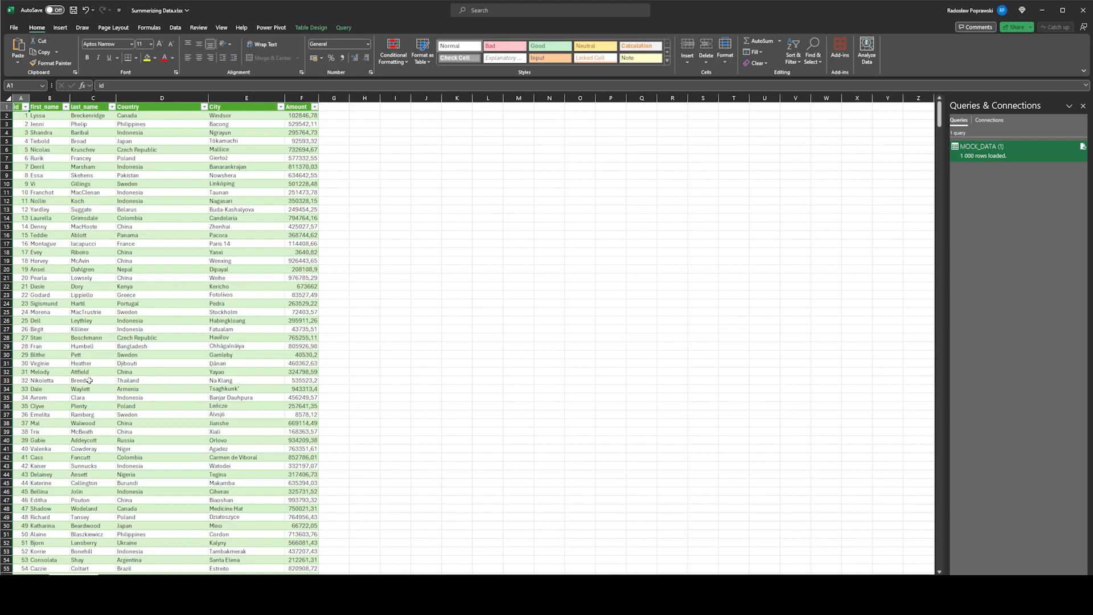
Copy the first record's first name from B2 into the empty cell K2 beside the table.
key(Right)
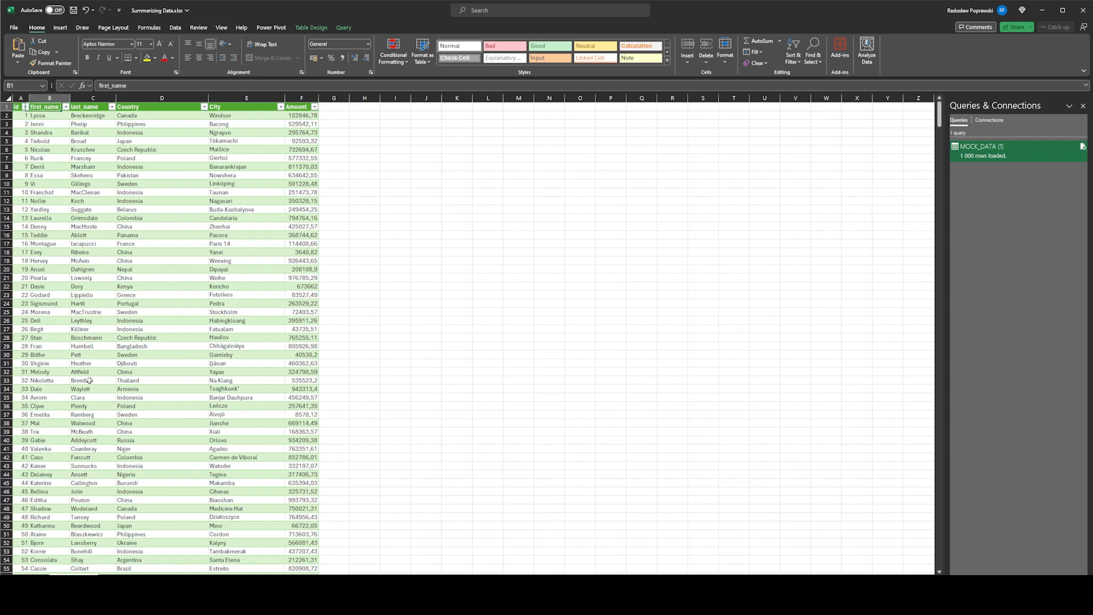
key(Down)
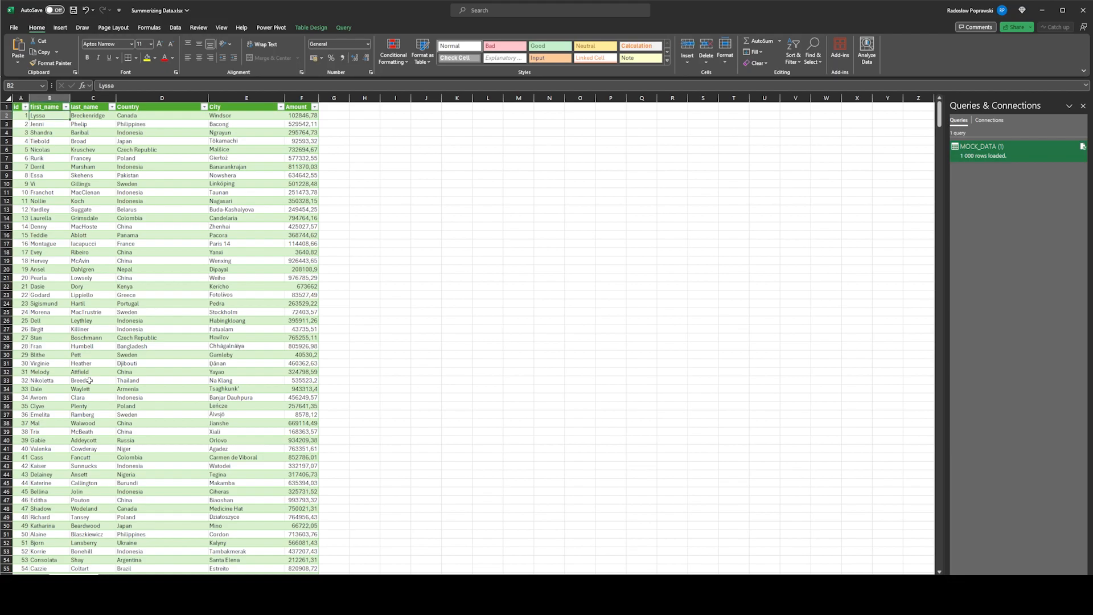
key(ctrl+c)
key(Right)
key(Right)
key(Right)
key(Right)
key(Right)
key(Right)
key(Right)
key(Right)
key(Right)
key(ctrl+v)
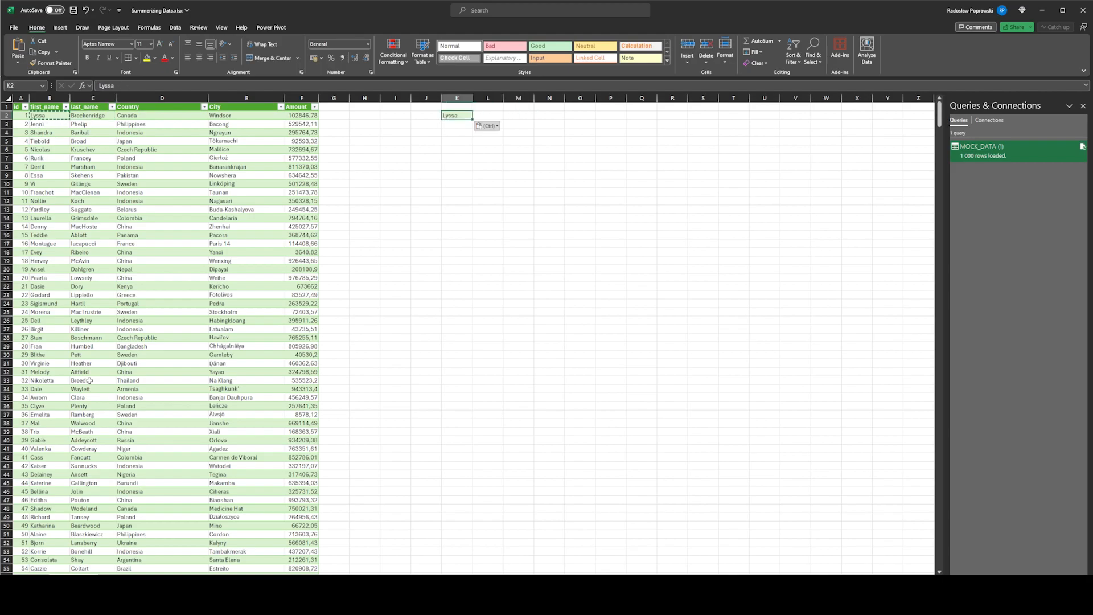
Filter the first_name column to exactly the first record's name, excluding the similar longer name.
key(ctrl+Home)
key(Right)
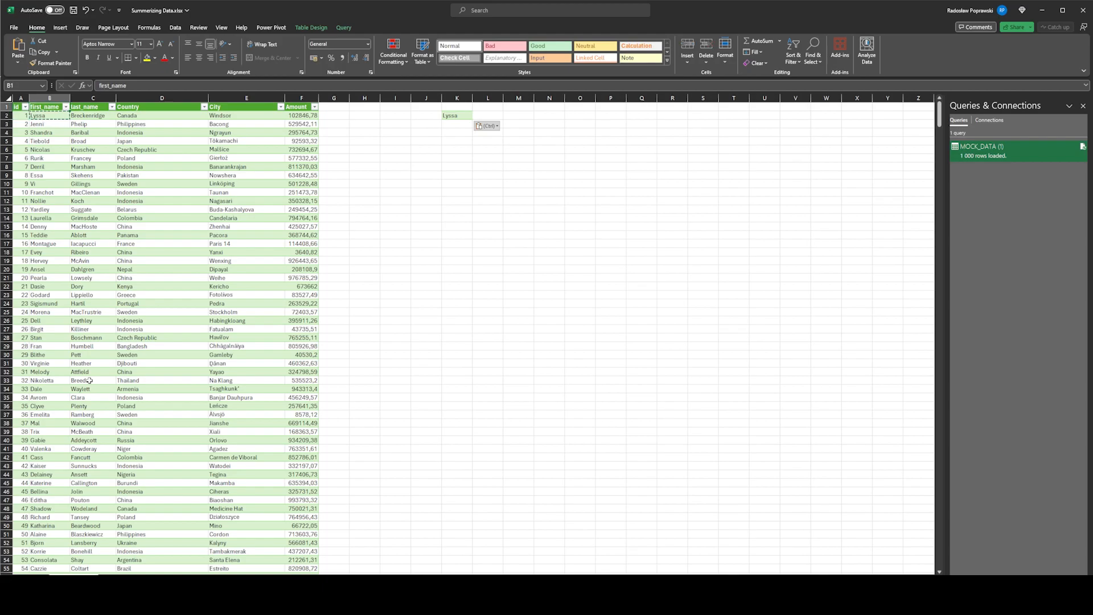
key(alt+Down)
text(lyssa)
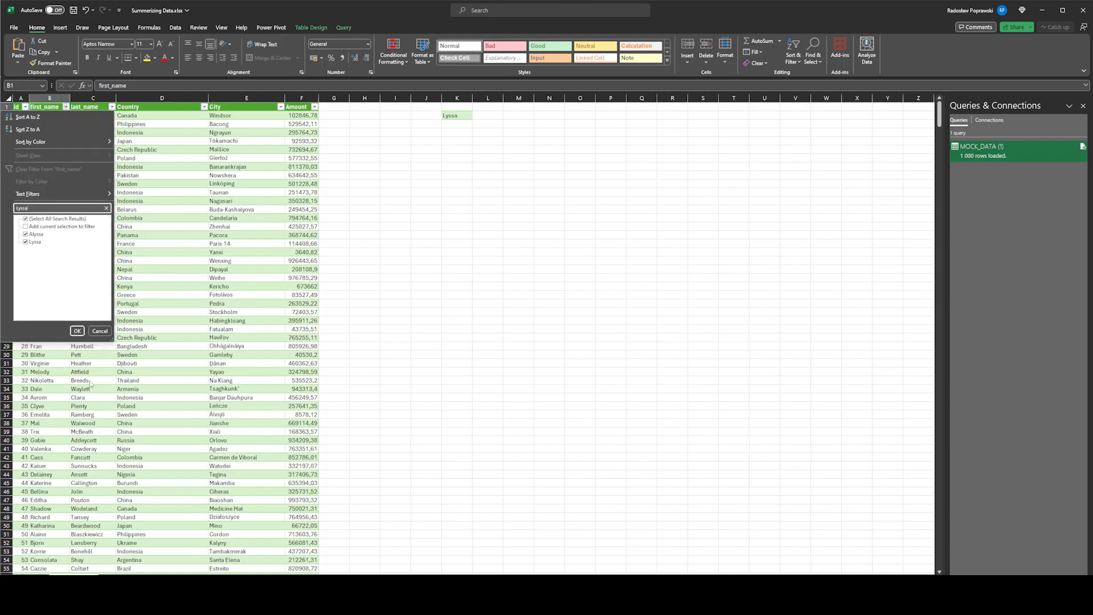
key(Down)
key(Down)
key(Down)
key(space)
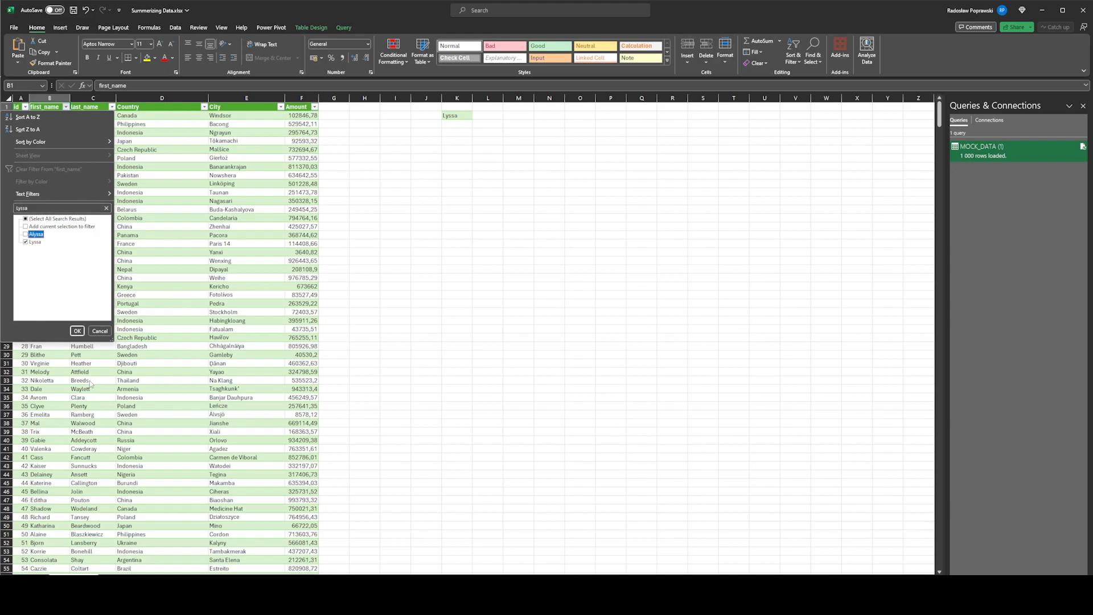
key(Tab)
key(Return)
Copy the filtered record's Amount from F2 into L2, beside the copied first name.
key(Right)
key(Right)
key(Right)
key(Right)
key(Right)
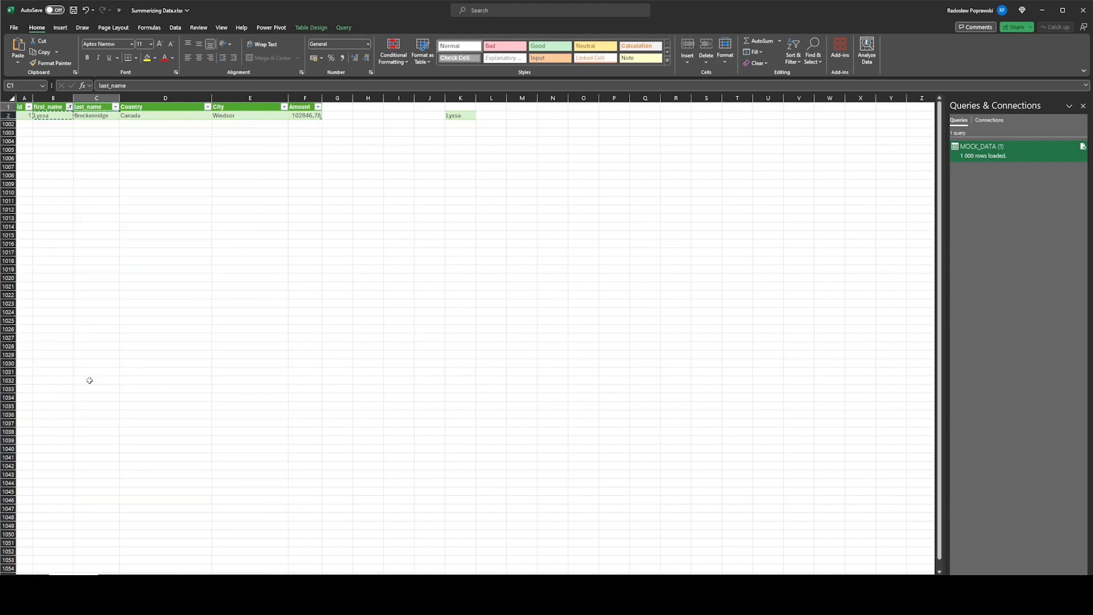
key(Down)
key(Left)
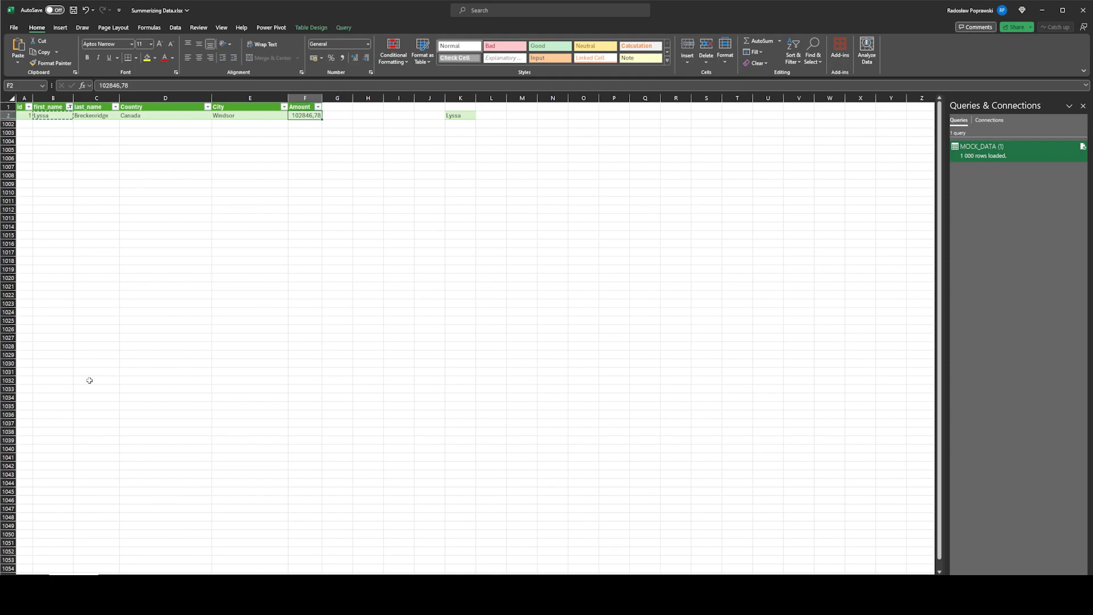
key(ctrl+c)
key(Right)
key(Right)
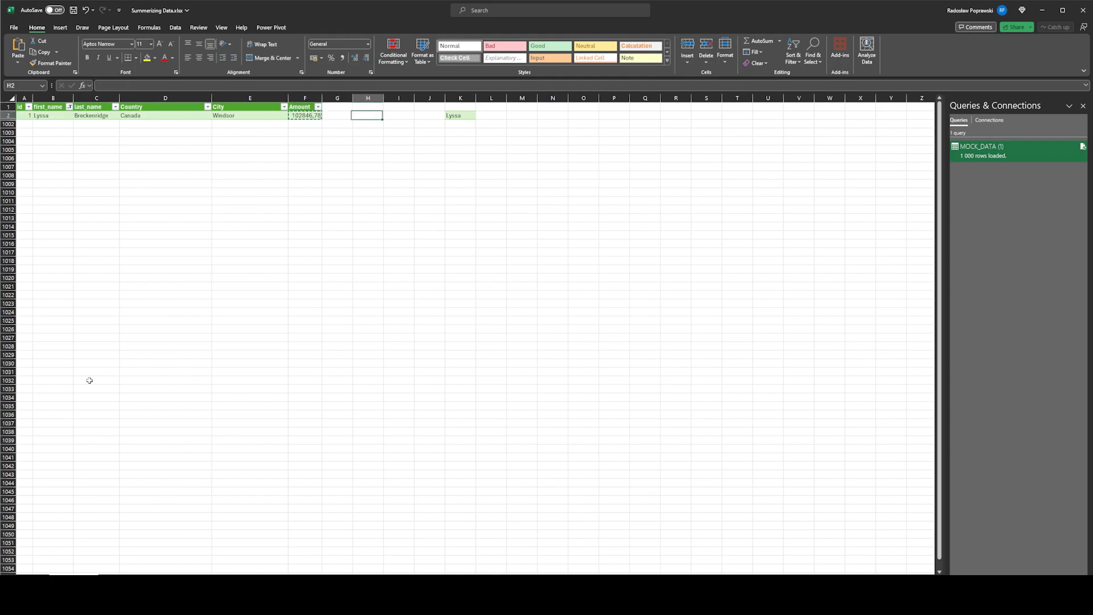
key(Right)
key(Right)
key(Right)
key(Right)
key(ctrl+v)
Clear the filter from the first_name column to show all records again.
key(Left)
key(ctrl+Left)
key(Left)
key(Left)
key(Left)
key(Left)
key(Up)
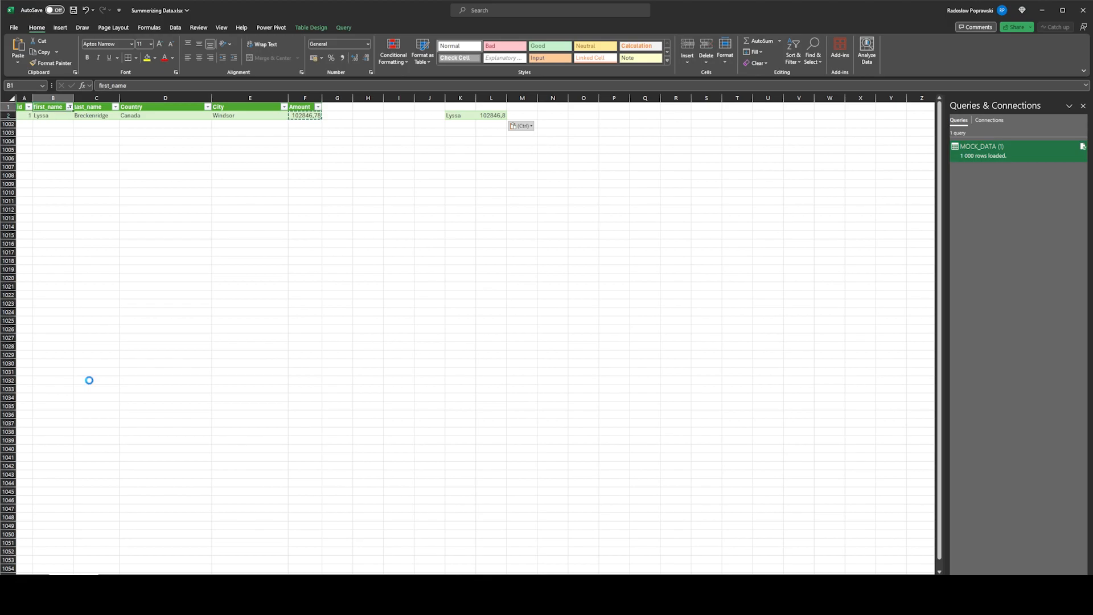
key(alt+Down)
key(Up)
key(Up)
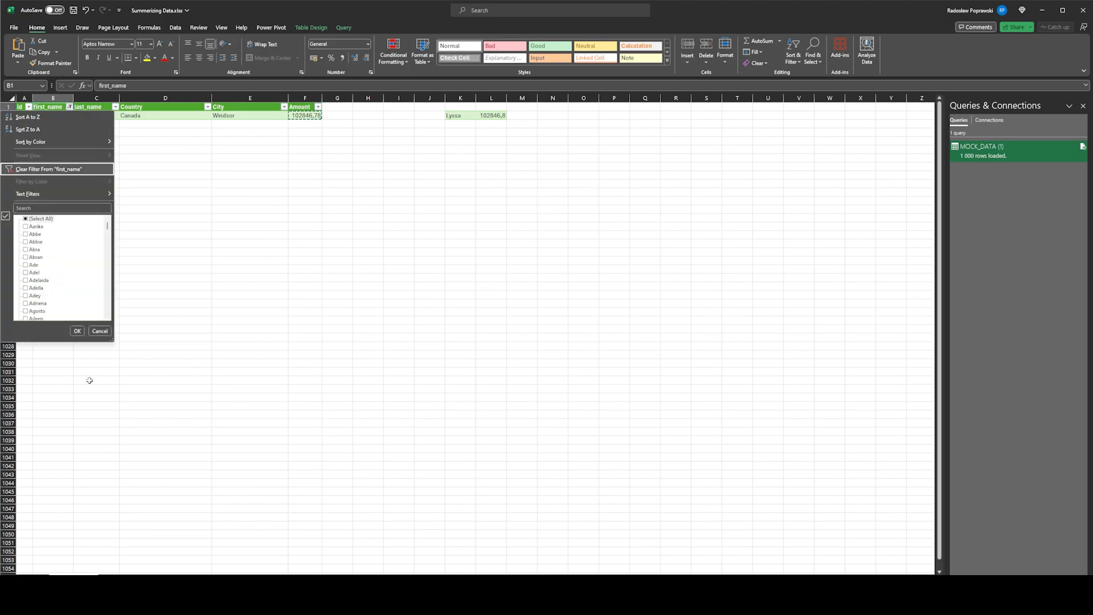
key(Return)
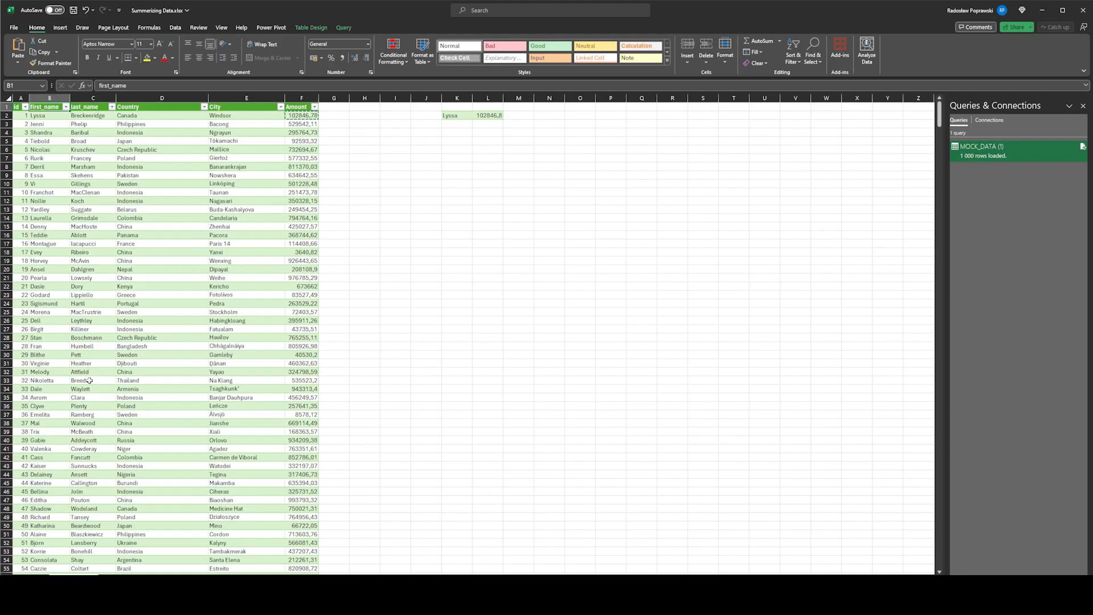
Delete the copied first name and amount from K2:L2.
key(Right)
key(Right)
key(Right)
key(Right)
key(Right)
key(Right)
key(Right)
key(Right)
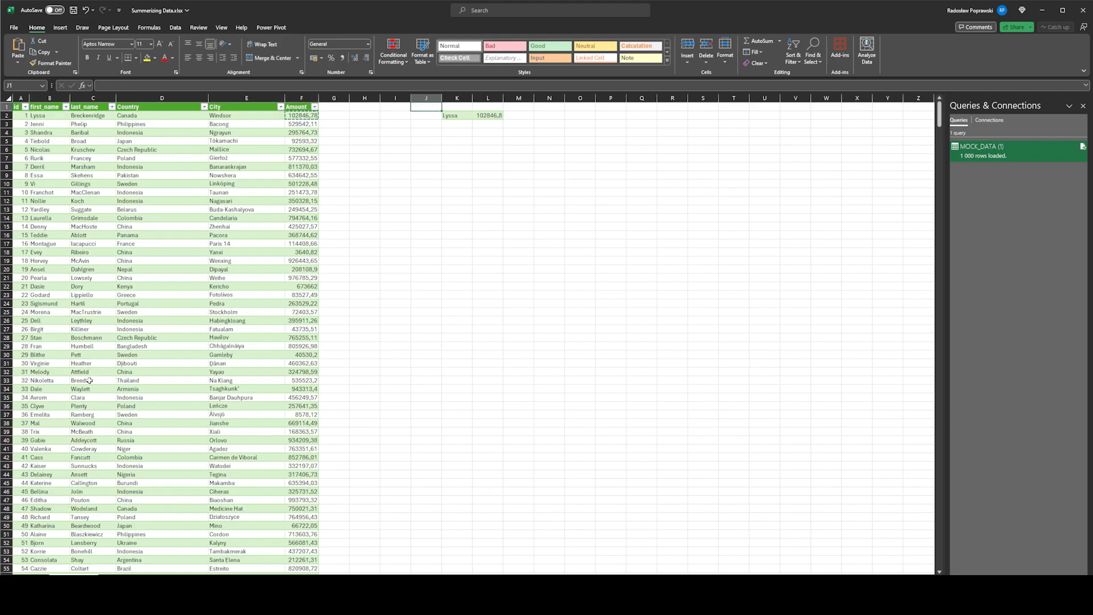
key(Down)
key(Right)
key(shift+Right)
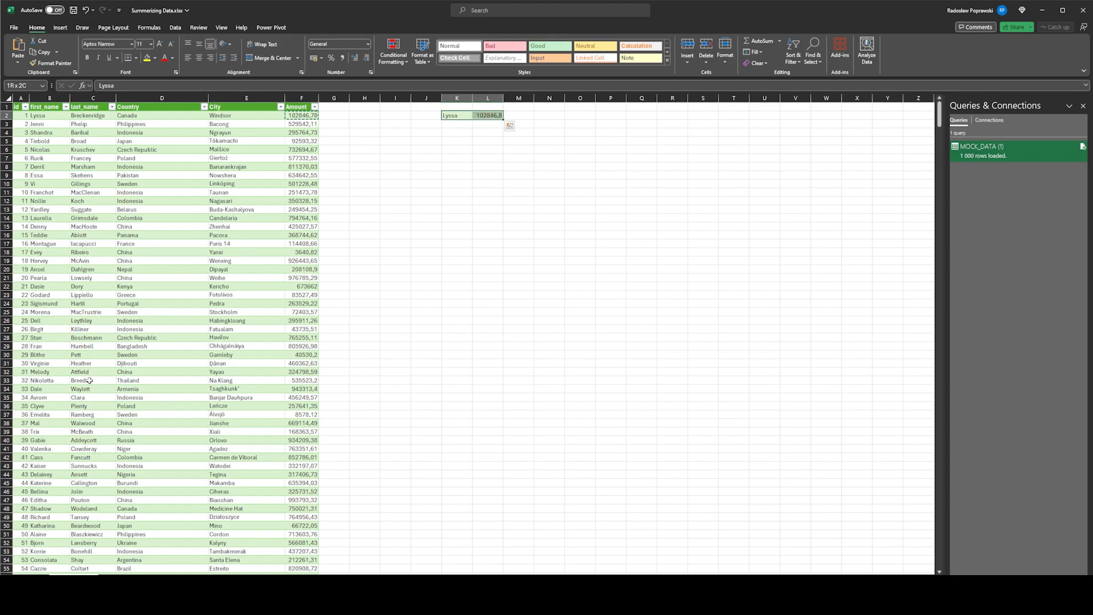
key(Delete)
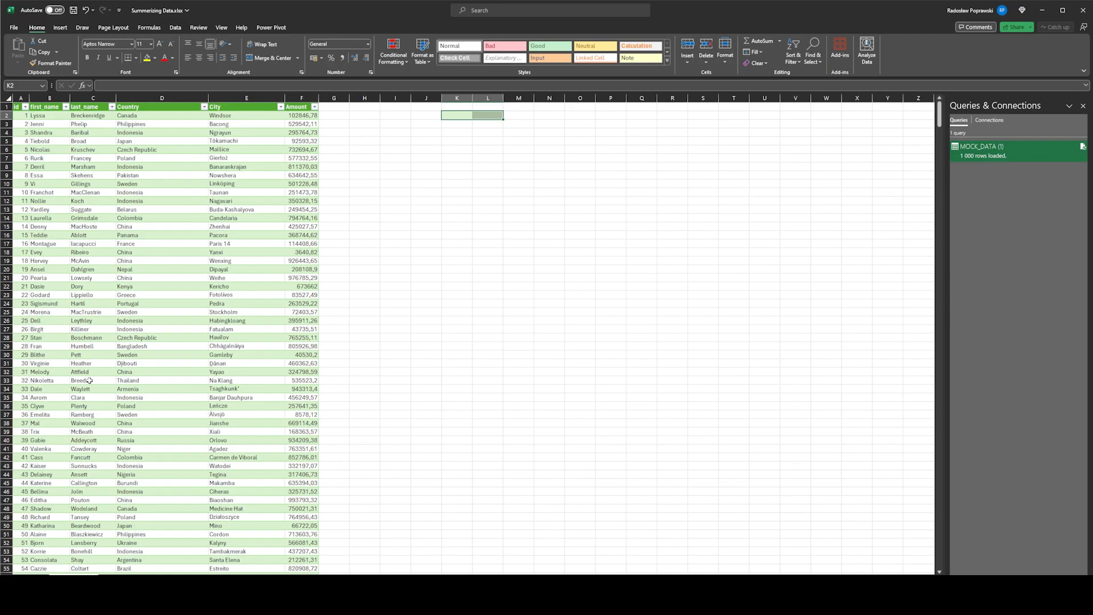
Clear the leftover cell formats from K2:L2.
key(alt)
key(h)
key(e)
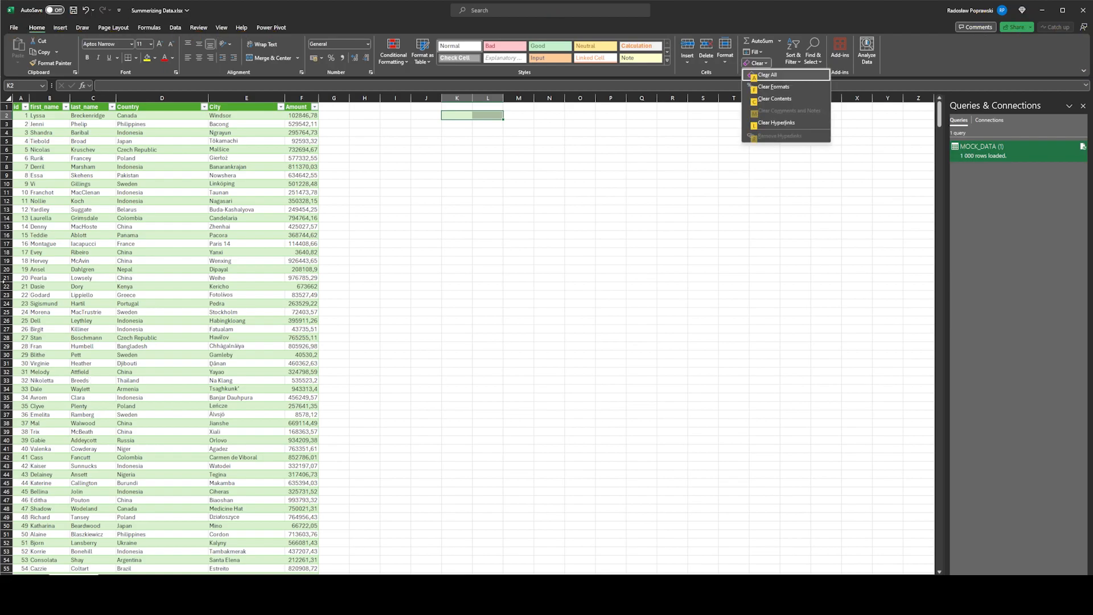
key(Escape)
text(hef)
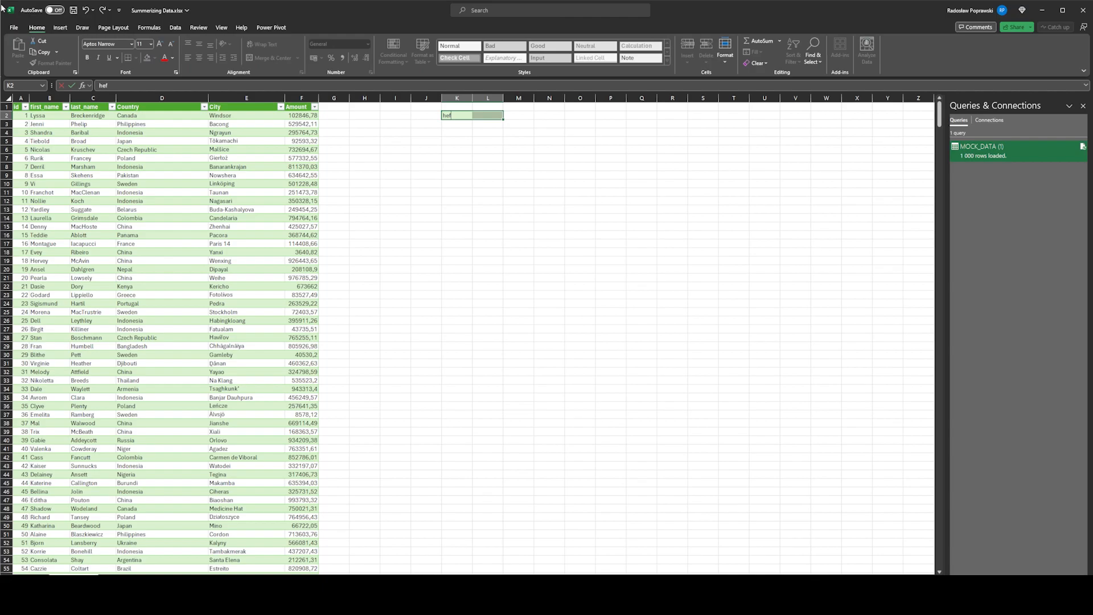
key(Escape)
key(alt)
key(h)
key(e)
key(f)
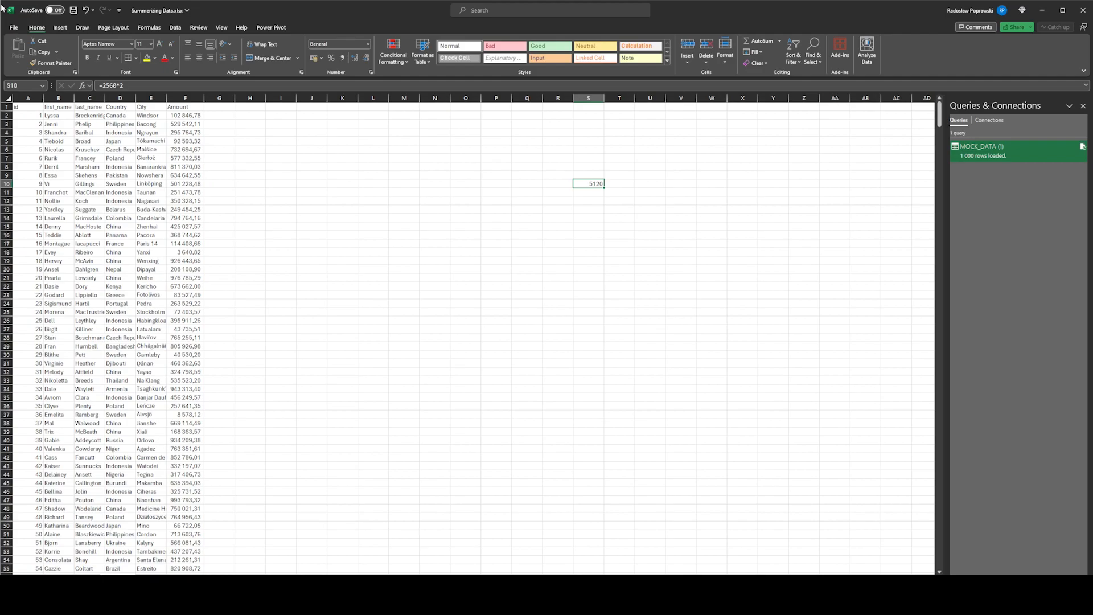
Examine the column headers from first_name to Amount on the sheet with the unformatted data range.
key(Home)
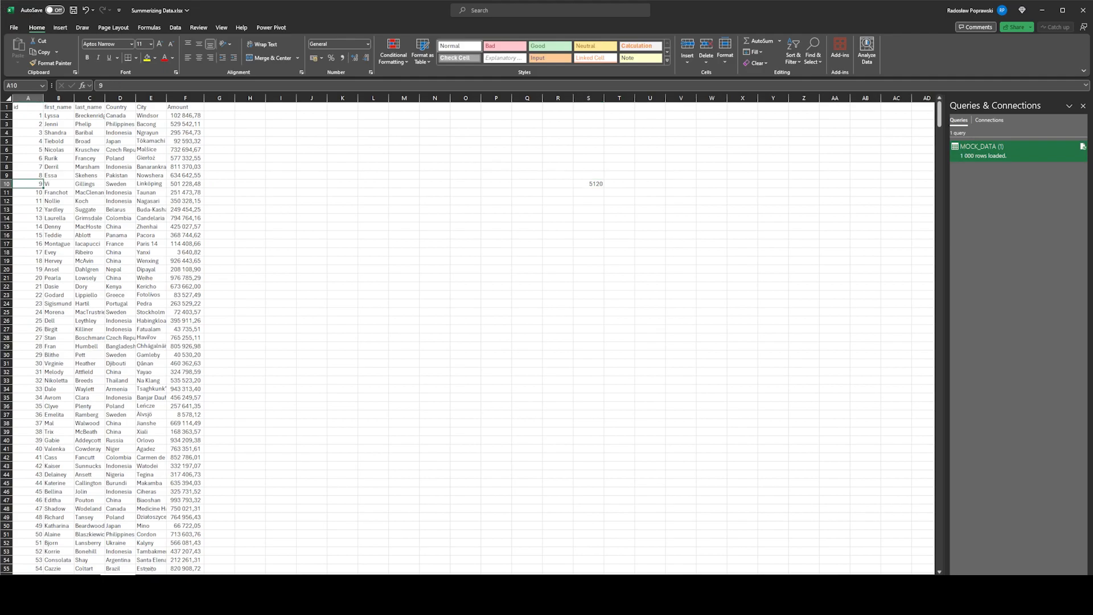
ctrl+scroll(245, 285, up, 1)
ctrl+scroll(246, 285, up, 2)
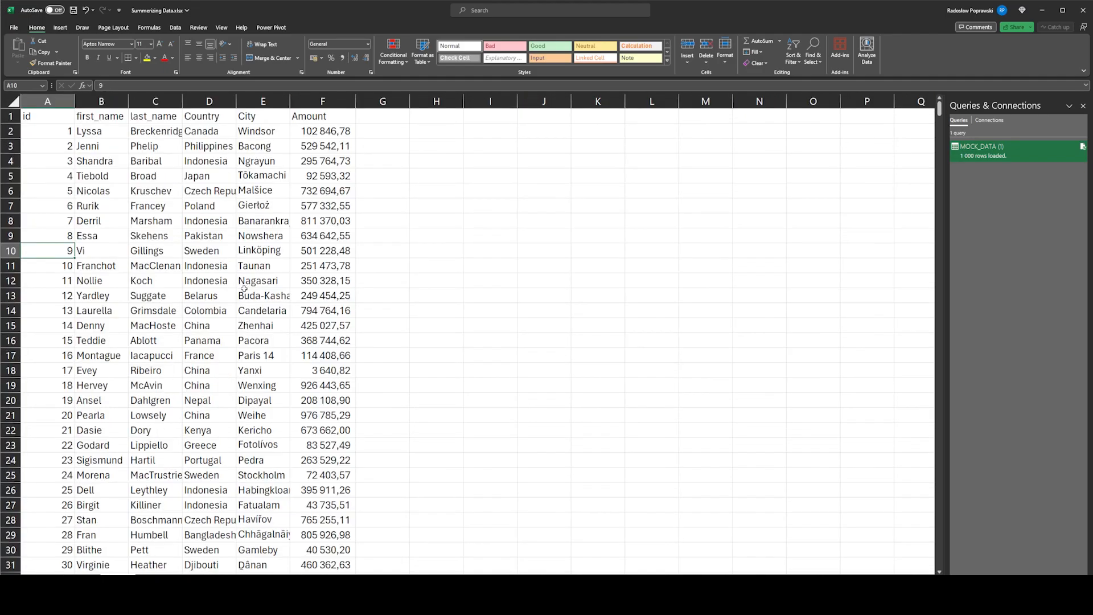
ctrl+scroll(243, 289, down, 2)
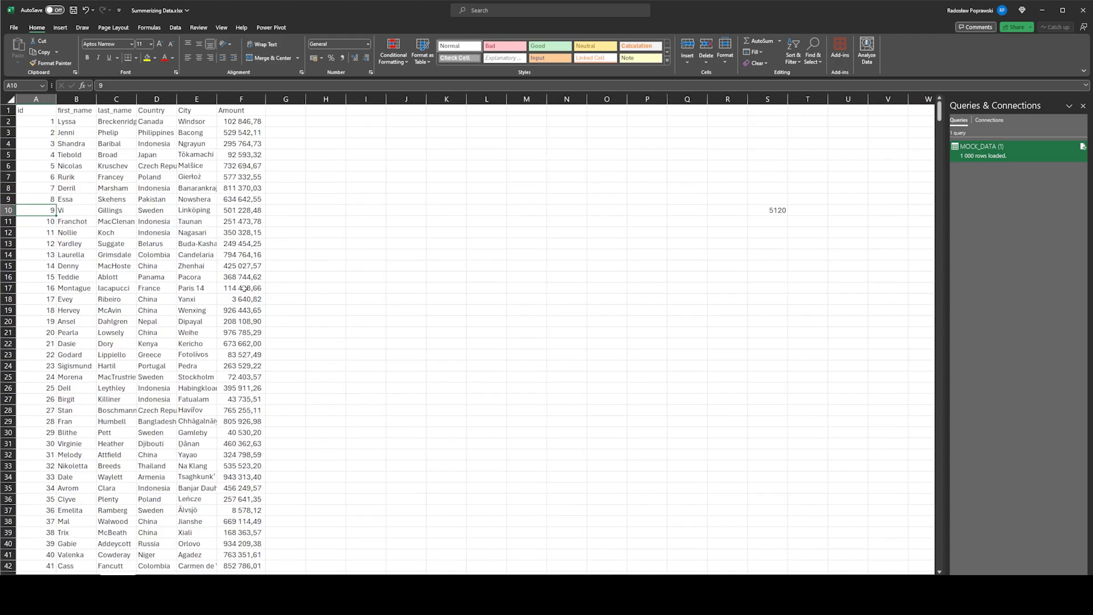
key(ctrl+Home)
key(Right)
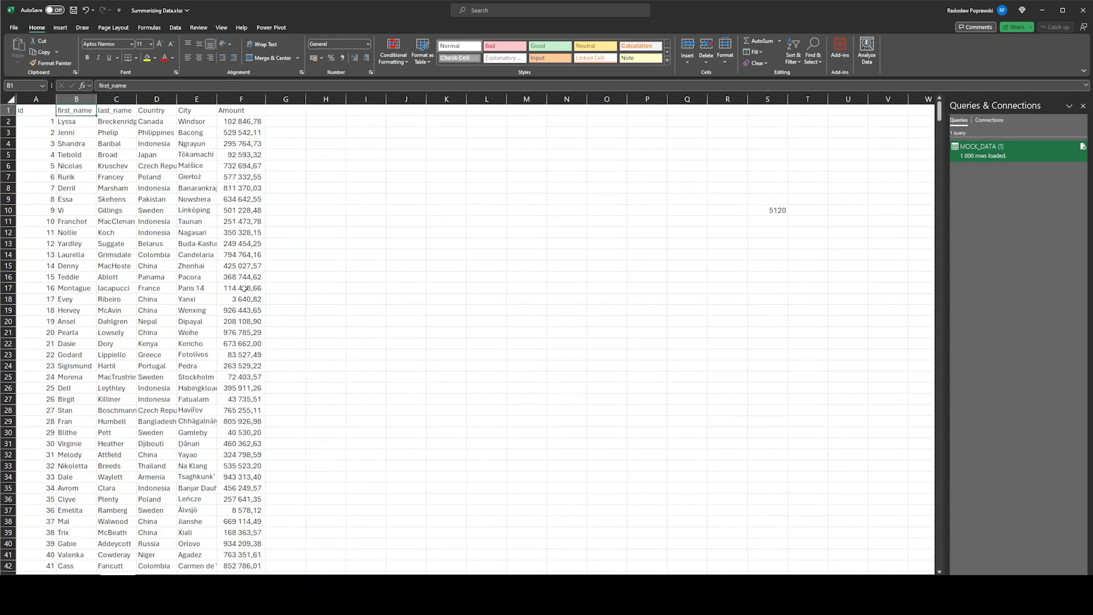
key(Right)
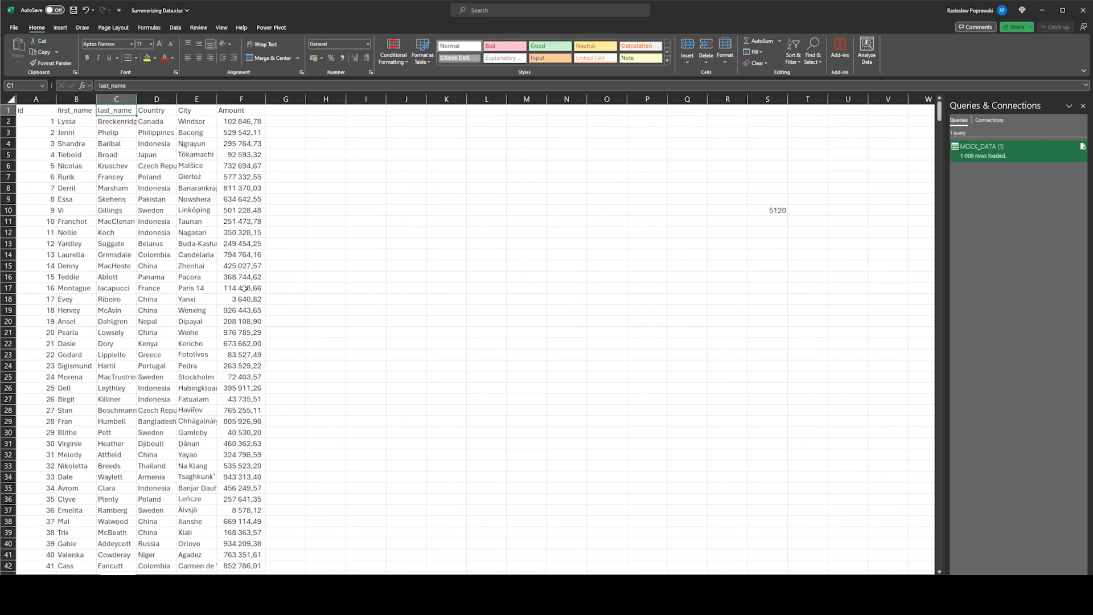
key(Right)
key(Right)
key(Right)
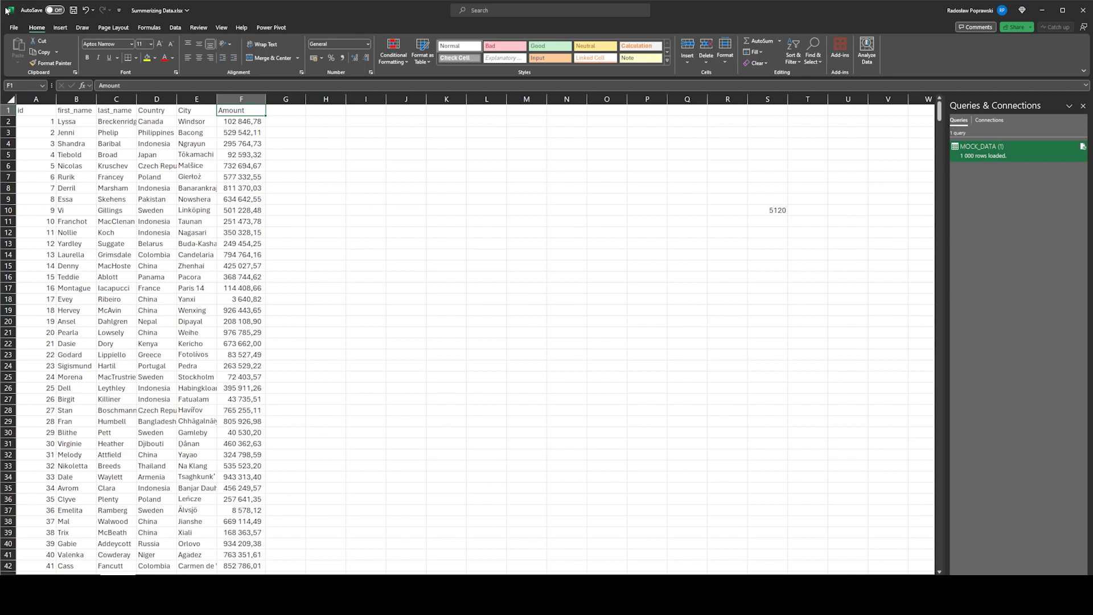
key(Left)
key(Left)
key(Left)
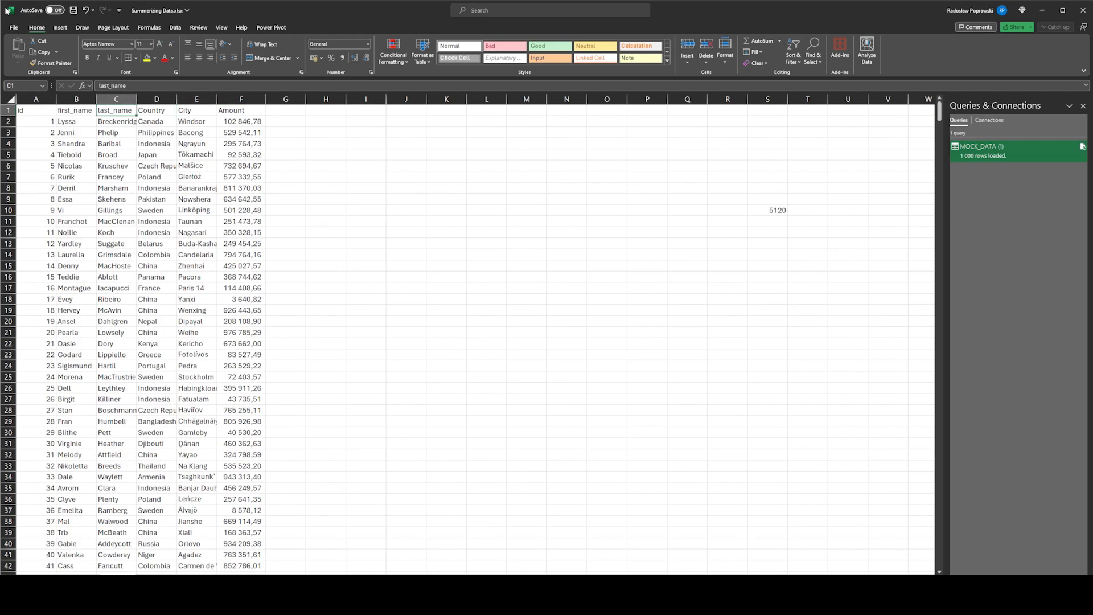
key(shift+Left)
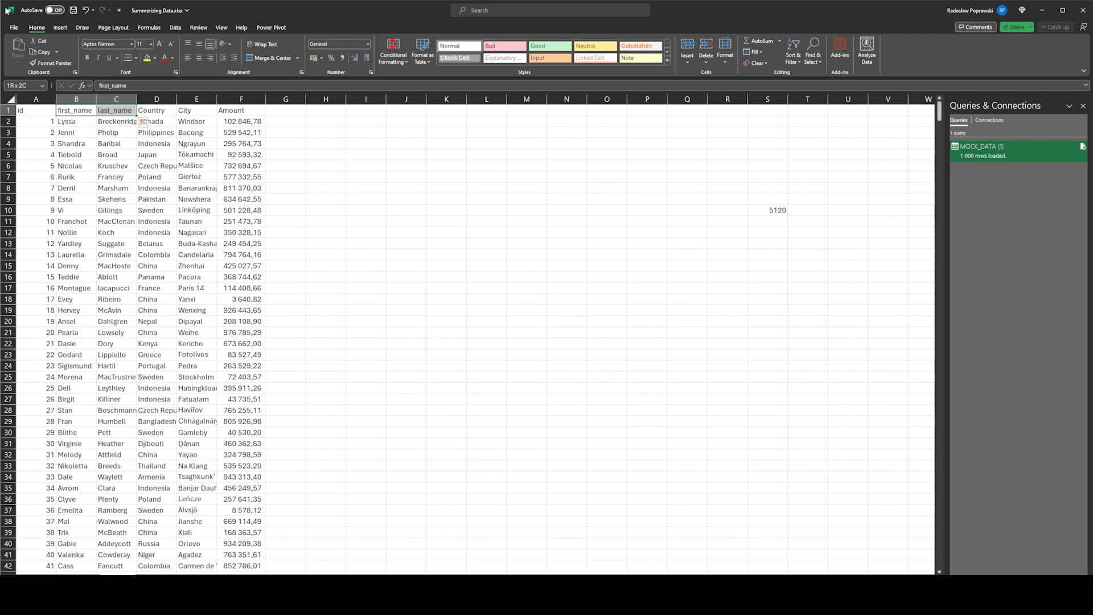
Remove the stray =2560*2 calculation from cell S10.
key(Down)
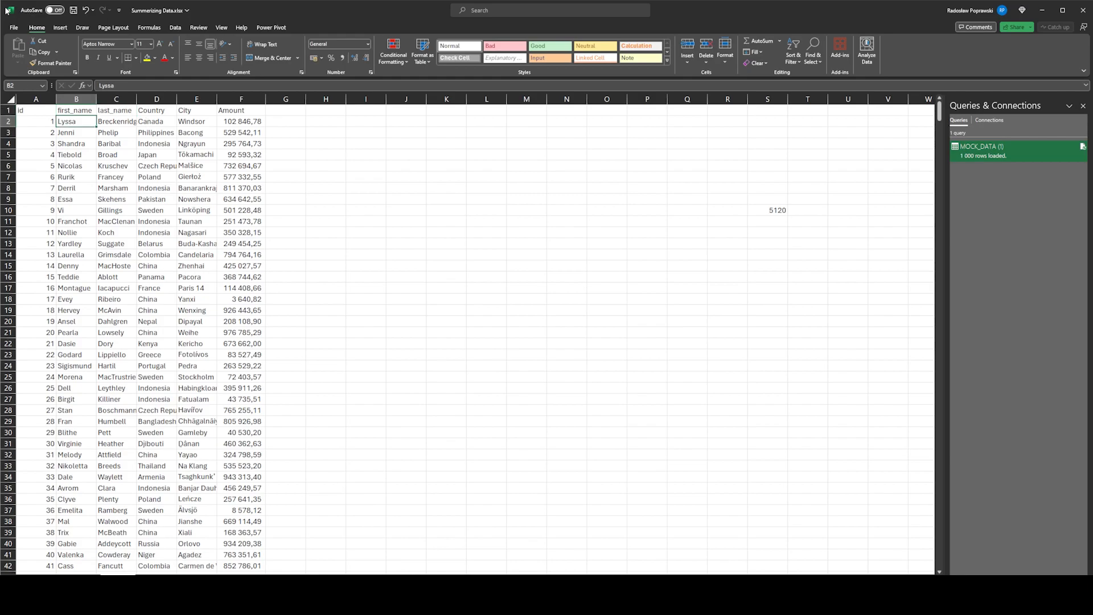
key(Right)
key(Right)
key(Right)
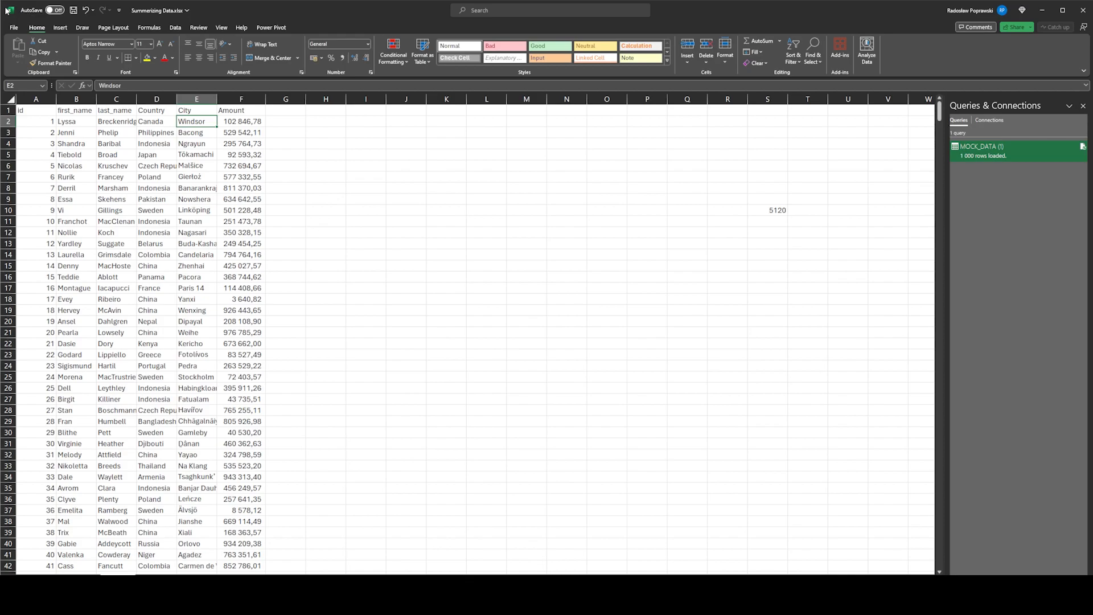
key(Right)
key(Right)
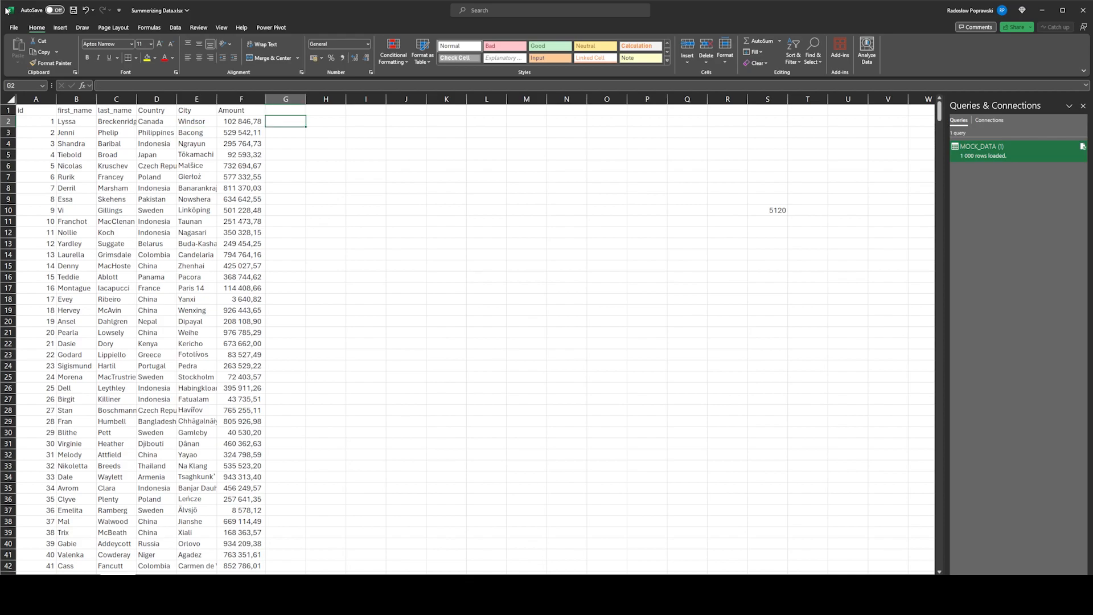
key(Right)
key(Down)
key(Down)
key(Down)
key(Down)
key(Down)
key(Down)
key(Down)
key(Down)
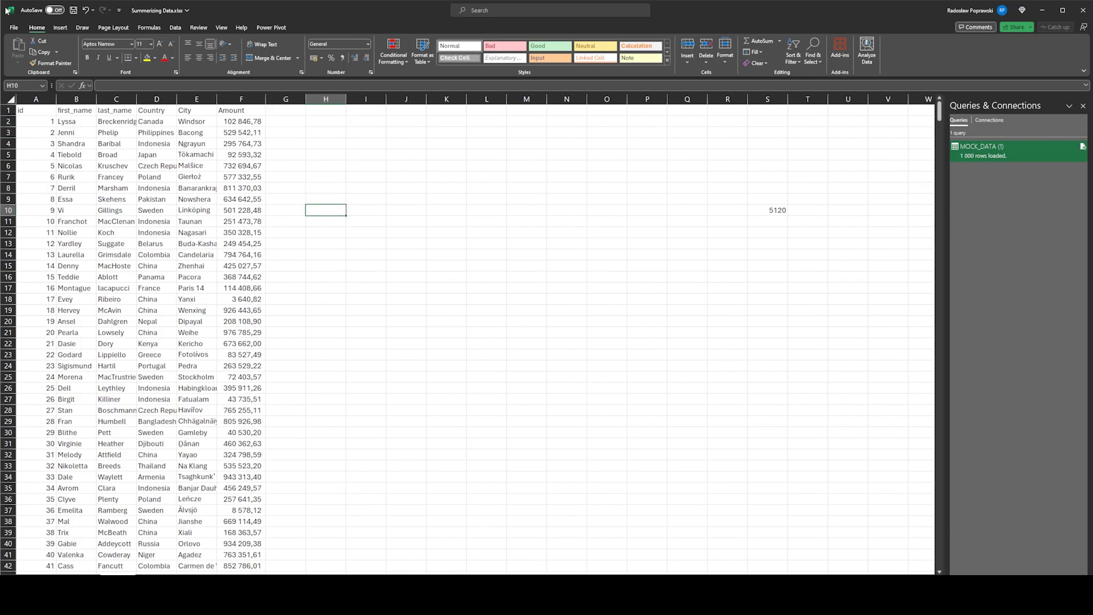
key(ctrl+Up)
key(Down)
key(Down)
Copy the first_name and last_name headers from B1:C1 to H1:I1 and select H2 below them.
key(Left)
key(Left)
key(Left)
key(Left)
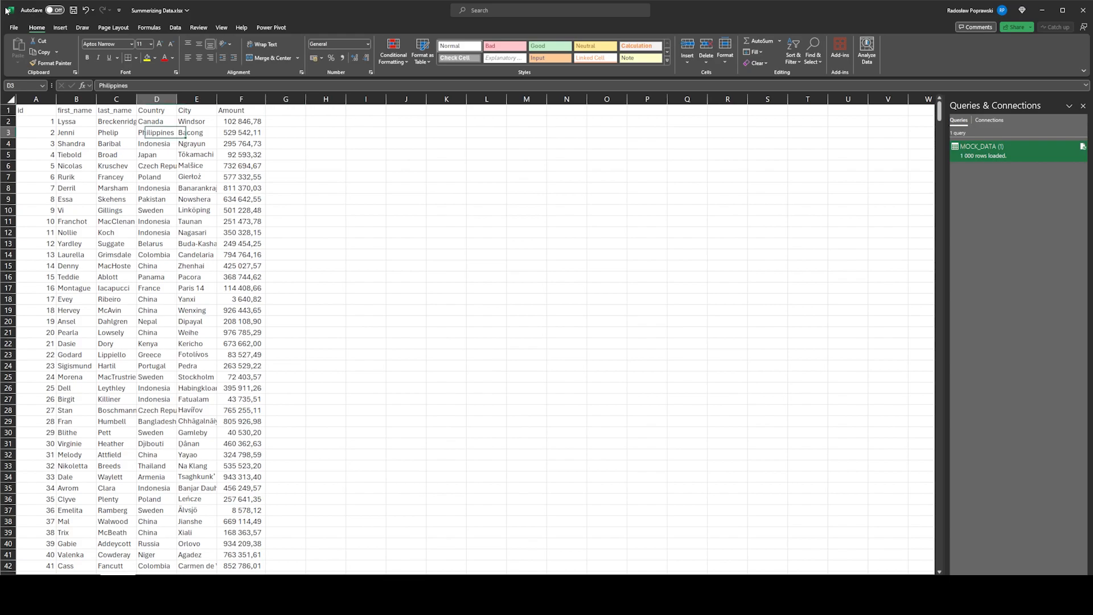
key(Up)
key(Up)
key(Left)
key(Left)
key(shift+Right)
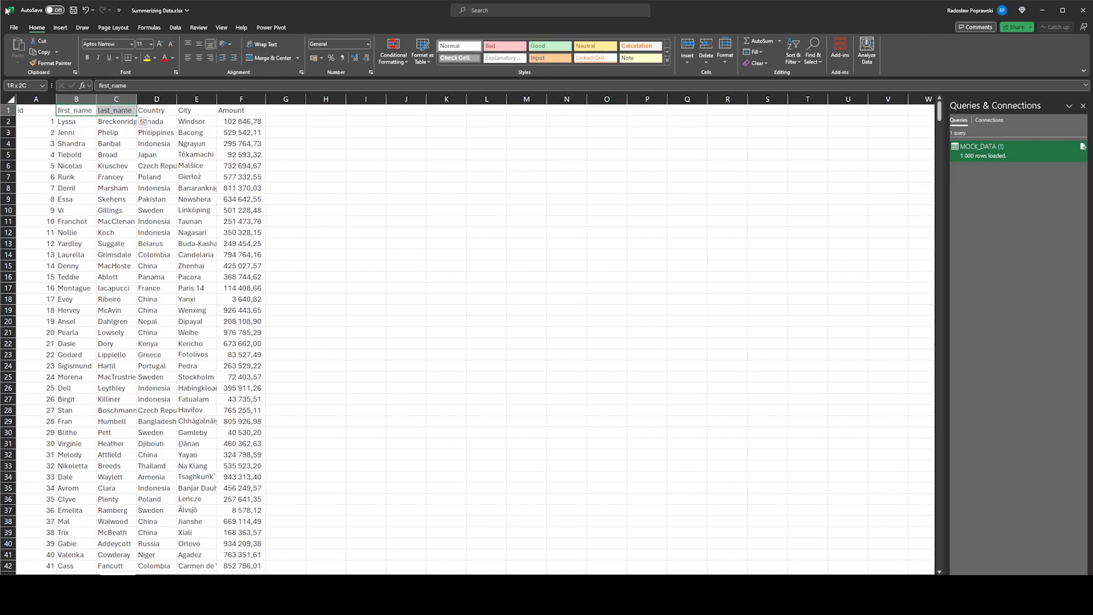
key(ctrl+c)
key(Right)
key(Right)
key(Right)
key(Right)
key(Right)
key(Right)
key(Right)
key(Right)
key(Left)
key(Left)
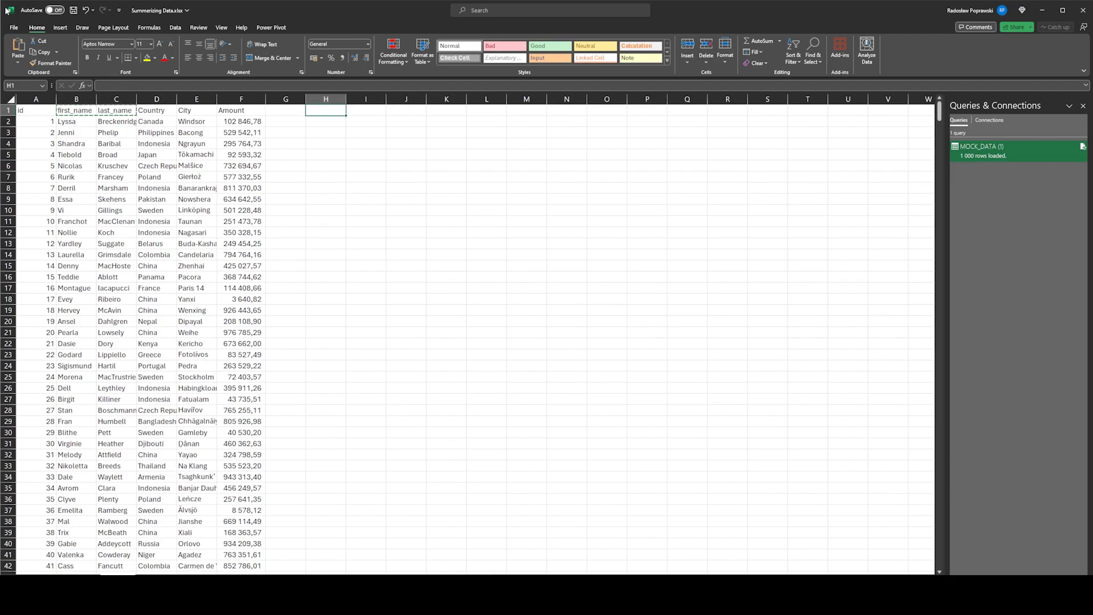
key(ctrl+v)
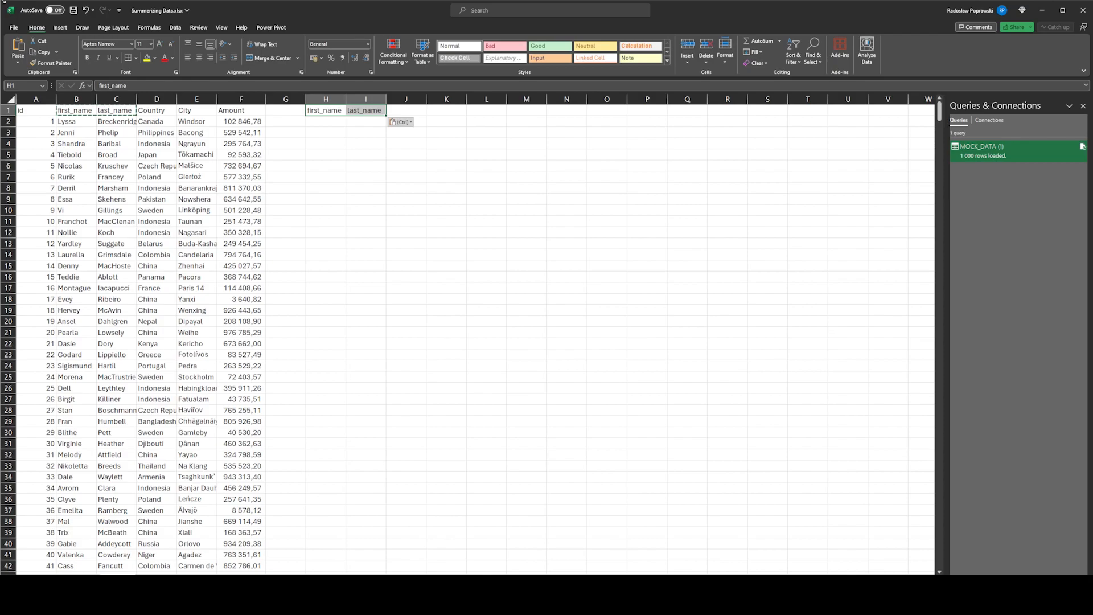
key(Down)
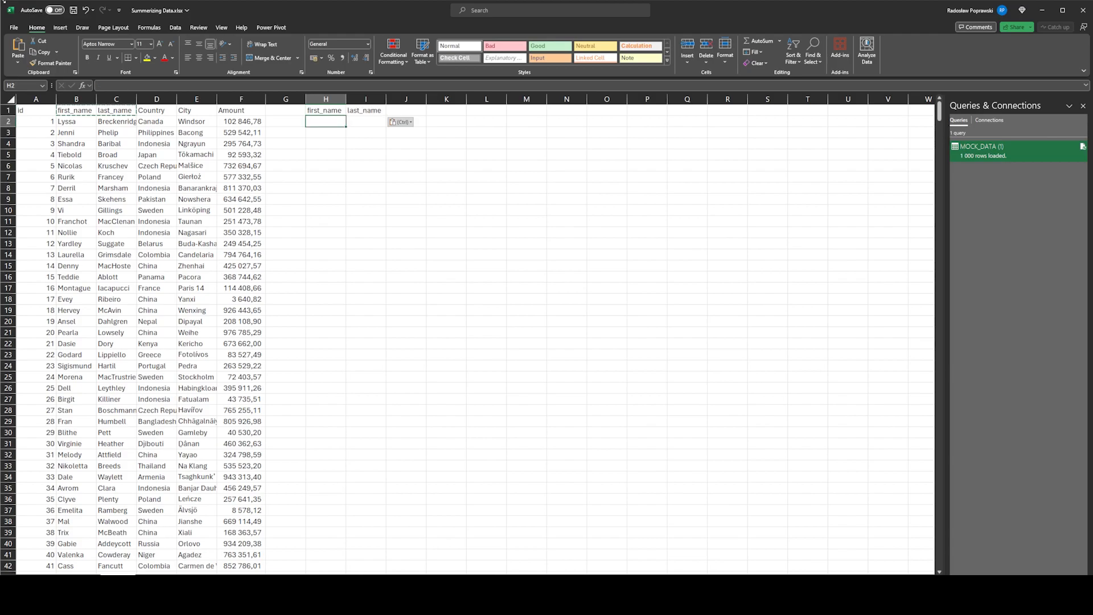
Enter =UNIQUE(B2:C1001) in H2 to list the unique first and last name pairs.
text(=)
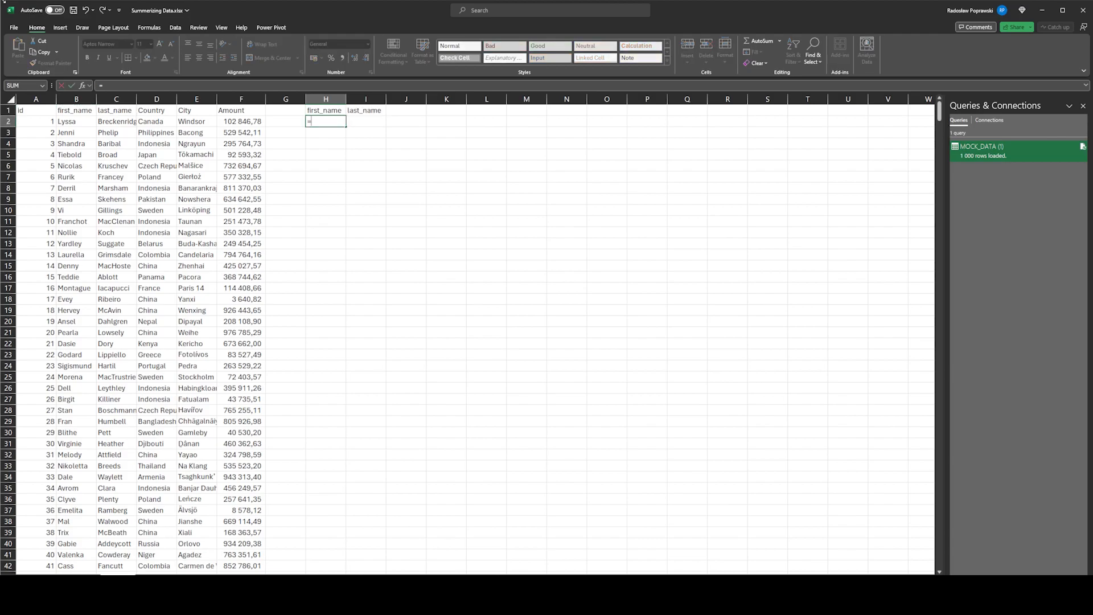
text(UNIQUE()
key(Left)
key(Left)
key(Left)
key(Left)
key(Left)
key(Left)
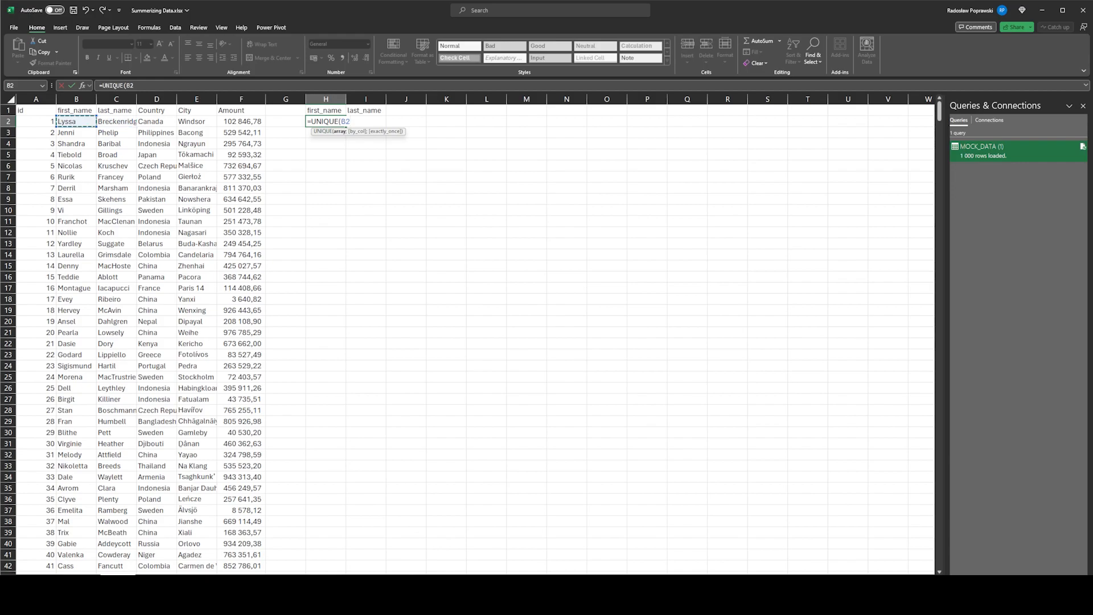
key(shift+Right)
key(ctrl+shift+Down)
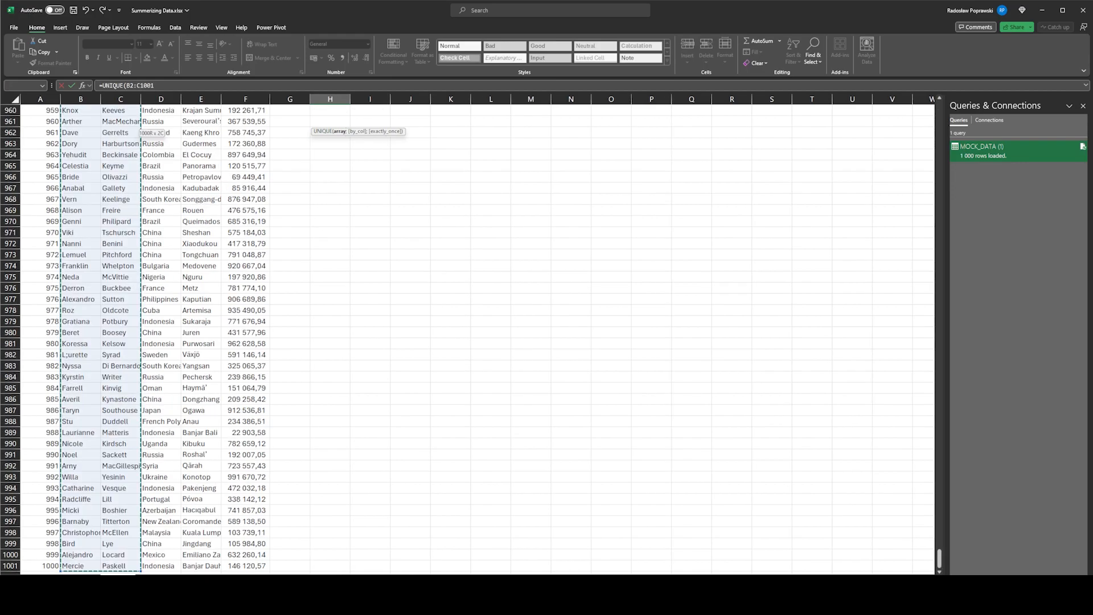
key(ctrl+Return)
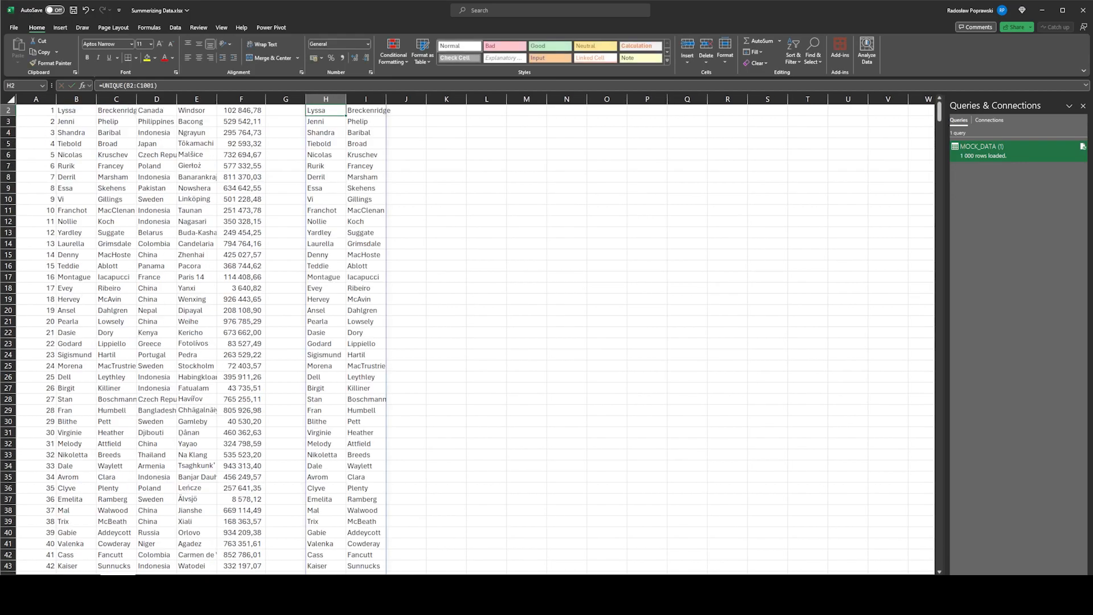
Examine the UNIQUE formula in H2 and the neighbouring spilled cell I2.
scroll(467, 336, up, 1)
key(Right)
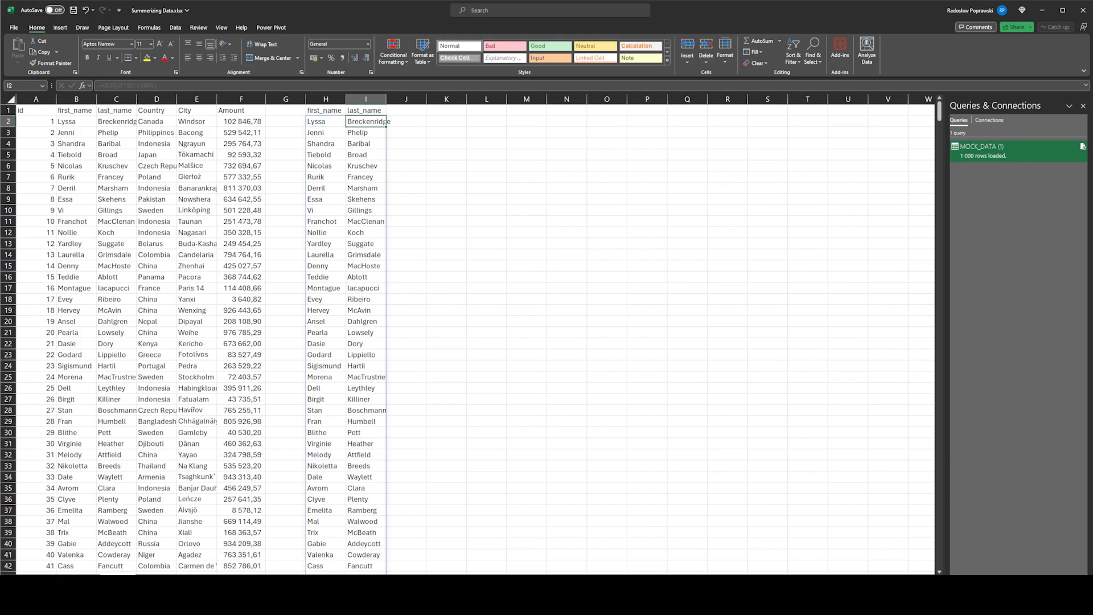
key(Left)
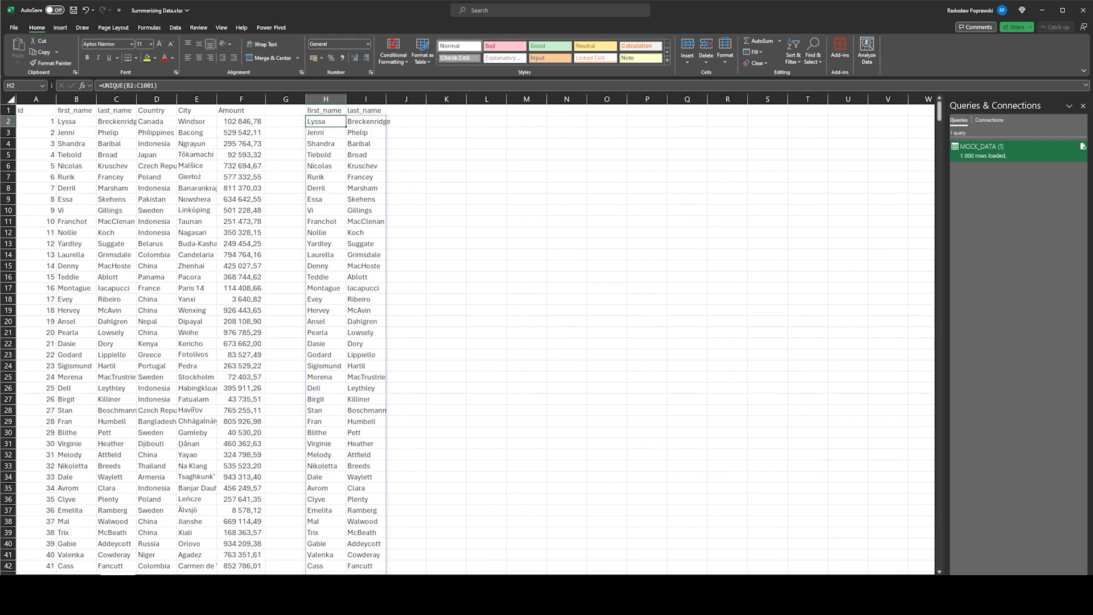
key(shift+Right)
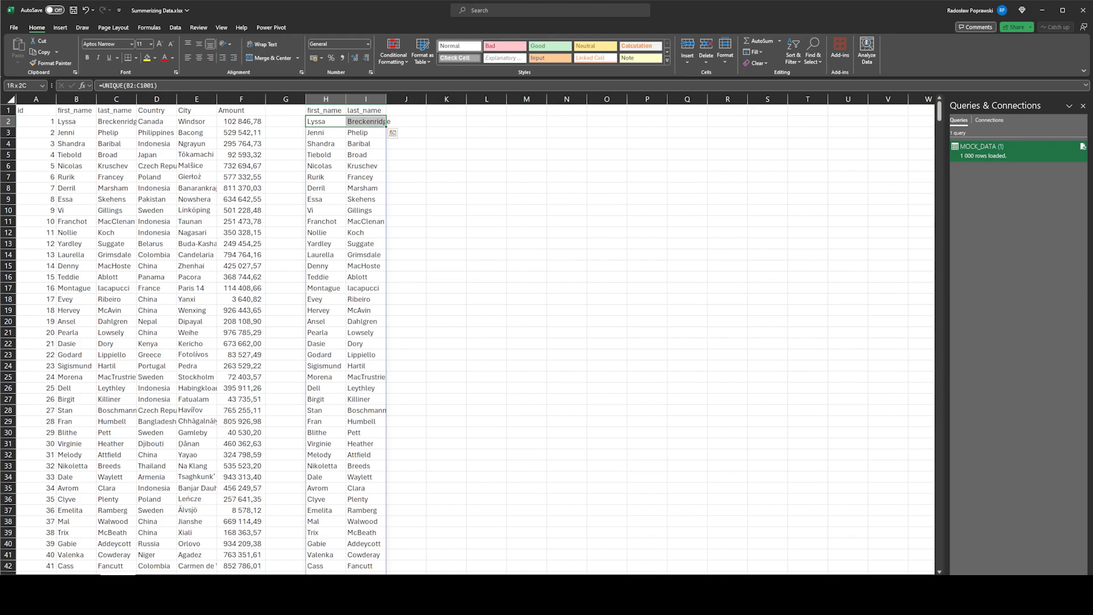
key(shift+Left)
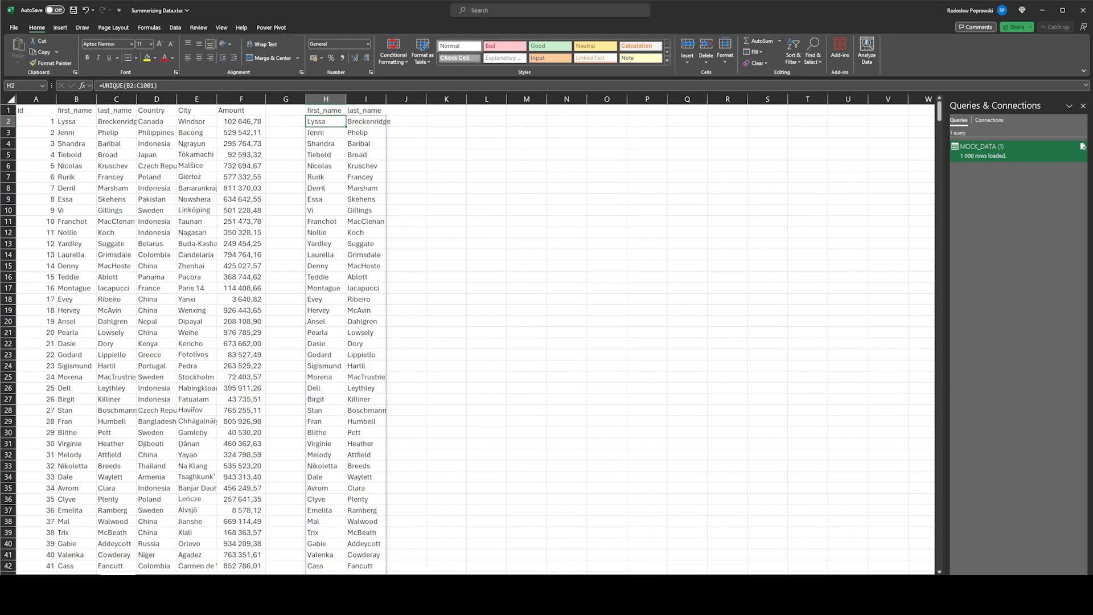
Add filters to the name list in H1:I1001, with H1:I1 as its headers.
key(Up)
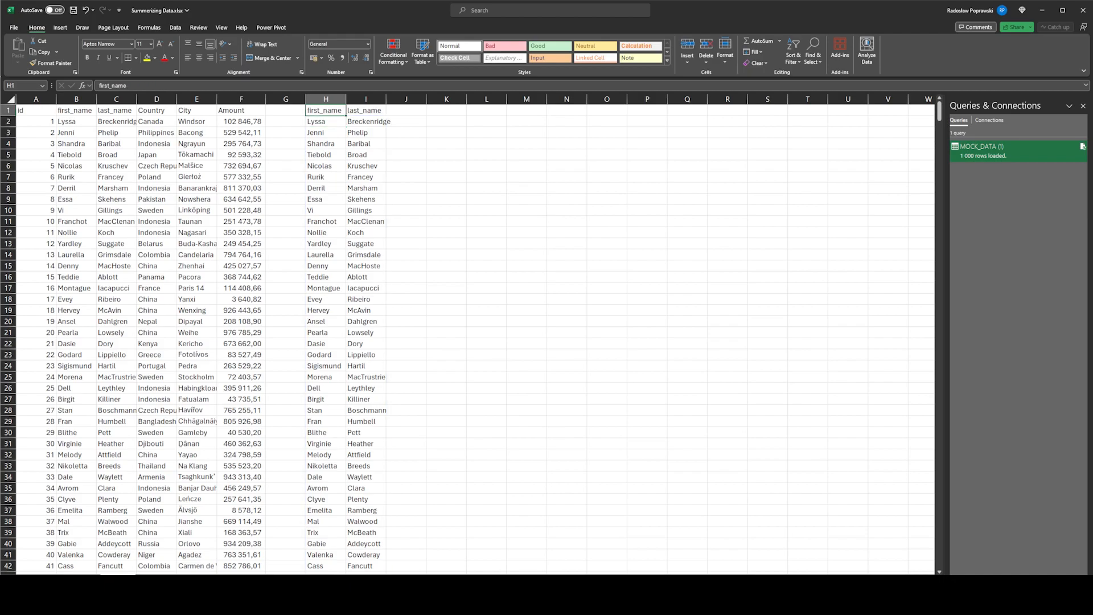
key(ctrl+shift+End)
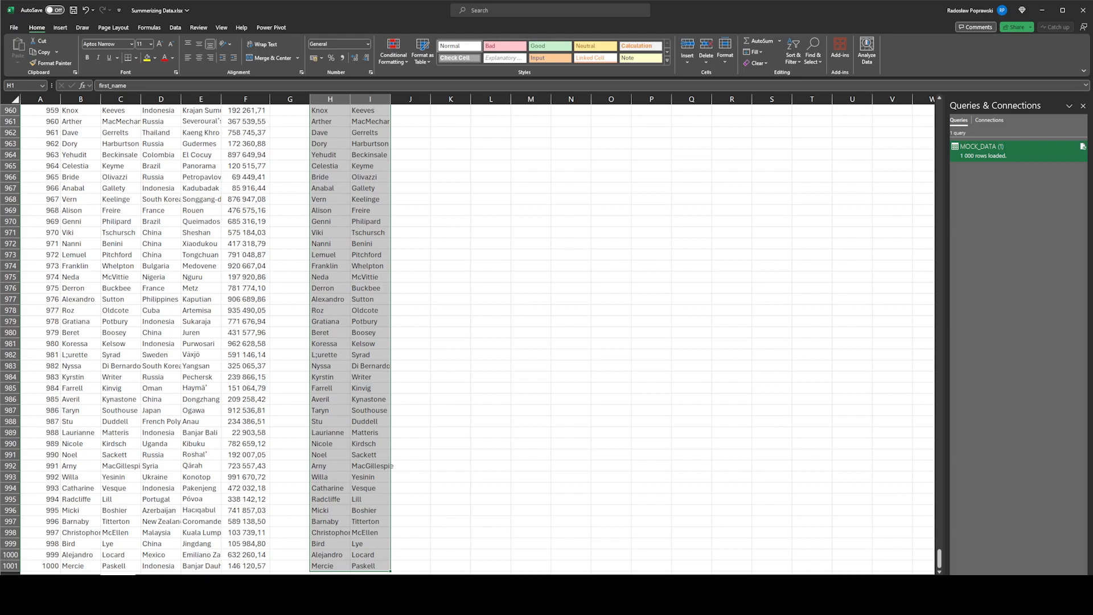
key(ctrl+Up)
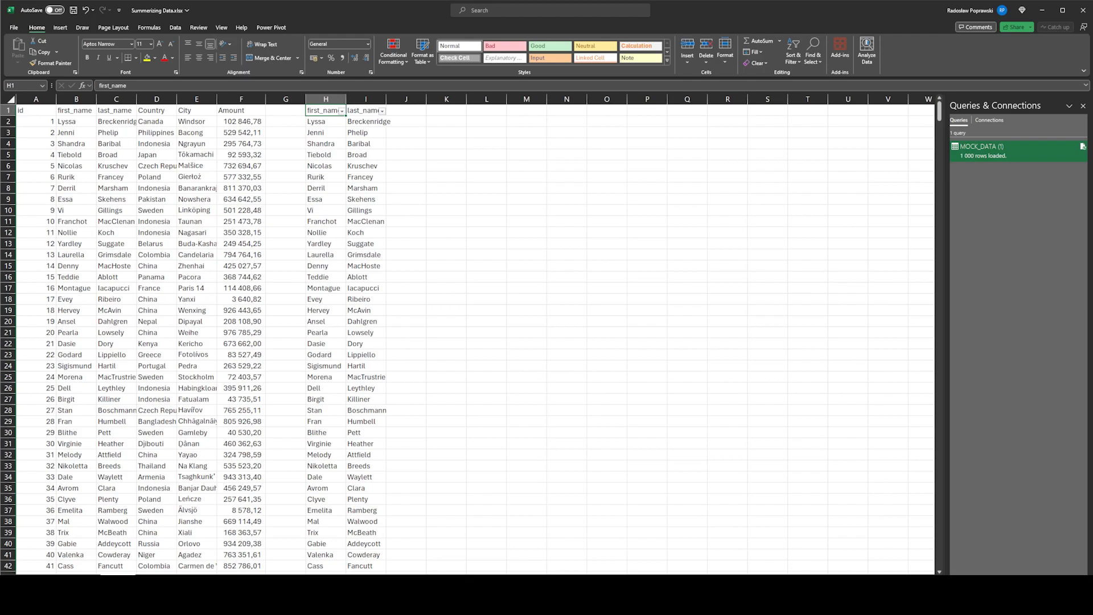
Filter the name list's first_name column to the person in row 2, and clear that filter.
key(alt+Down)
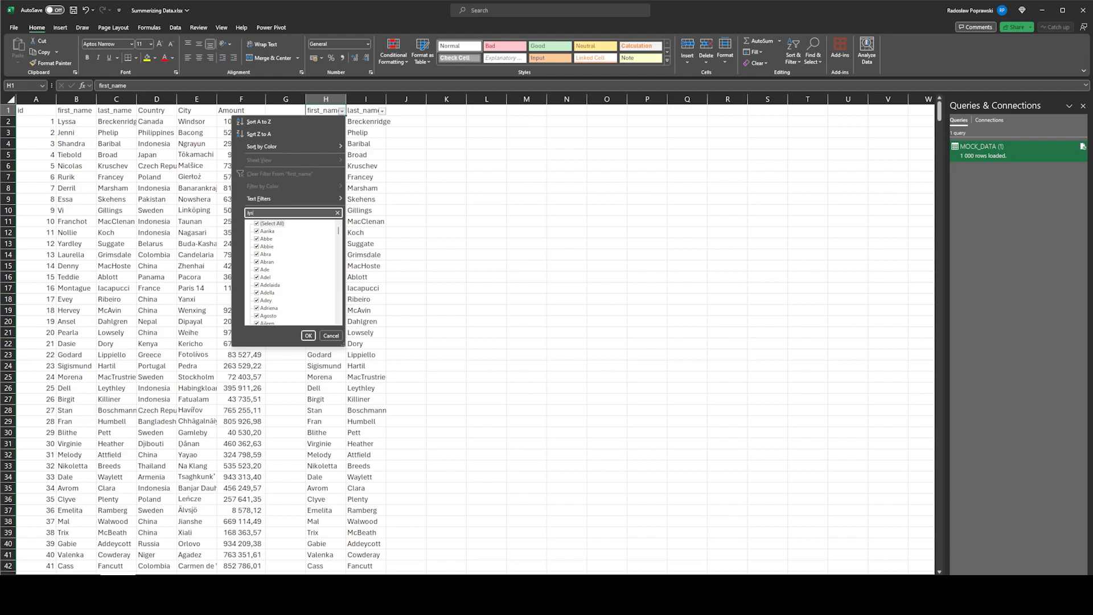
key(Return)
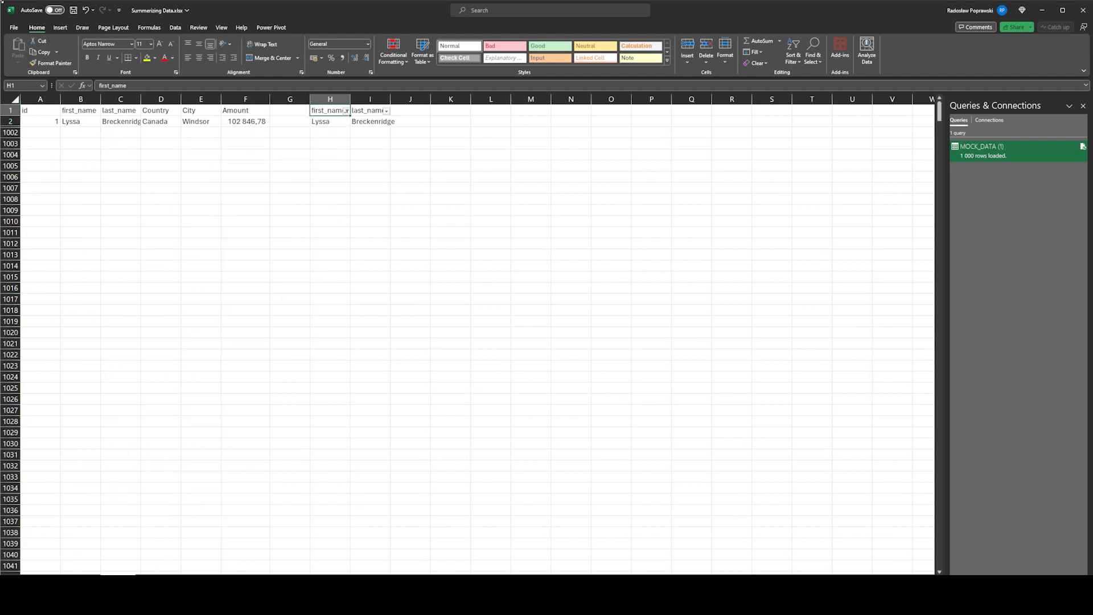
key(Down)
key(Right)
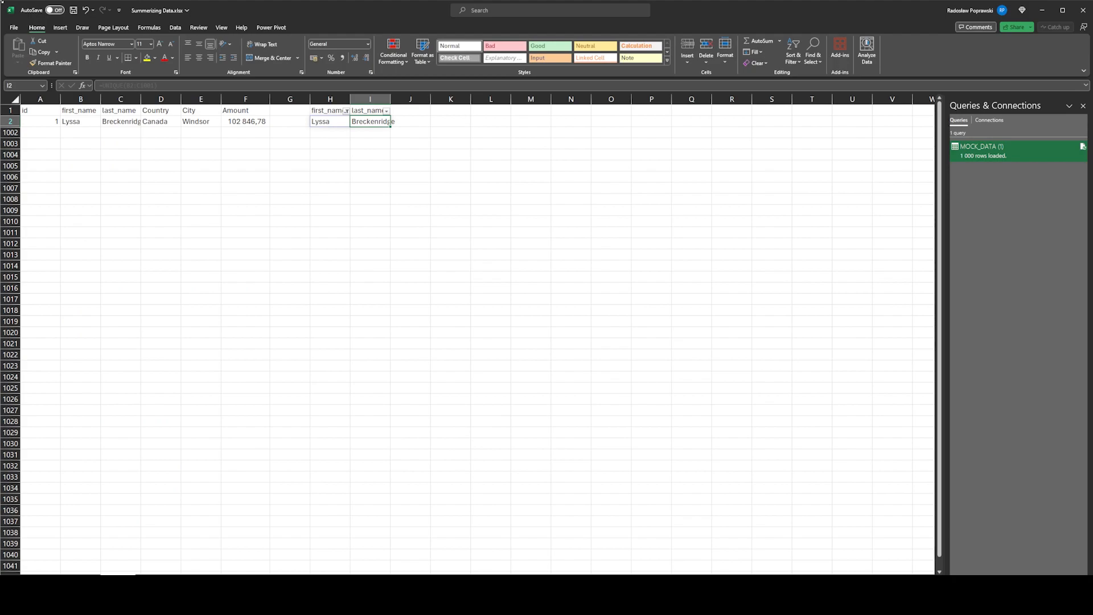
key(Up)
key(Left)
key(alt+Down)
key(Up)
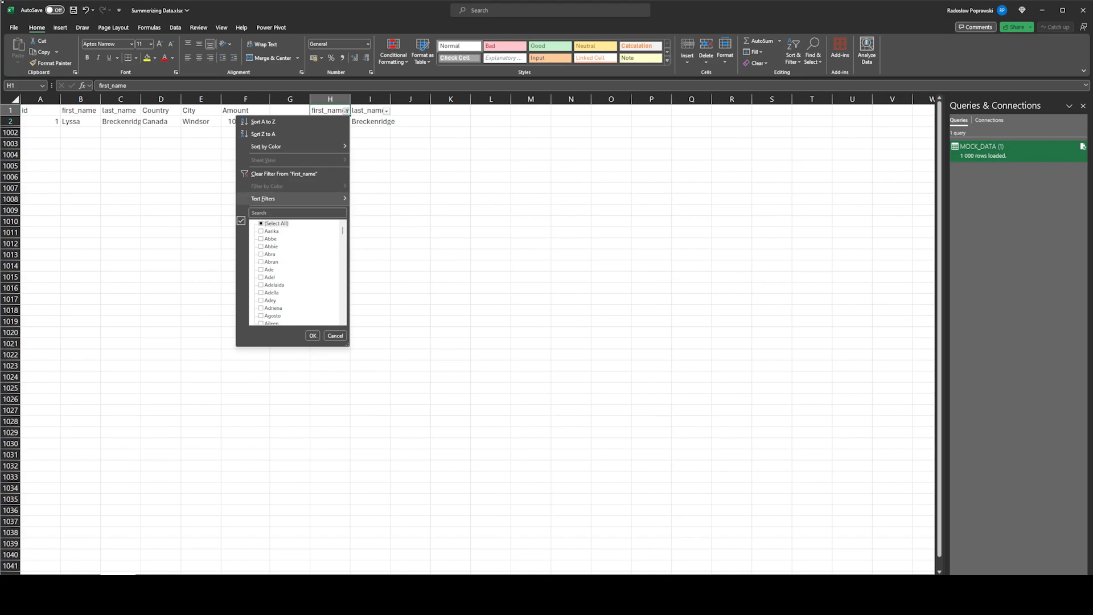
key(c)
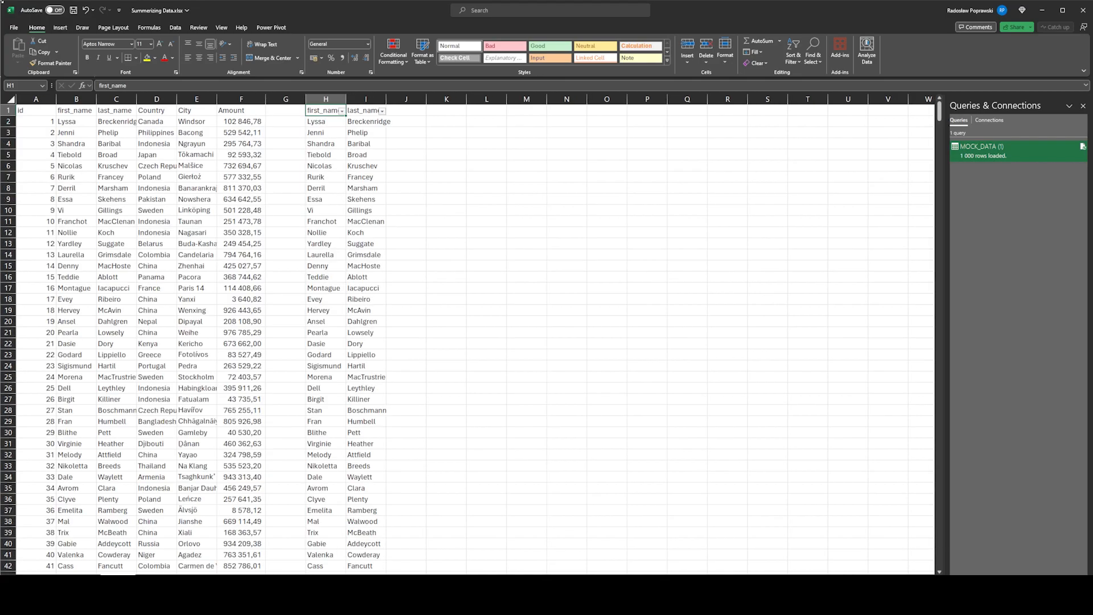
Filter the name list's first_name column to only the first name in its value list, and clear that filter.
key(alt+Down)
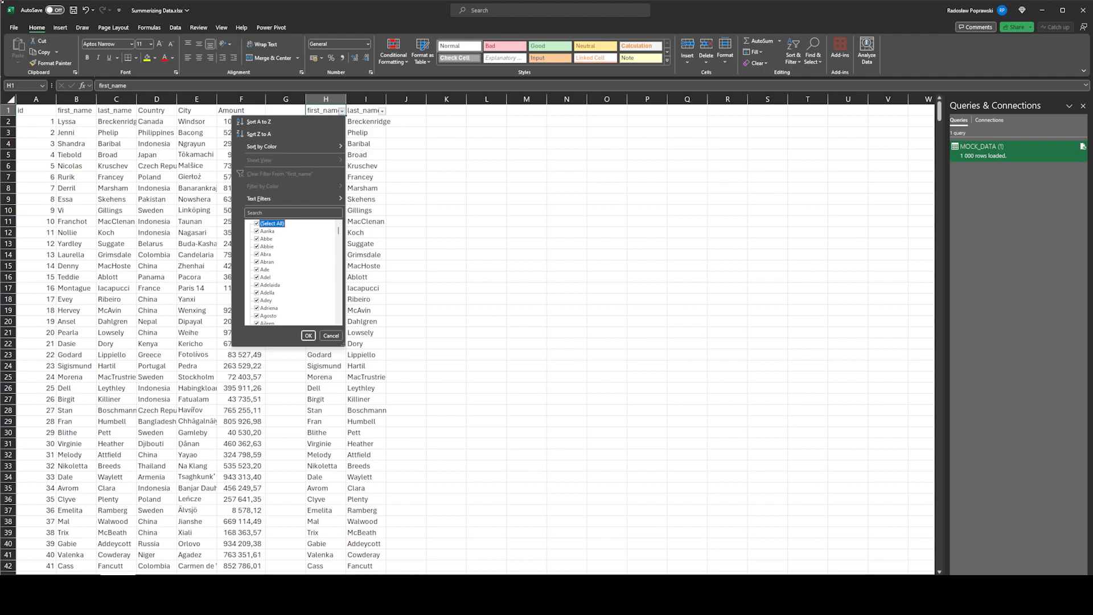
key(space)
key(Down)
key(space)
key(Return)
key(alt+Down)
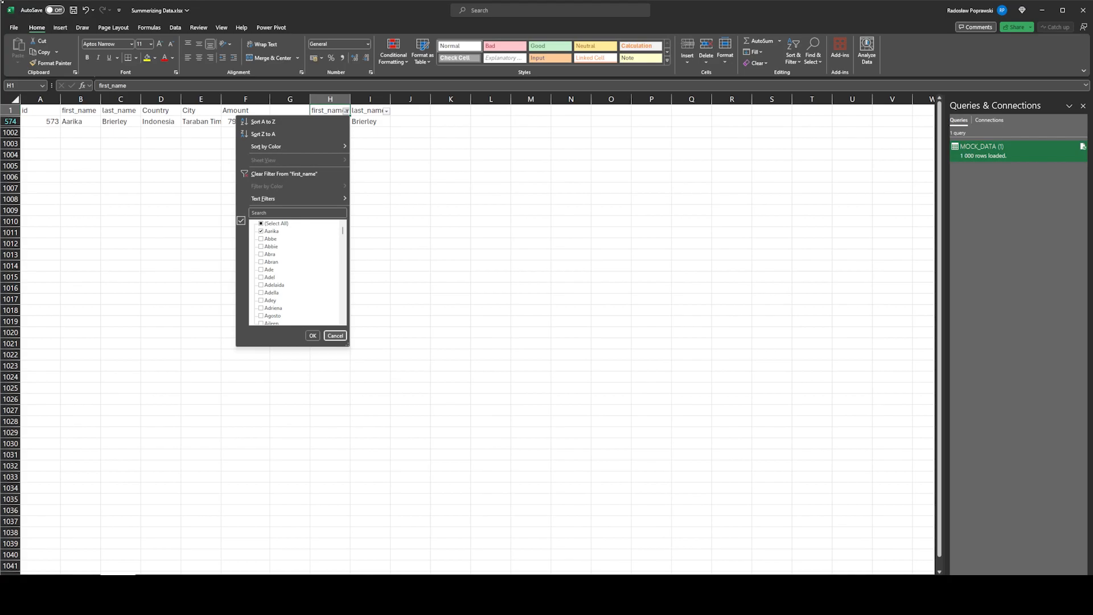
key(c)
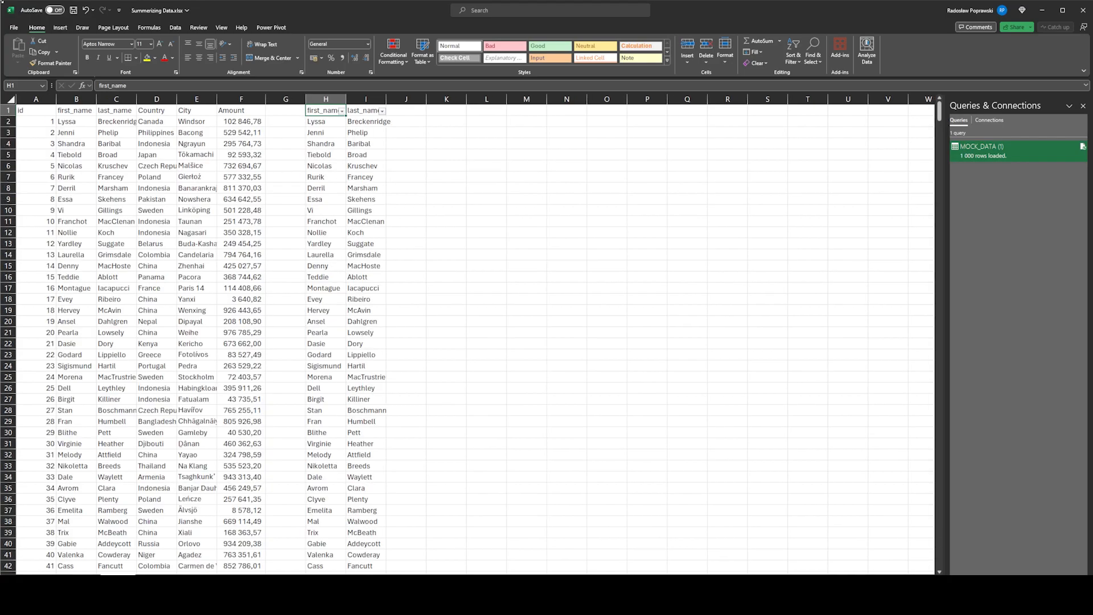
Compare the unique name list in H2:I2 with the source names in B2:C2.
key(Down)
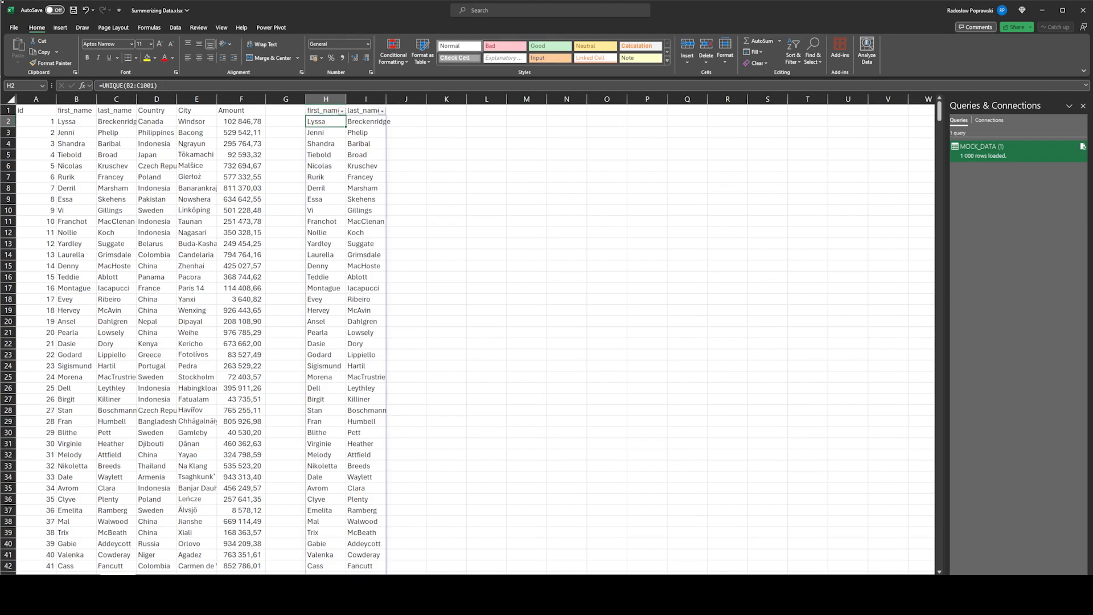
key(Left)
key(Left)
key(Left)
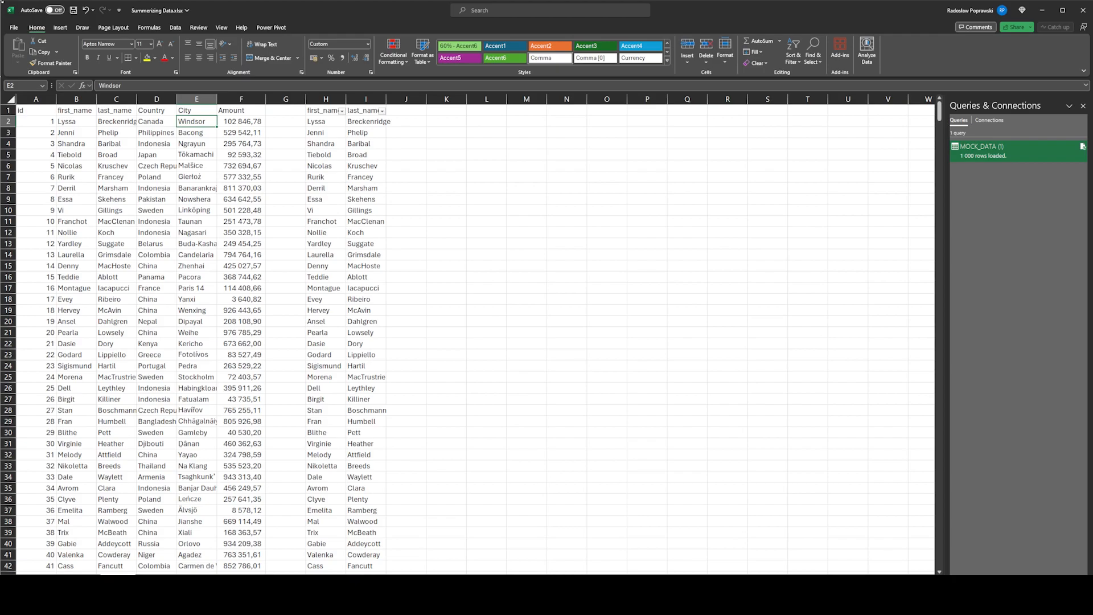
key(Left)
key(Left)
key(Left)
key(shift+Right)
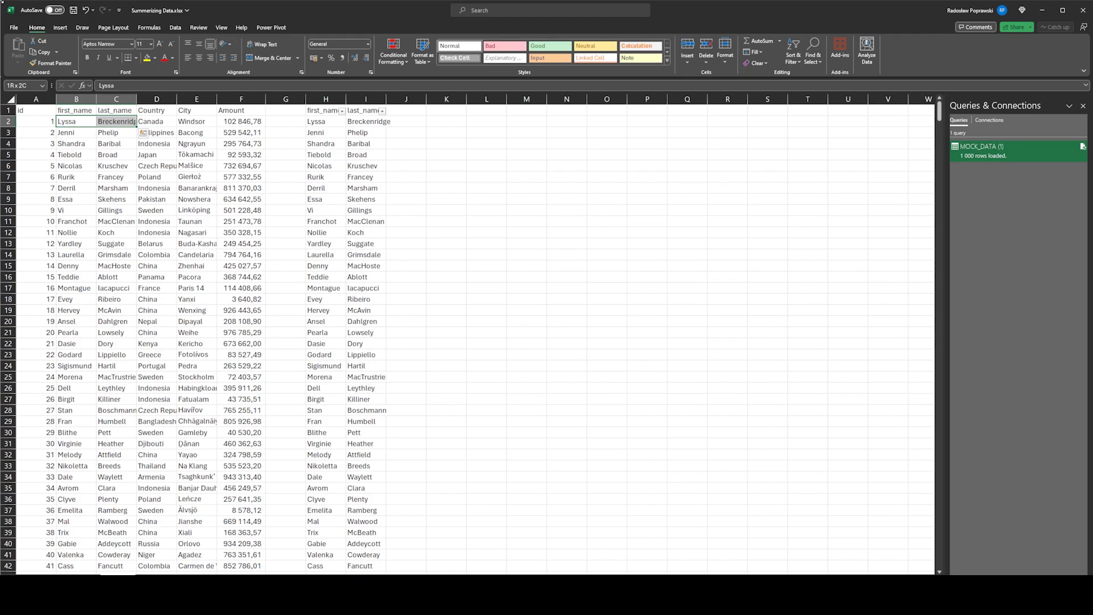
click(325, 121)
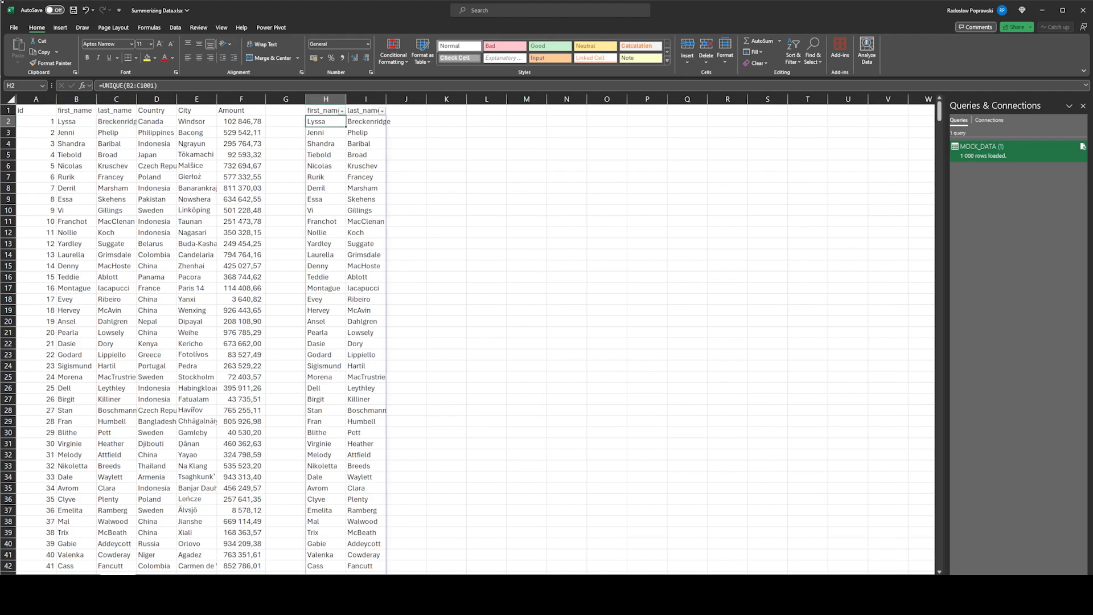
click(379, 121)
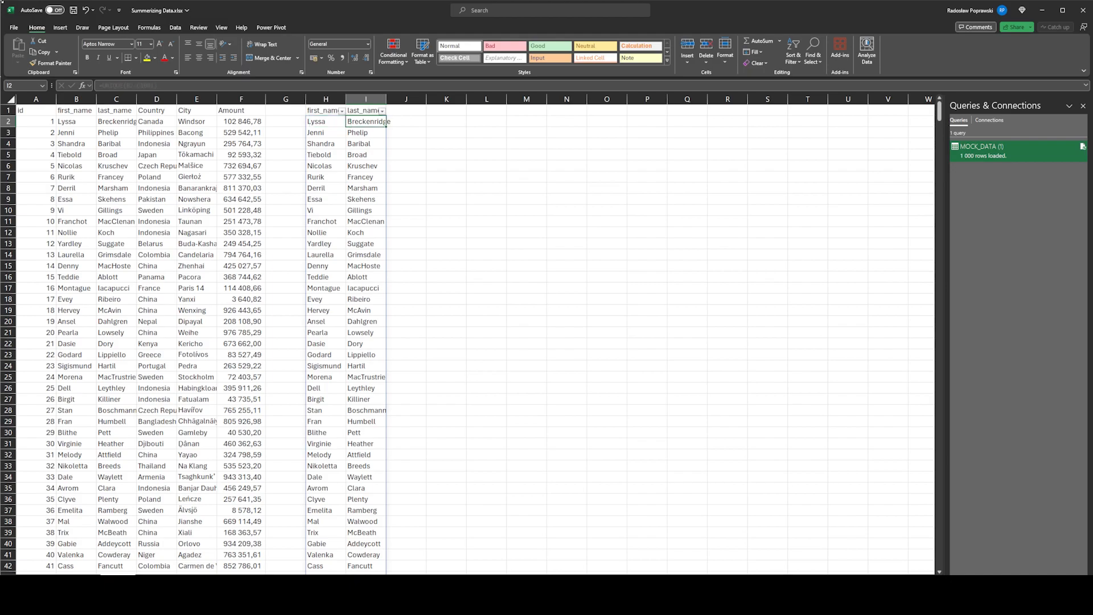
Enter the header Summerized in J1 and autofit the widths of columns H:J.
key(Right)
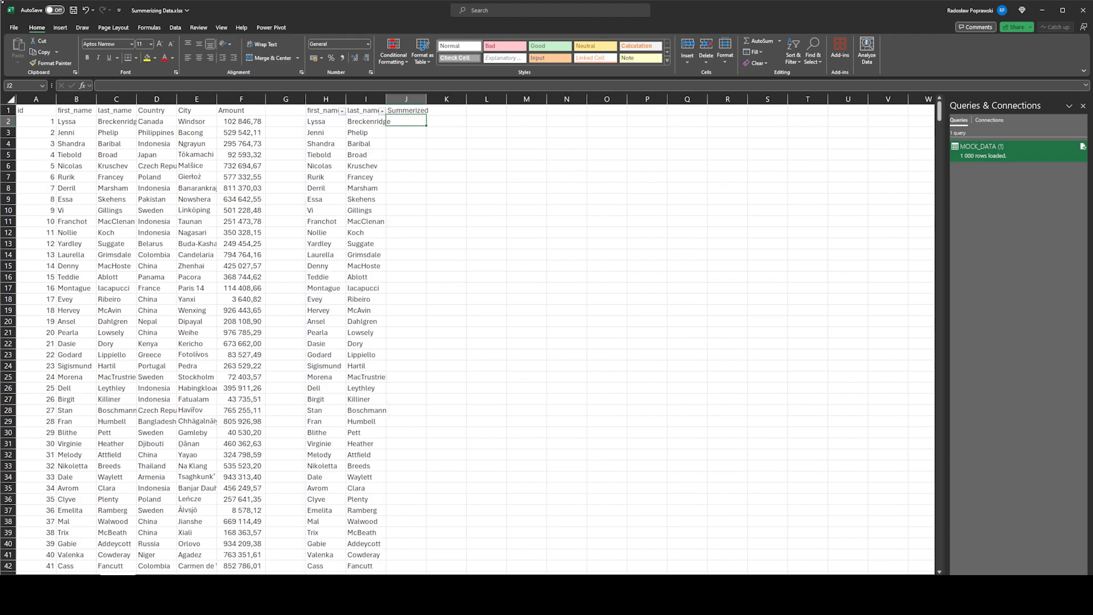
key(Left)
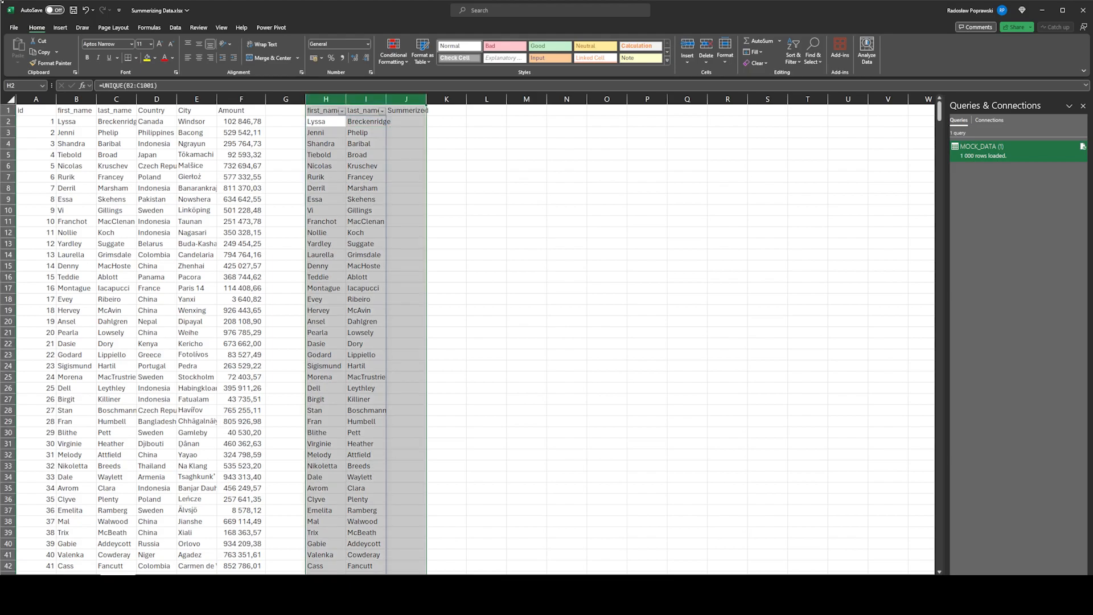
text(oi)
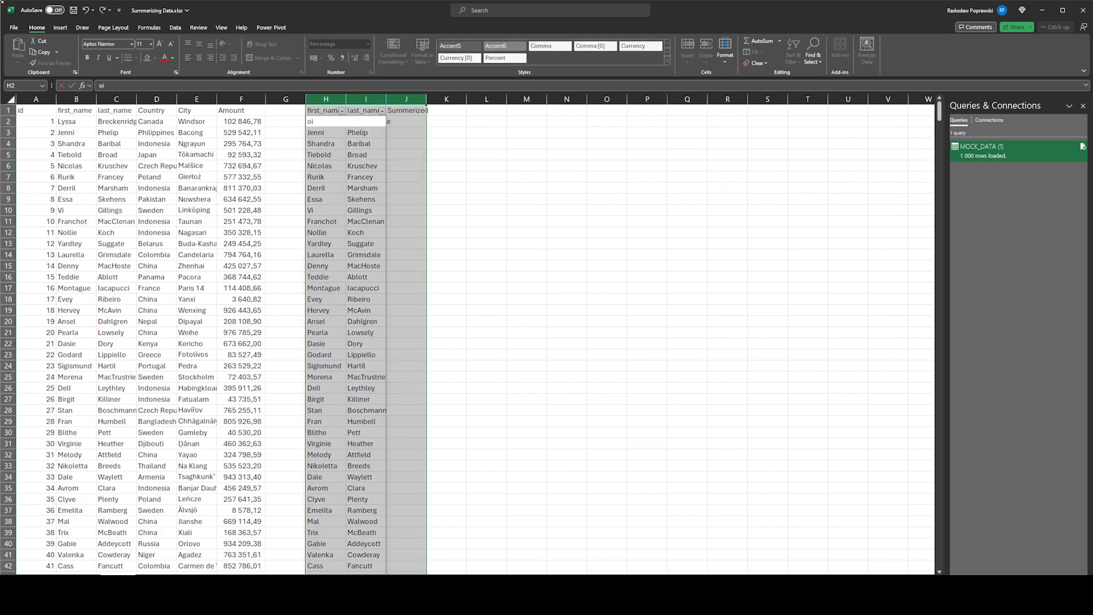
key(Escape)
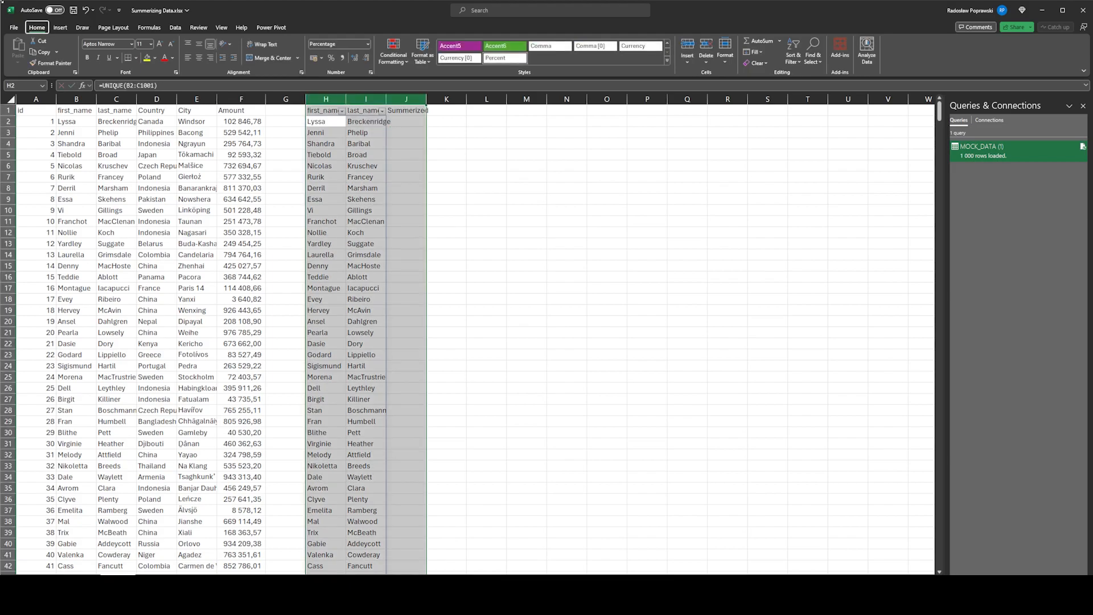
key(alt+h)
key(o)
key(i)
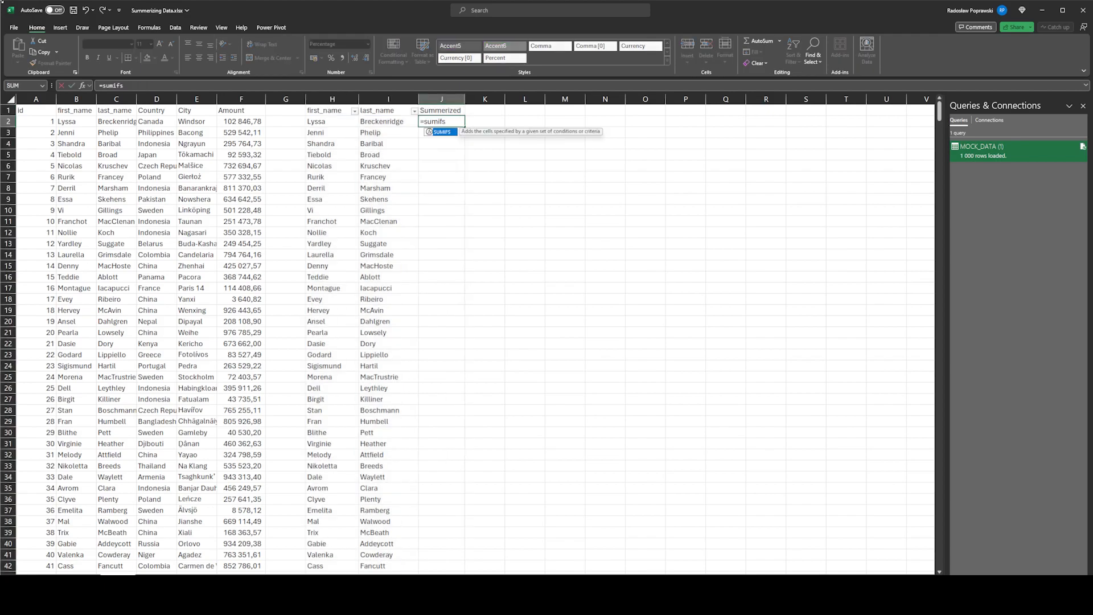
Start a SUMIFS formula in J2 with the Amount column F2:F1001 as its sum range.
key(Tab)
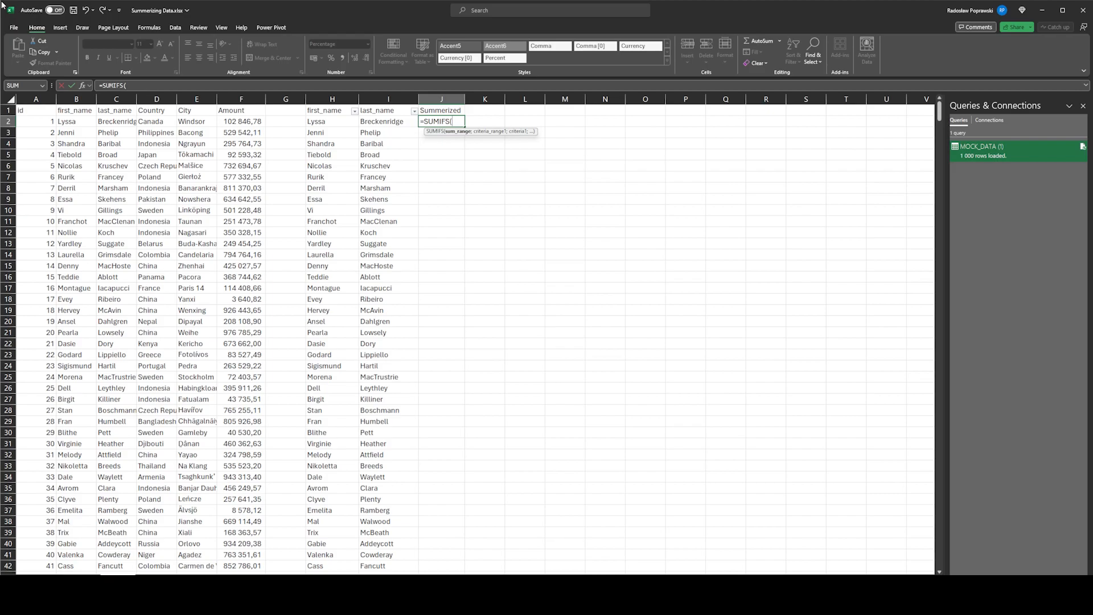
key(Left)
key(Left)
key(Left)
key(Left)
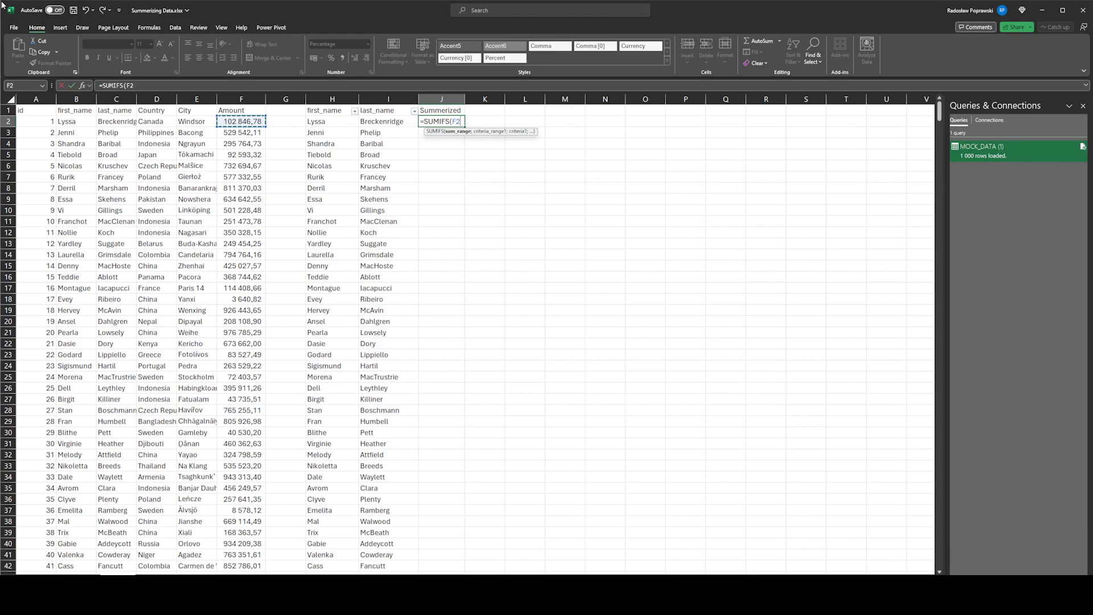
key(ctrl+shift+Down)
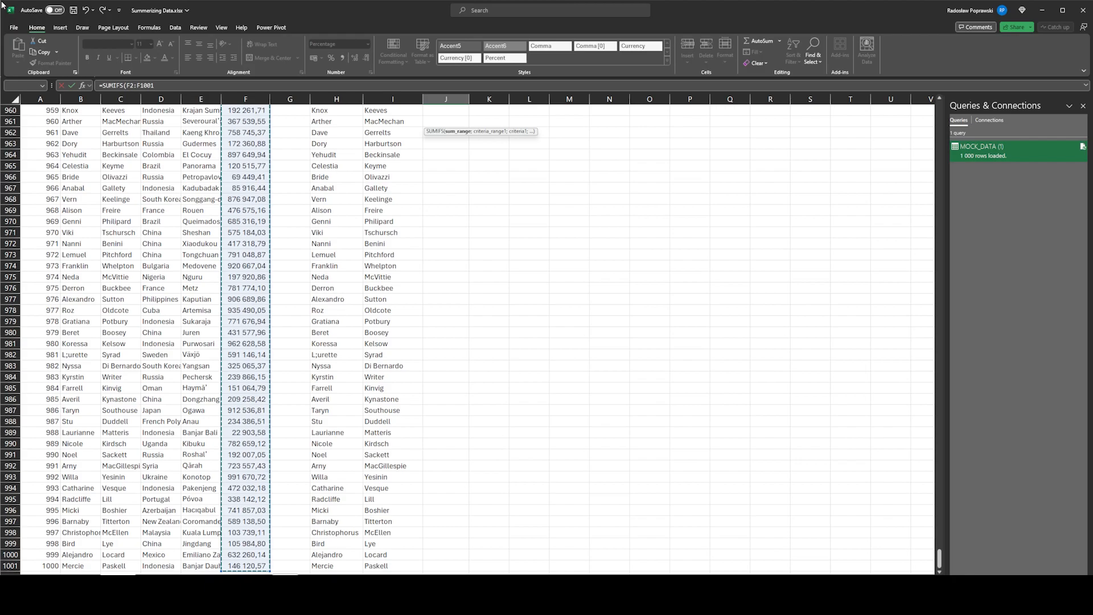
text(;)
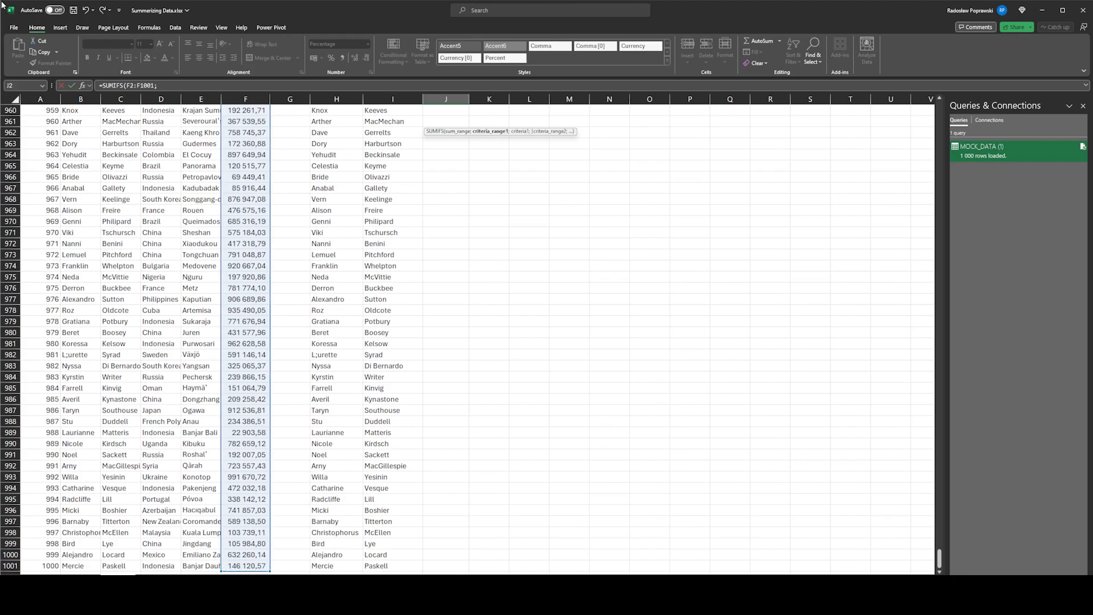
Set the source first_name column B2:B1001 as the first criteria range of the SUMIFS formula.
key(Up)
key(Left)
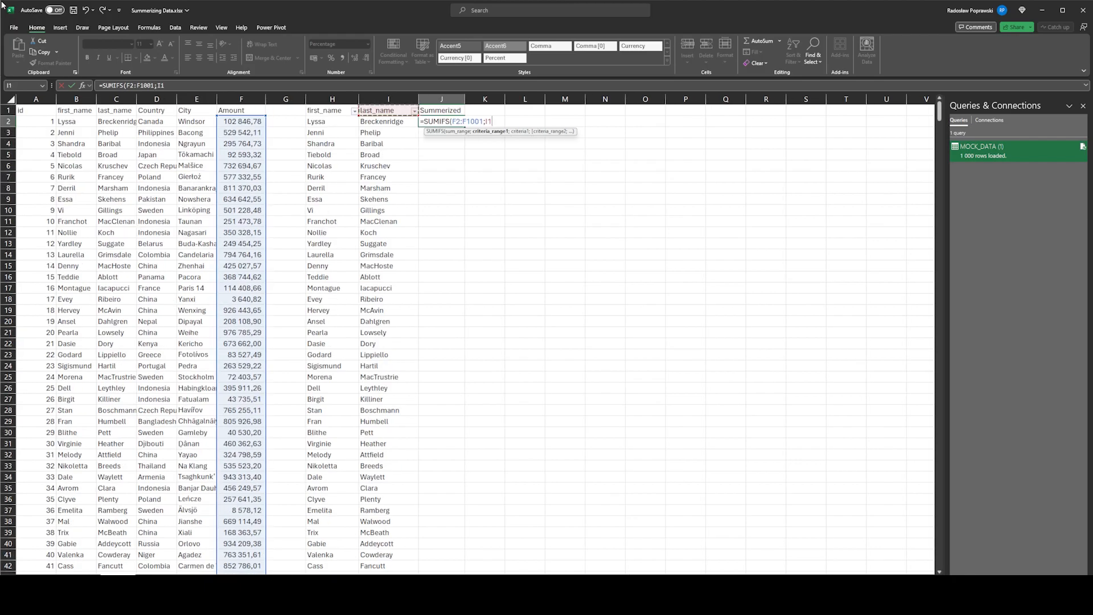
key(Left)
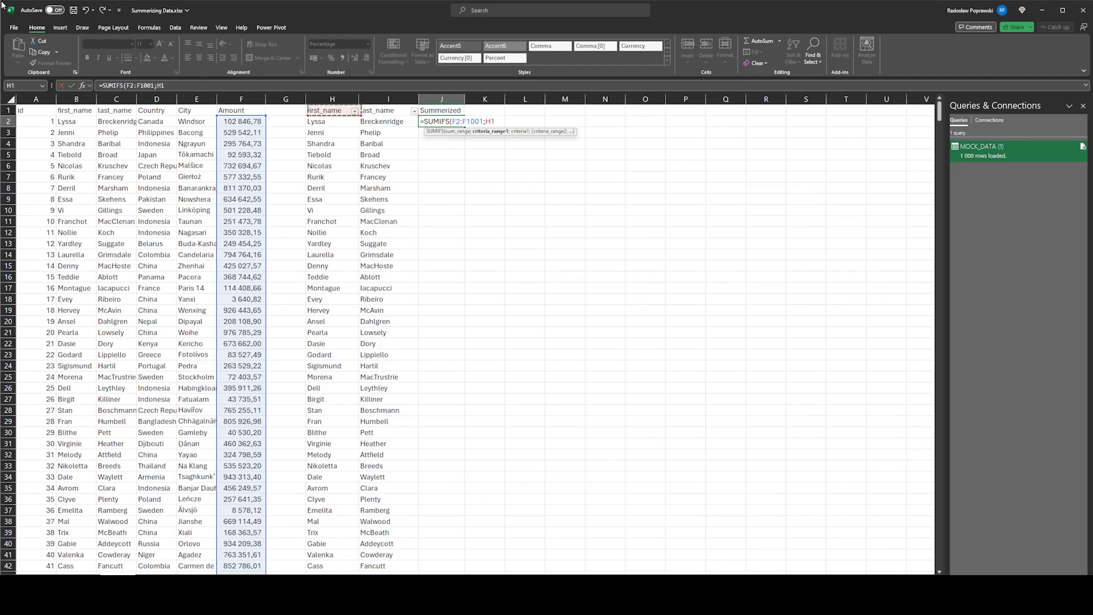
key(Left)
key(Left)
key(Left)
key(Left)
key(Left)
key(Left)
key(Down)
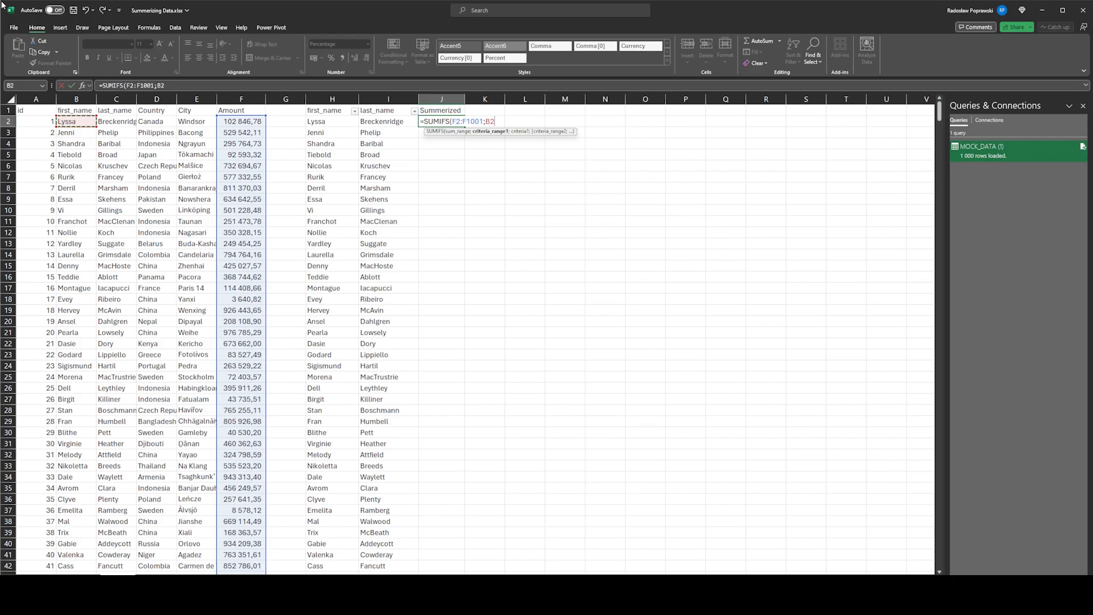
key(ctrl+shift+Down)
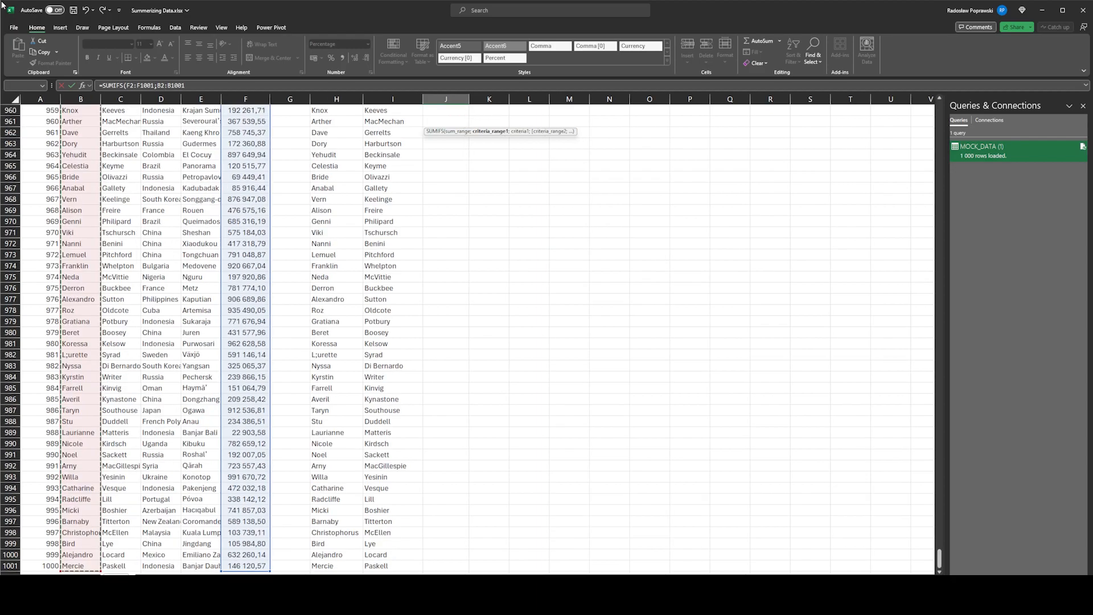
text(;)
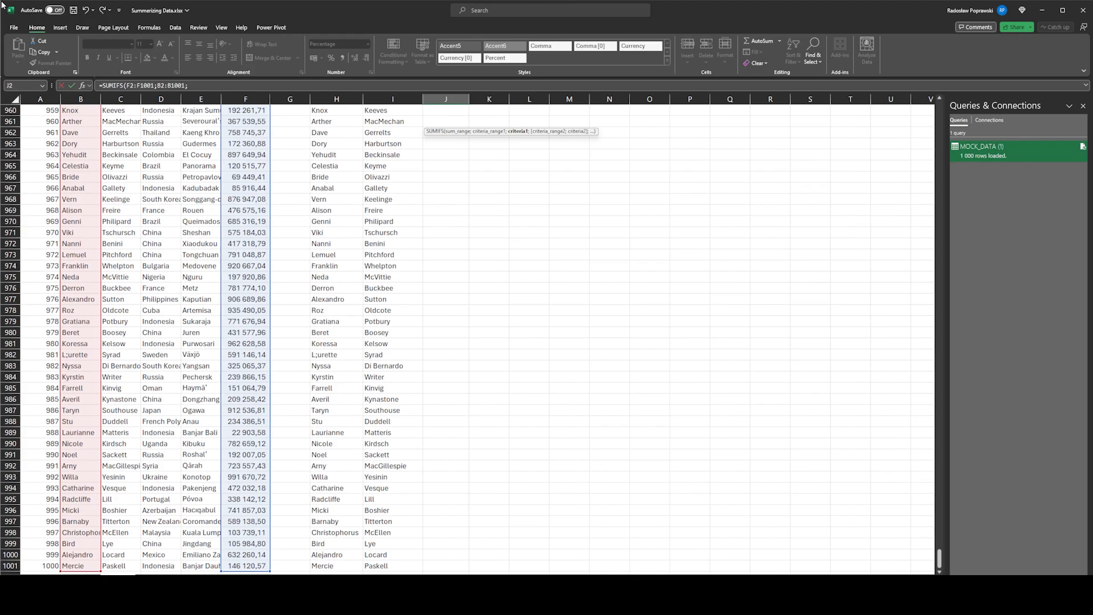
Use the unique first names in H2:H1001 as the first criterion of the SUMIFS formula.
key(Left)
key(Left)
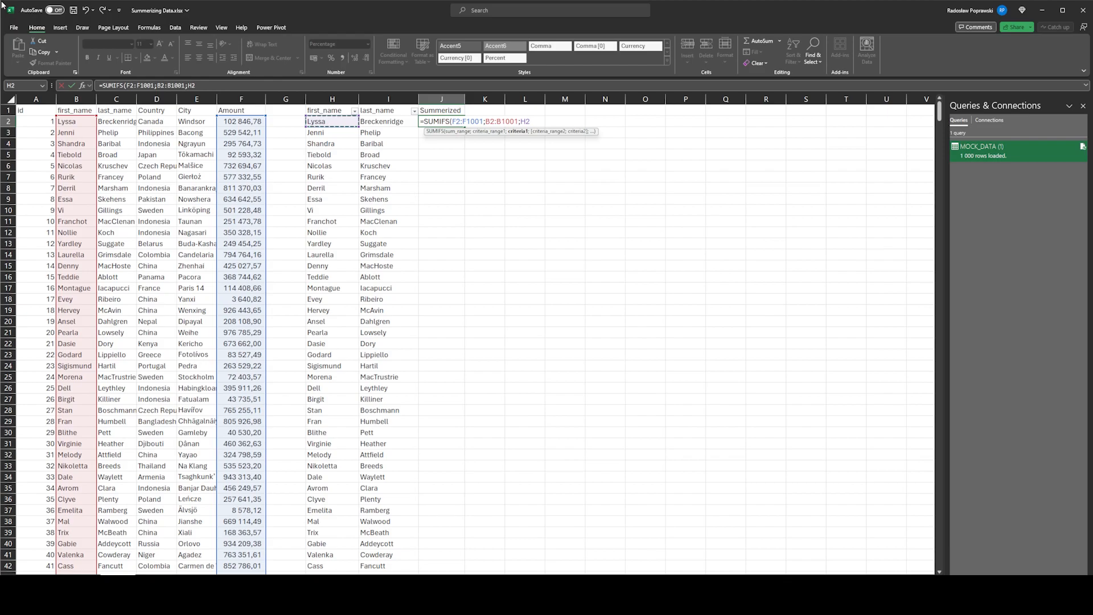
key(ctrl+shift+Down)
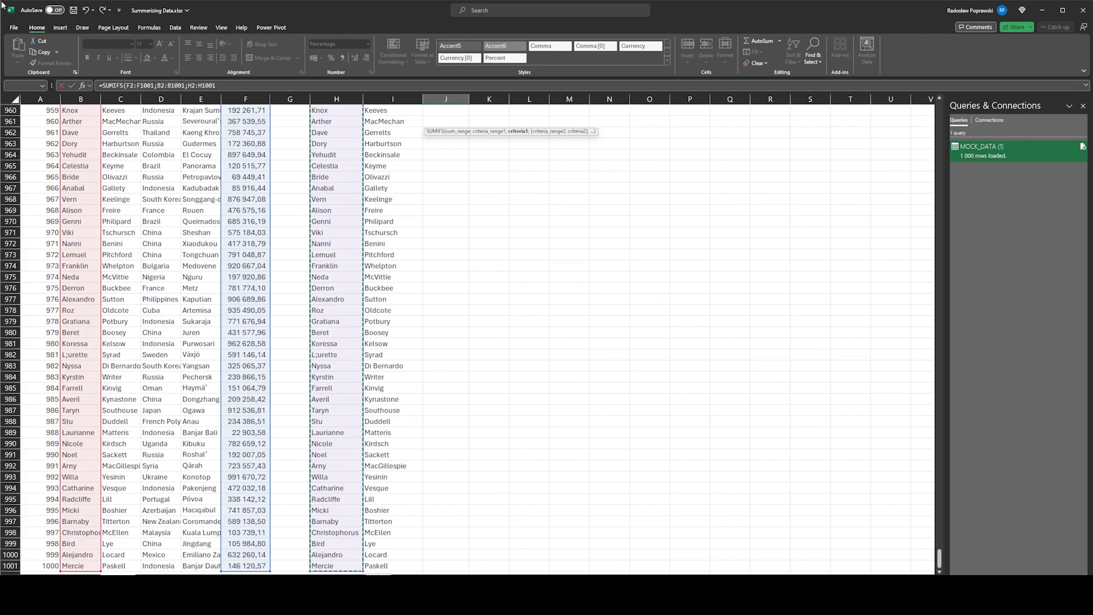
text(;)
Add last_name column C2:C1001 as the second criteria range with I2:I1001 as its criterion, and commit the SUMIFS formula.
key(Left)
key(Left)
key(Left)
key(Left)
key(Left)
key(Left)
key(Left)
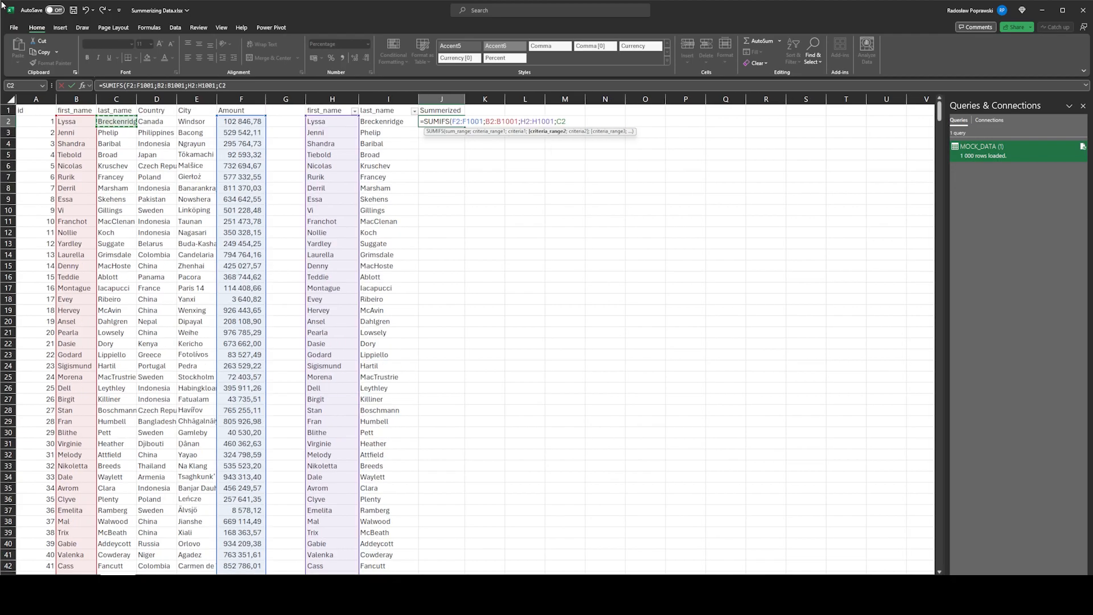
key(ctrl+shift+Down)
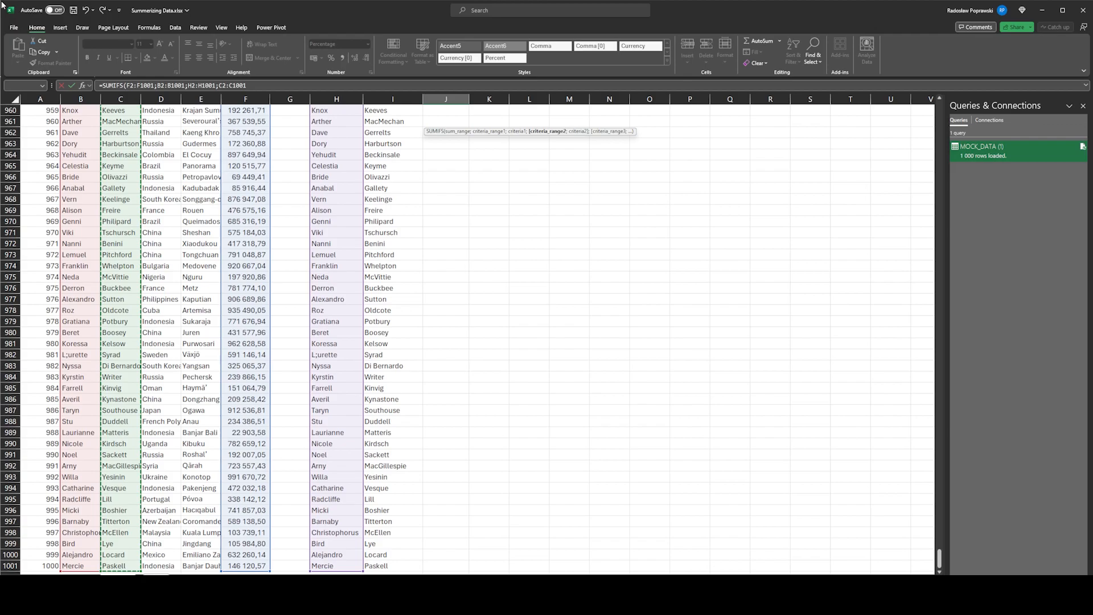
text(;)
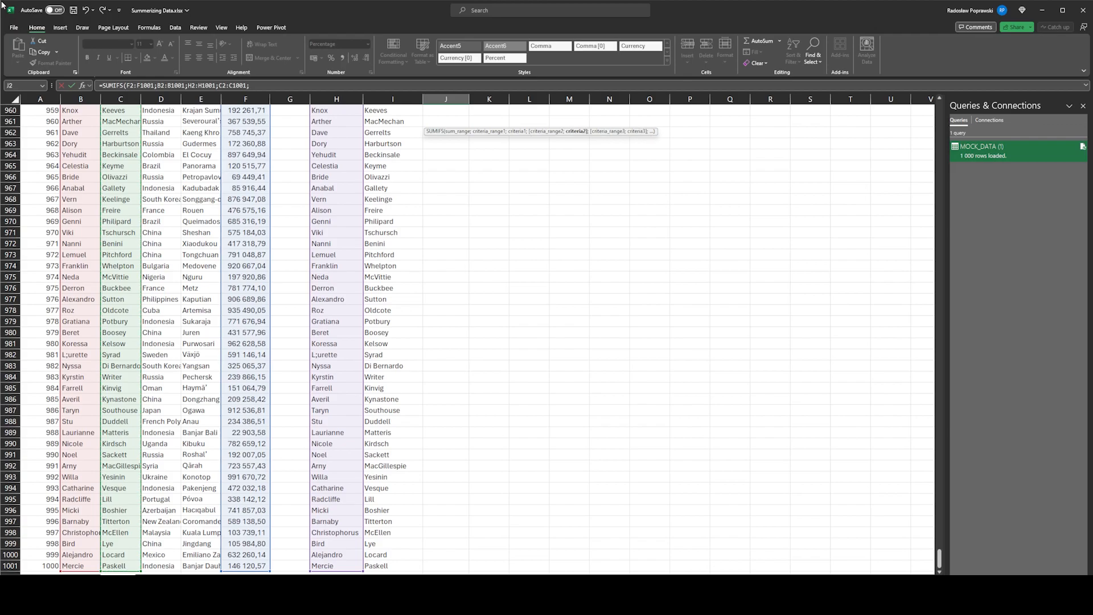
key(Left)
key(ctrl+shift+Down)
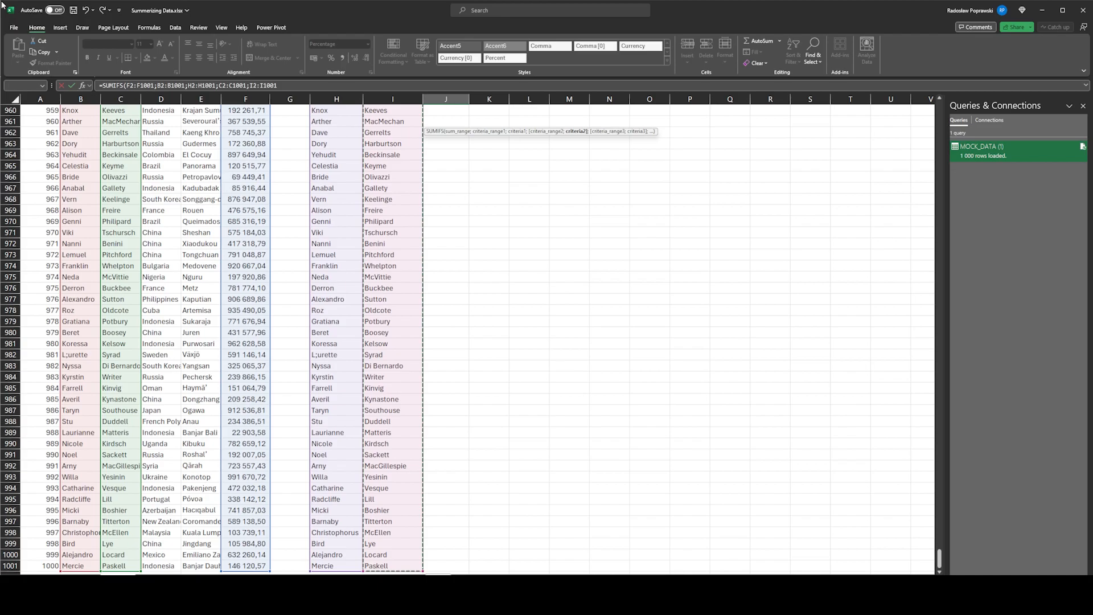
key(Return)
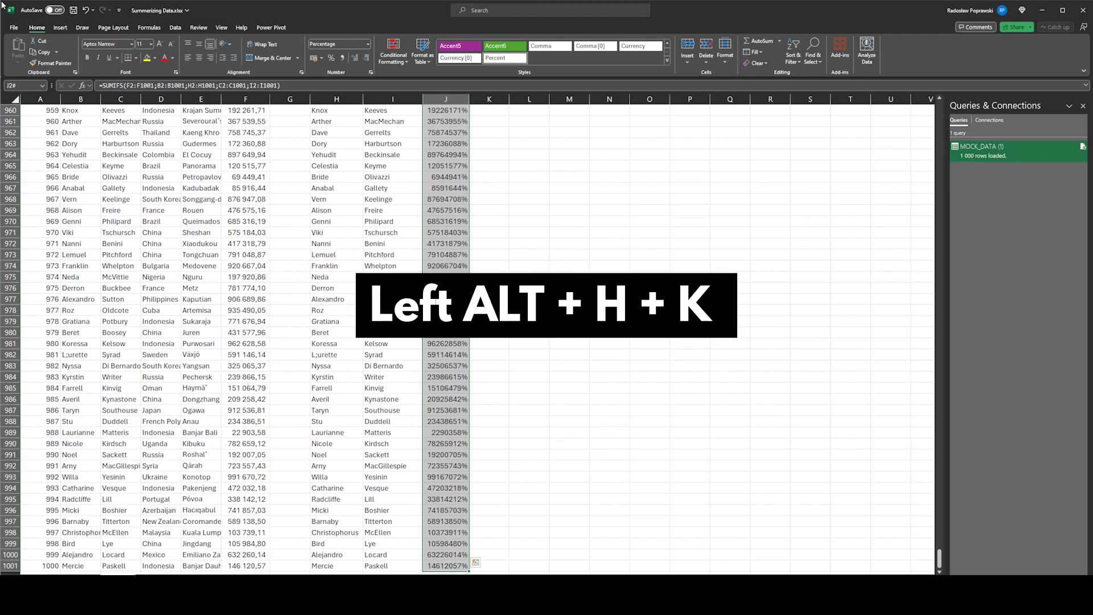
Apply the comma number style to the summed amounts in column J and reduce the selection to J2.
key(alt+h)
key(k)
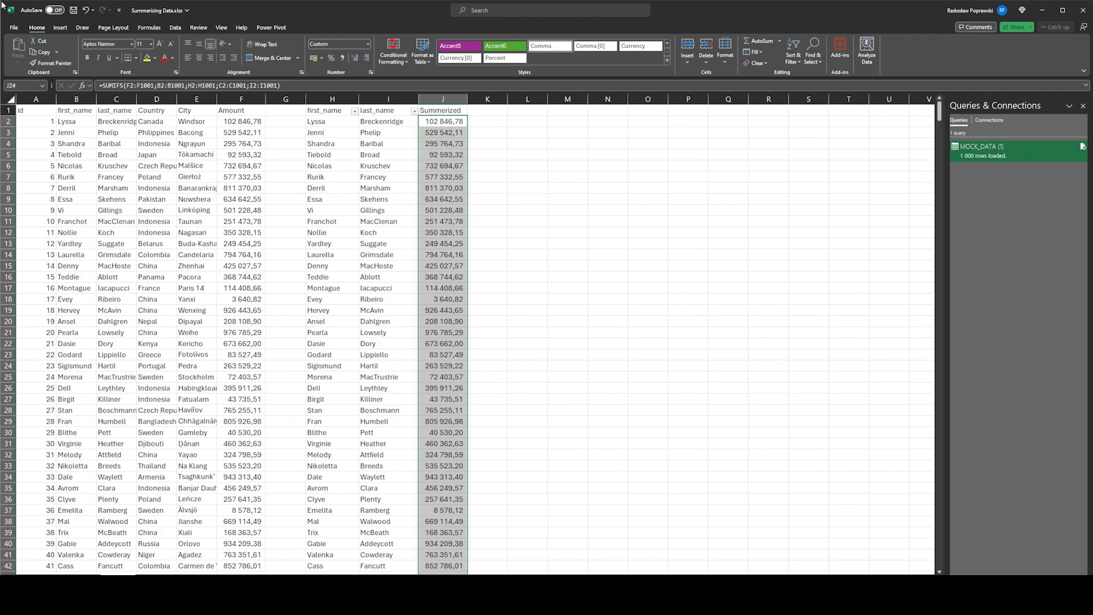
key(shift+BackSpace)
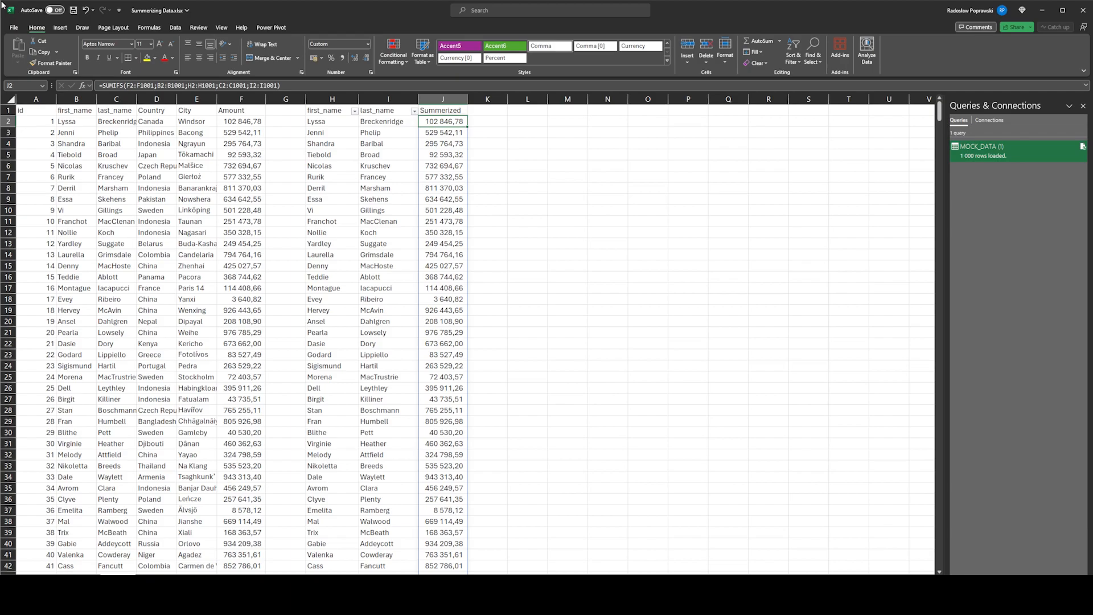
Move the header filters from the unique name list to the source table in columns A:F.
key(Left)
key(Left)
key(Left)
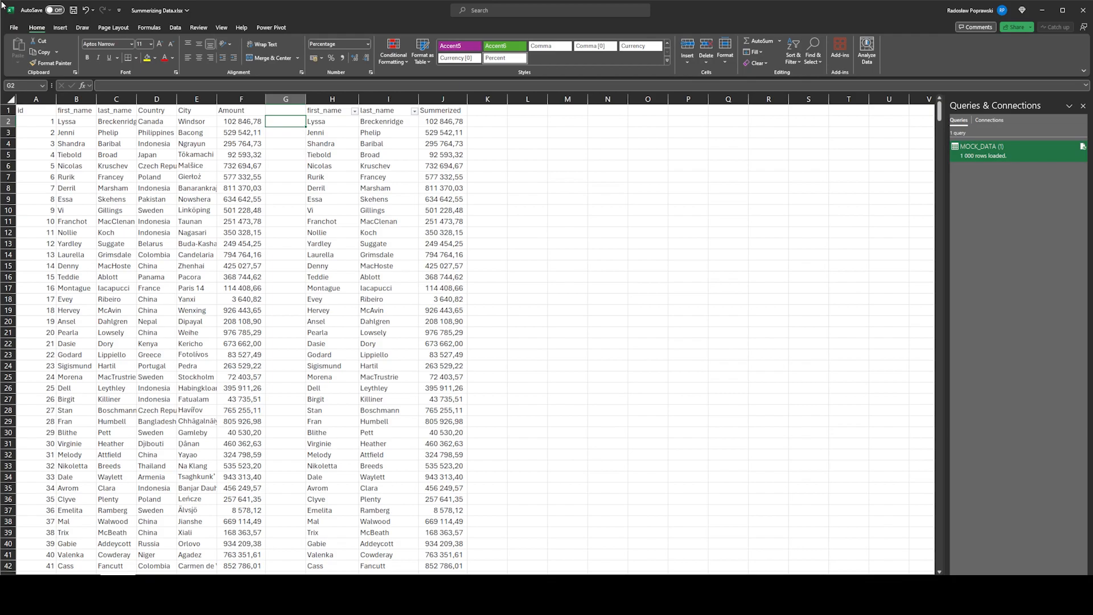
key(ctrl+Home)
key(ctrl+shift+Down)
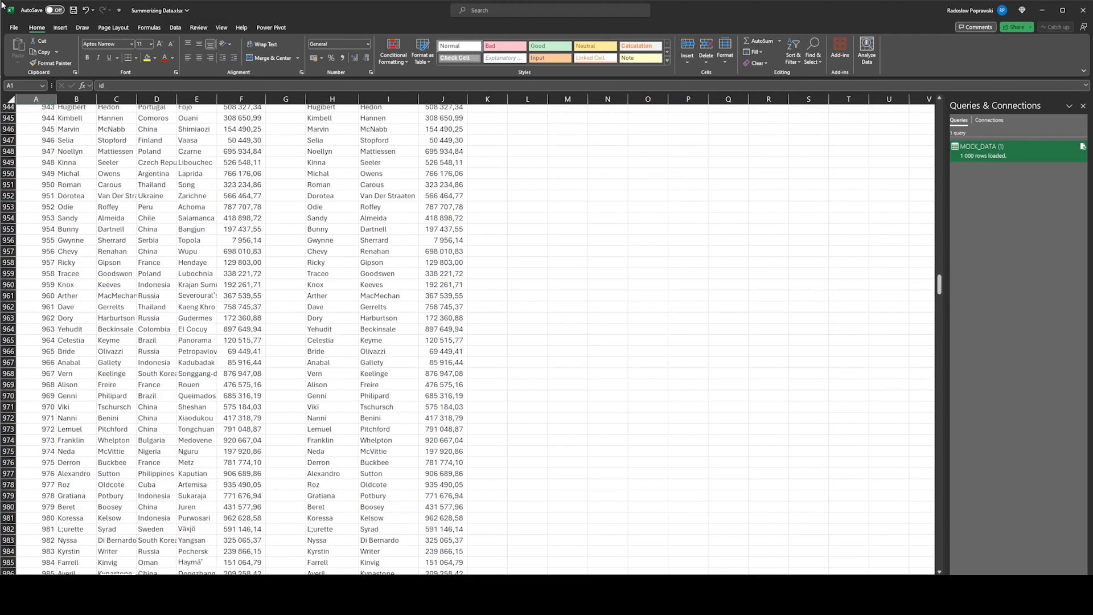
Filter the source table's first_name column by the name copied from B2, check its amount in F2, and clear that filter.
key(Down)
key(Right)
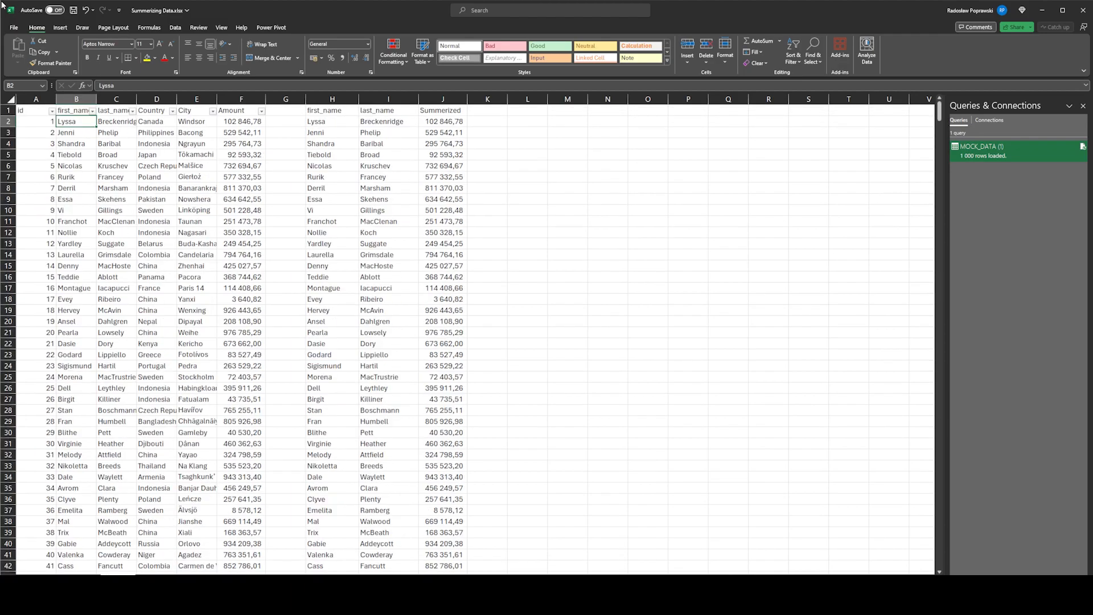
key(ctrl+c)
key(Up)
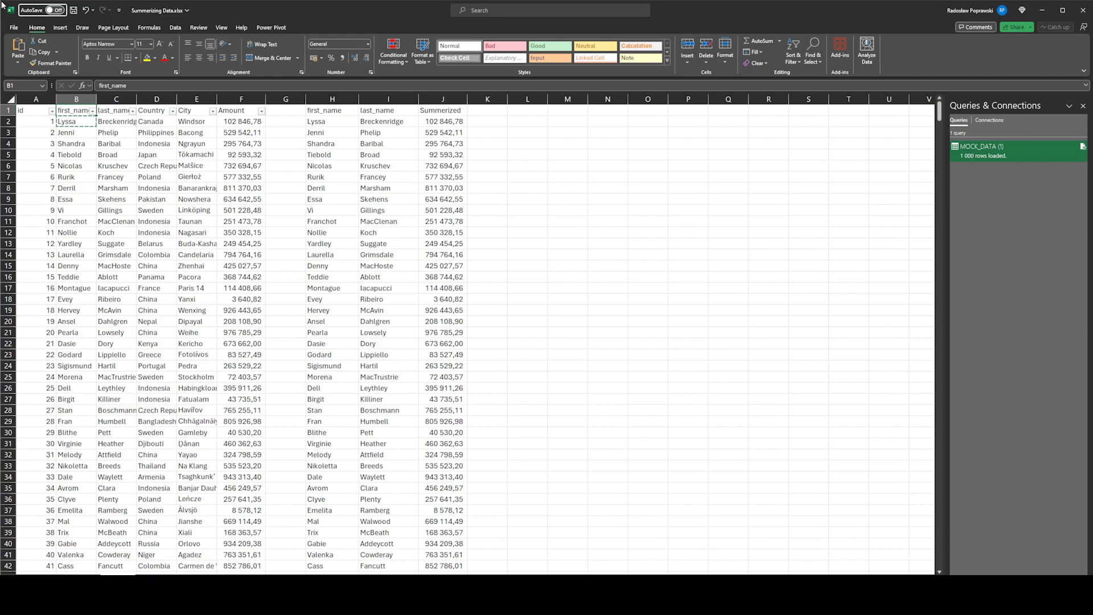
key(Return)
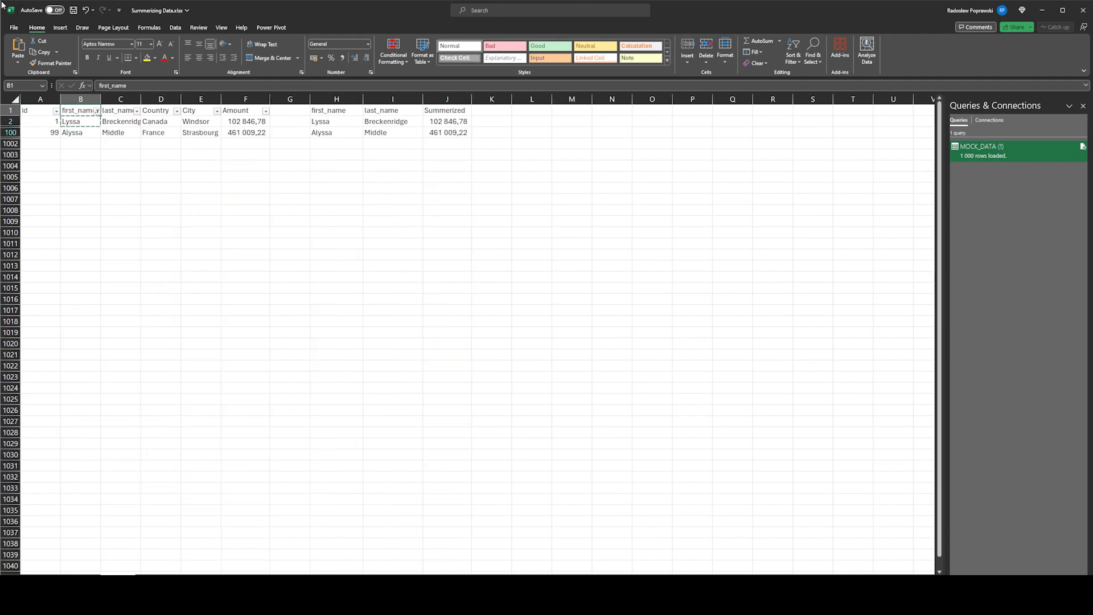
key(Down)
key(Right)
key(Right)
key(Right)
key(Right)
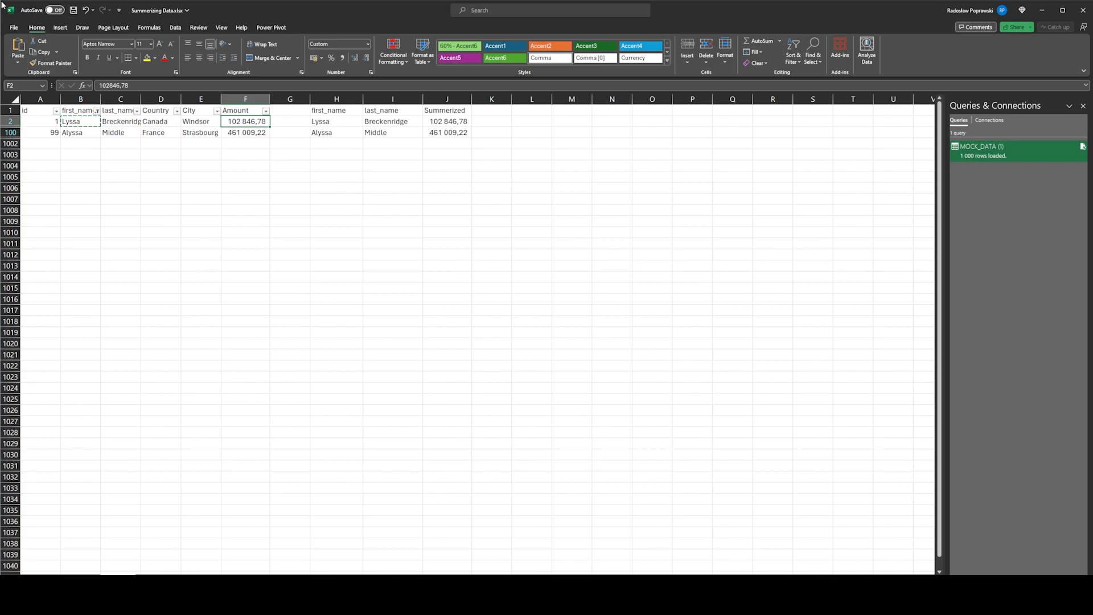
key(Up)
key(Left)
key(Left)
key(Left)
key(Left)
key(alt+Down)
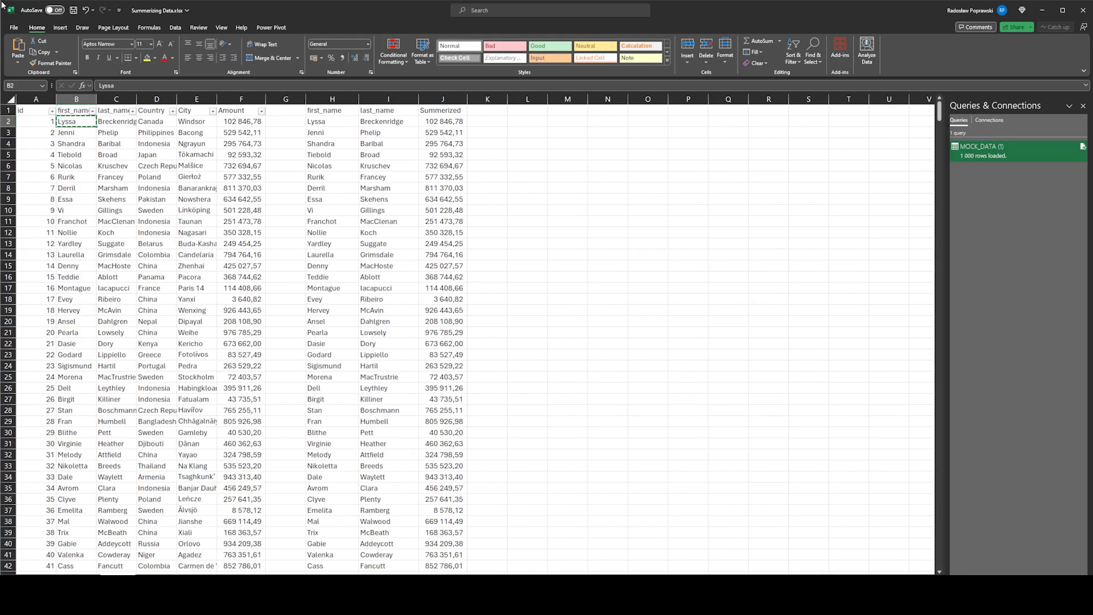
Paste row 2's first and last name into B3:C3, select the amounts in F2:F3 to compare, and undo the pasted names.
key(Down)
key(ctrl+v)
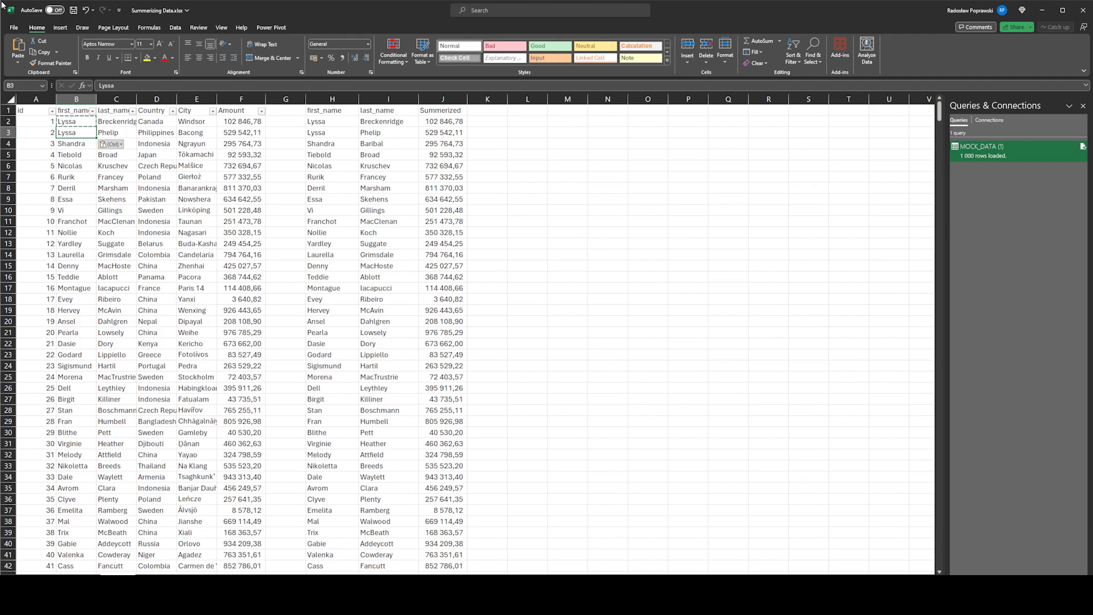
key(Right)
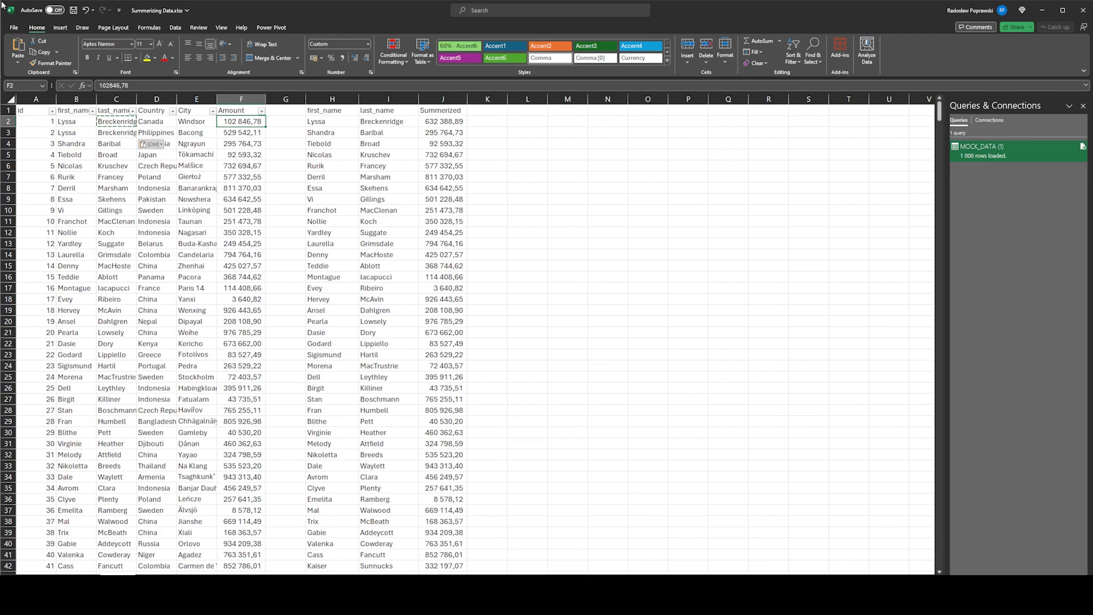
key(shift+Down)
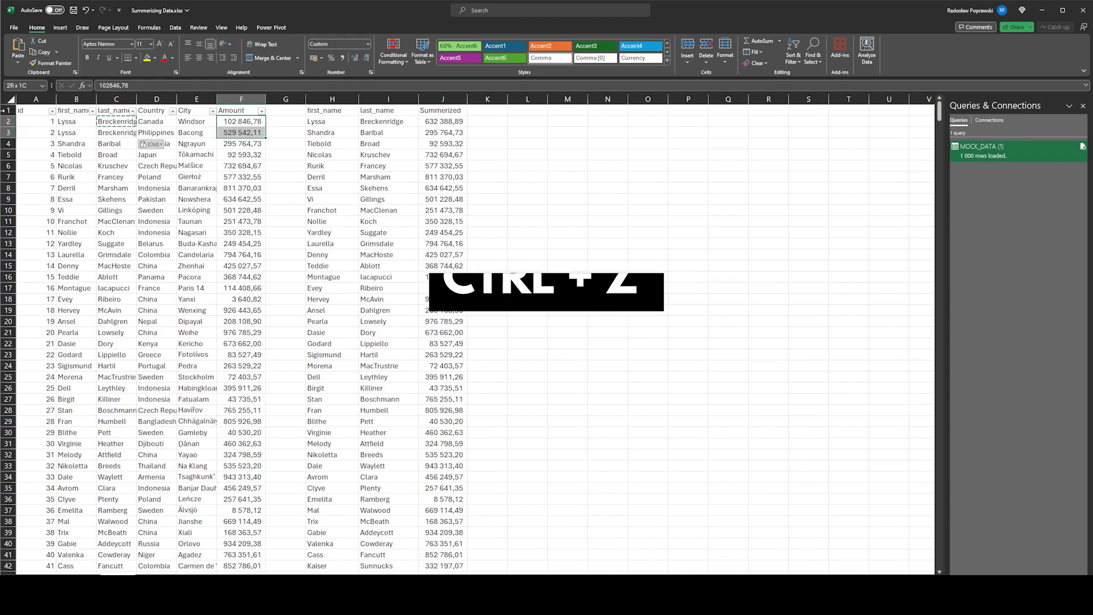
key(ctrl+z)
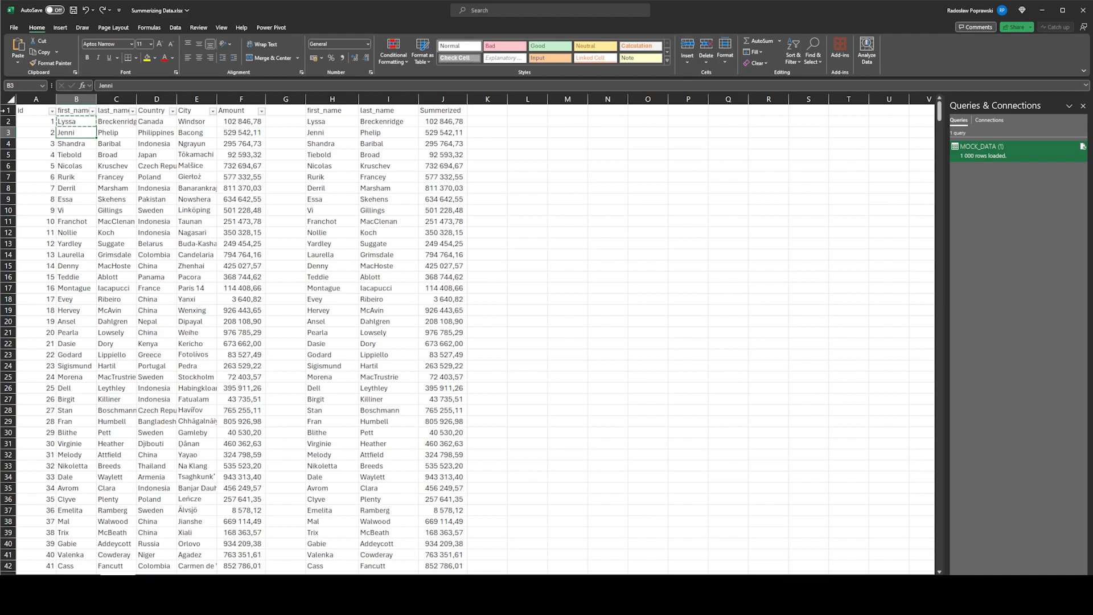
key(Up)
key(ctrl+Right)
key(ctrl+Right)
key(ctrl+Right)
key(Up)
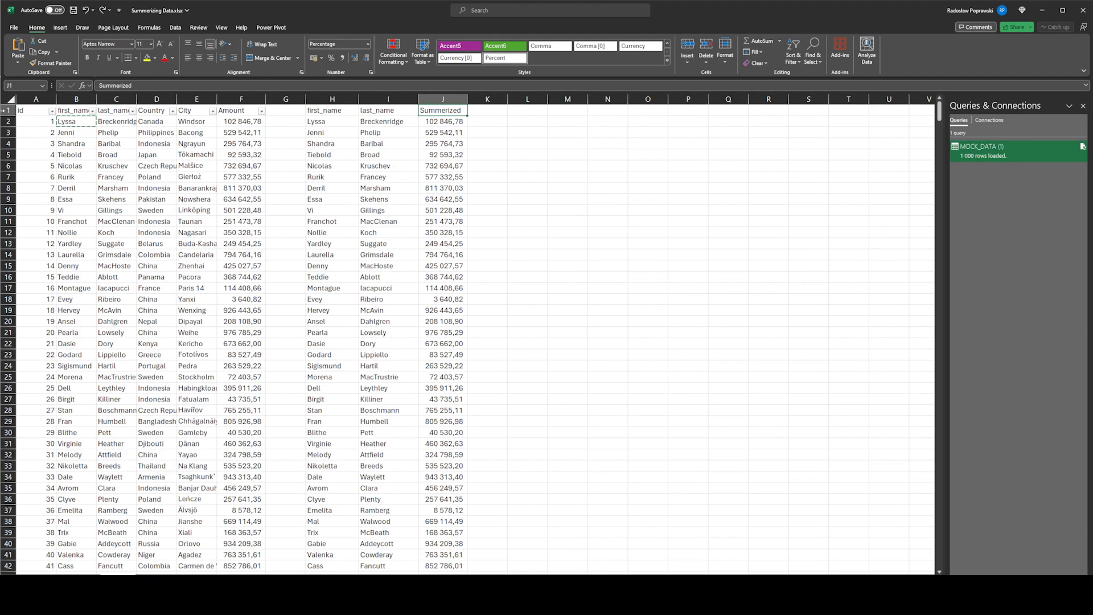
Switch to the next sheet, look over its columns, and select the first_name column down to its last row before reducing the selection to B1.
key(ctrl+Page_Down)
key(Down)
key(Down)
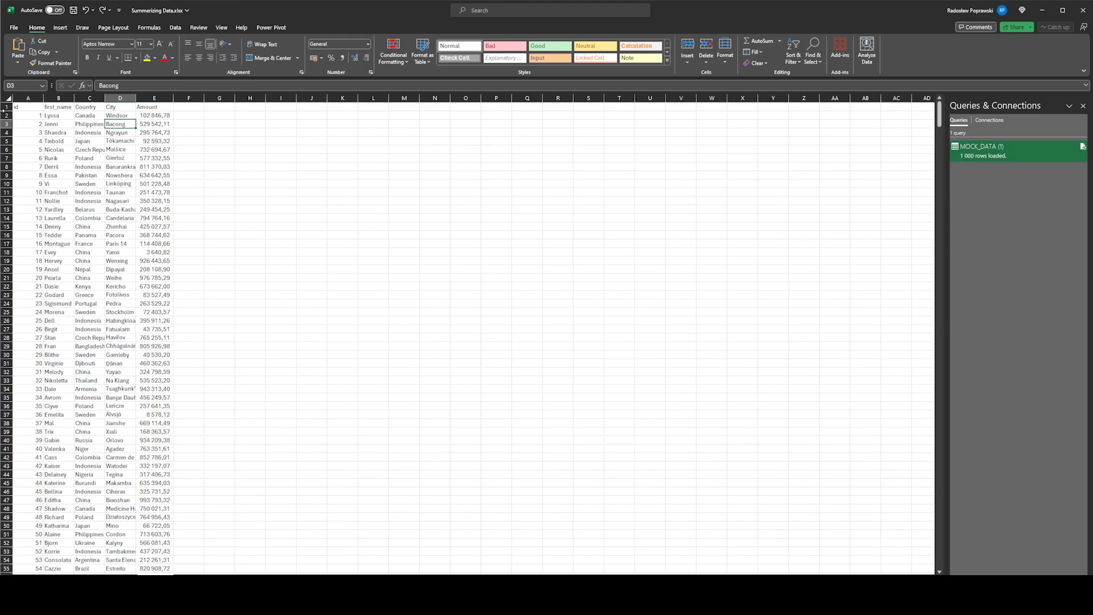
key(Left)
key(Left)
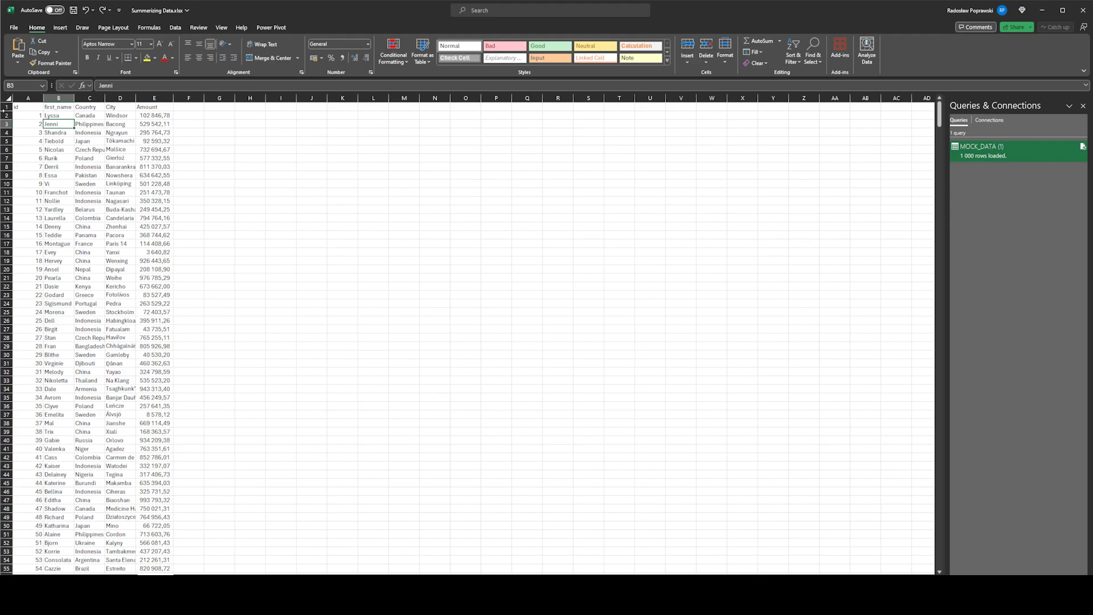
key(Up)
key(Up)
key(ctrl+shift+Down)
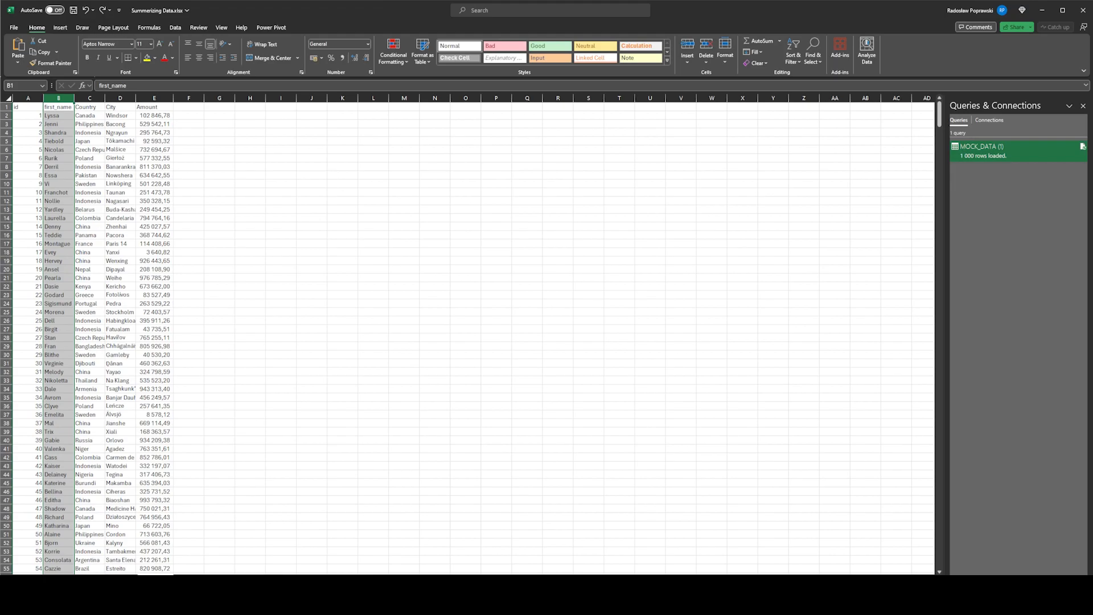
click(58, 107)
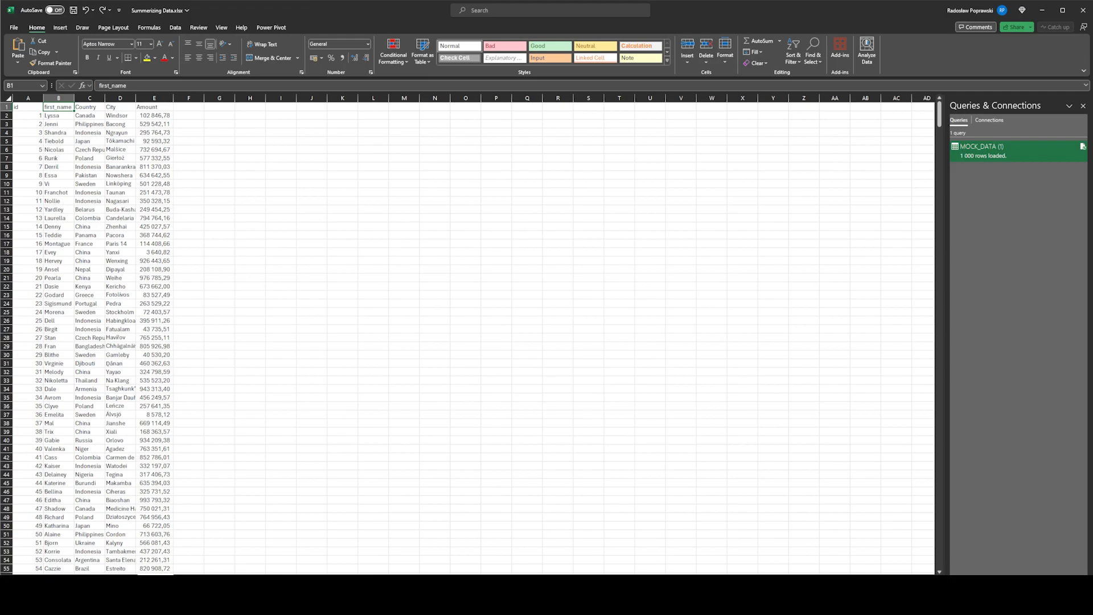
Copy the first_name, Country and City headers from B1:D1 into G1:I1.
key(shift+Right)
key(shift+Right)
key(ctrl+c)
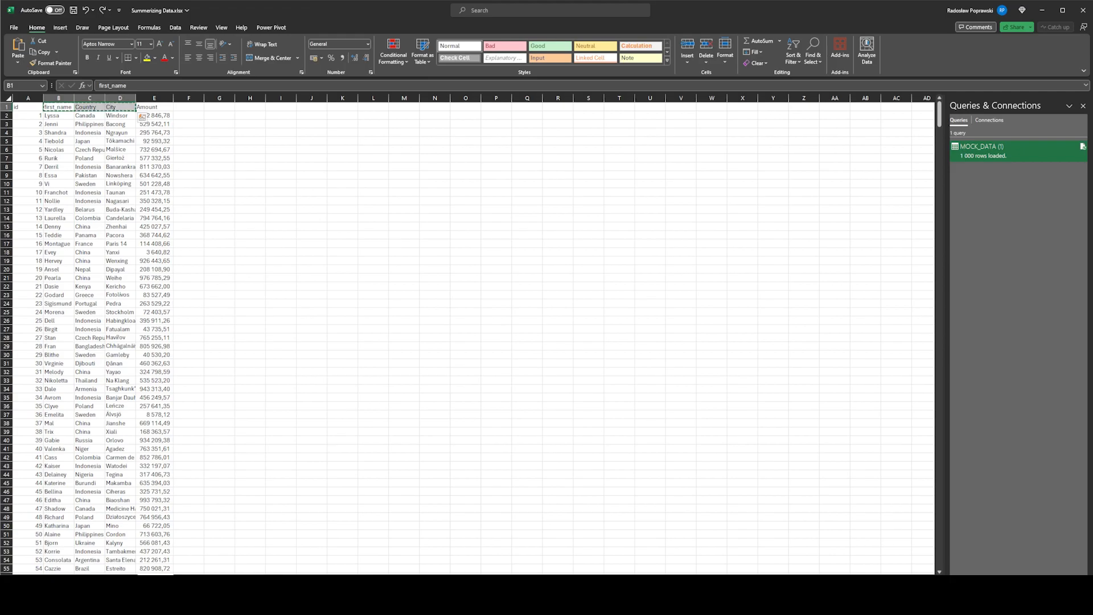
key(ctrl+Right)
key(Right)
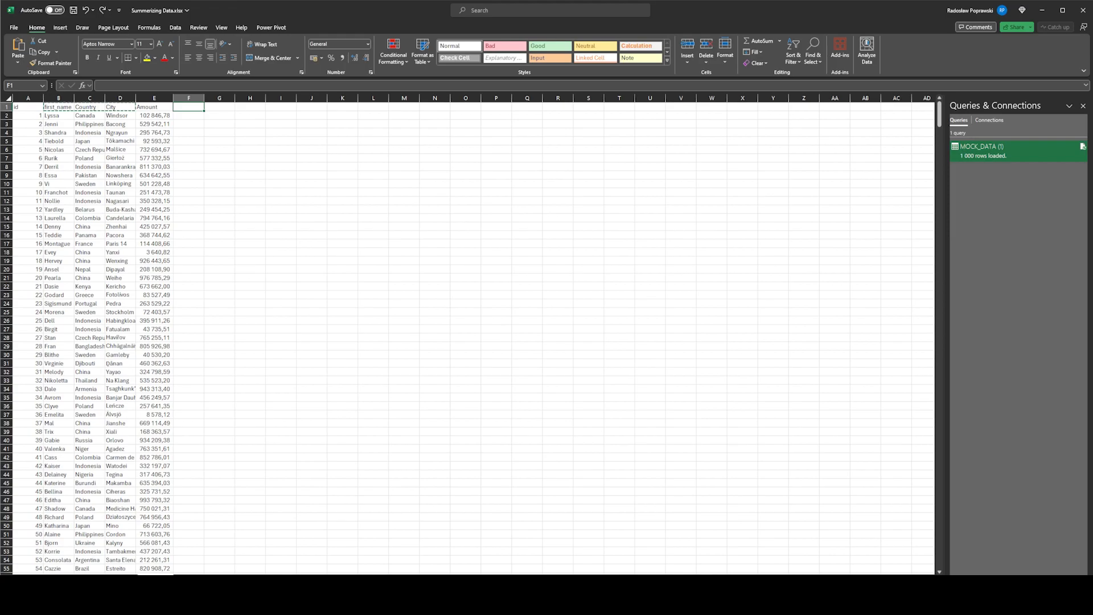
key(Right)
key(ctrl+v)
key(Down)
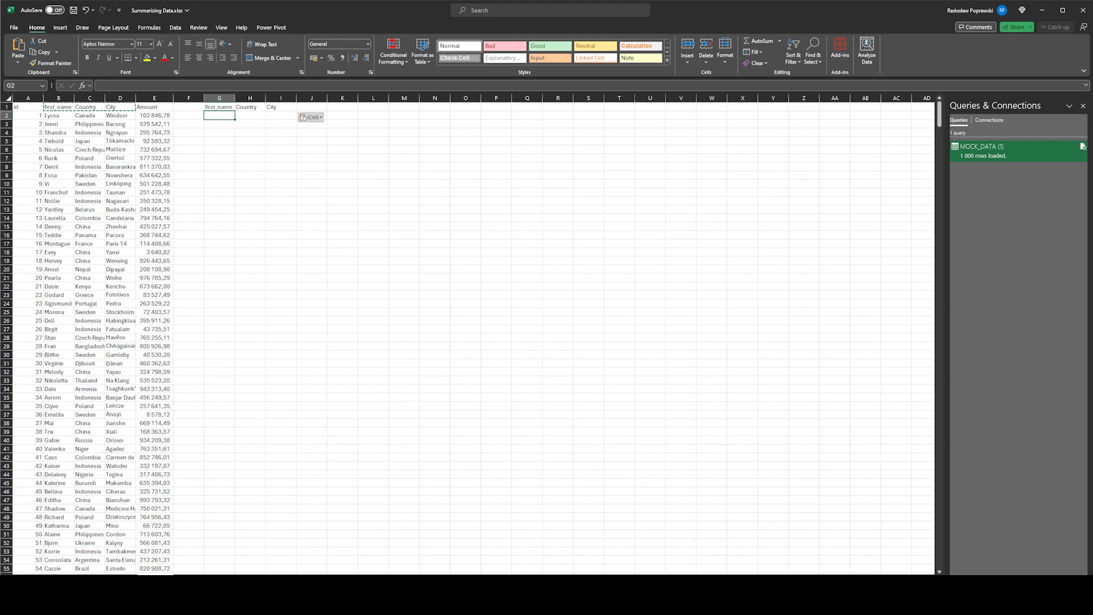
List the unique first name, country and city combinations in G2 with =UNIQUE(B2:D1001).
text(=UNIQUE()
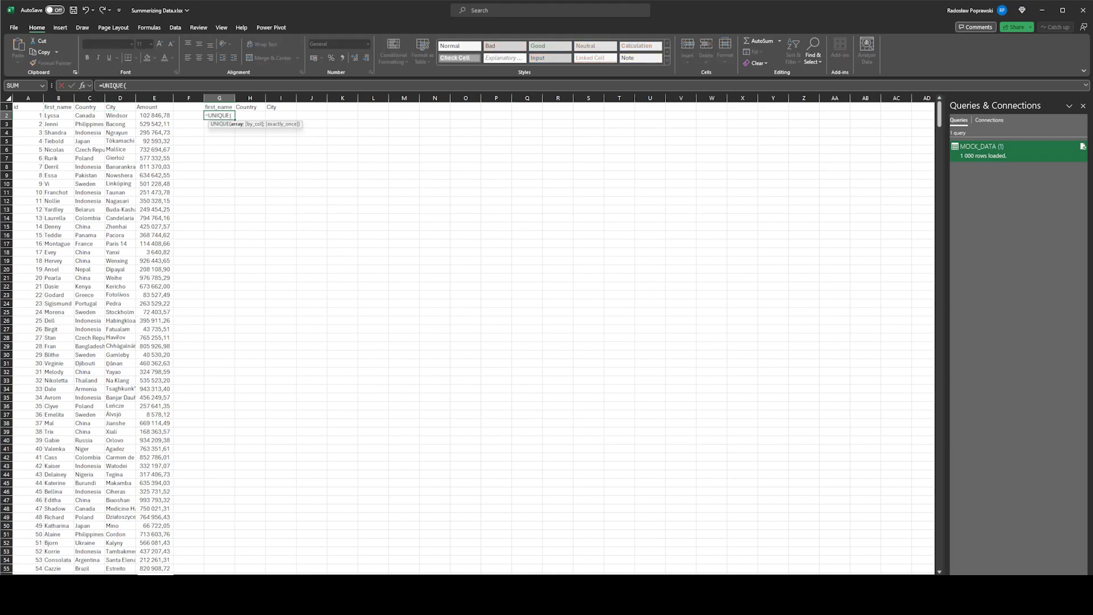
drag(59, 116, 120, 116)
key(ctrl+shift+Down)
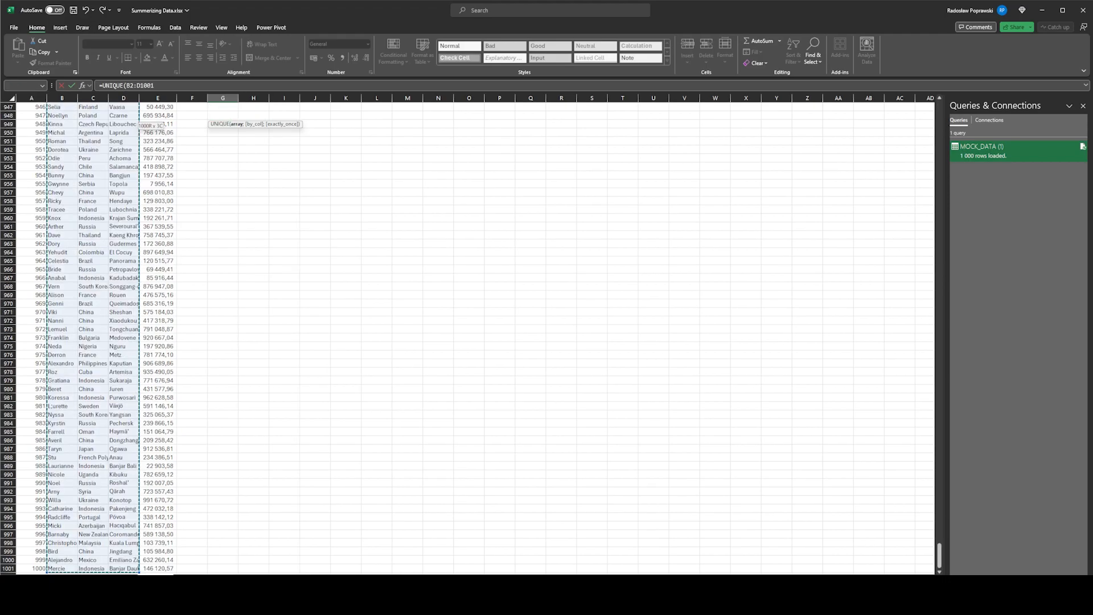
key(Return)
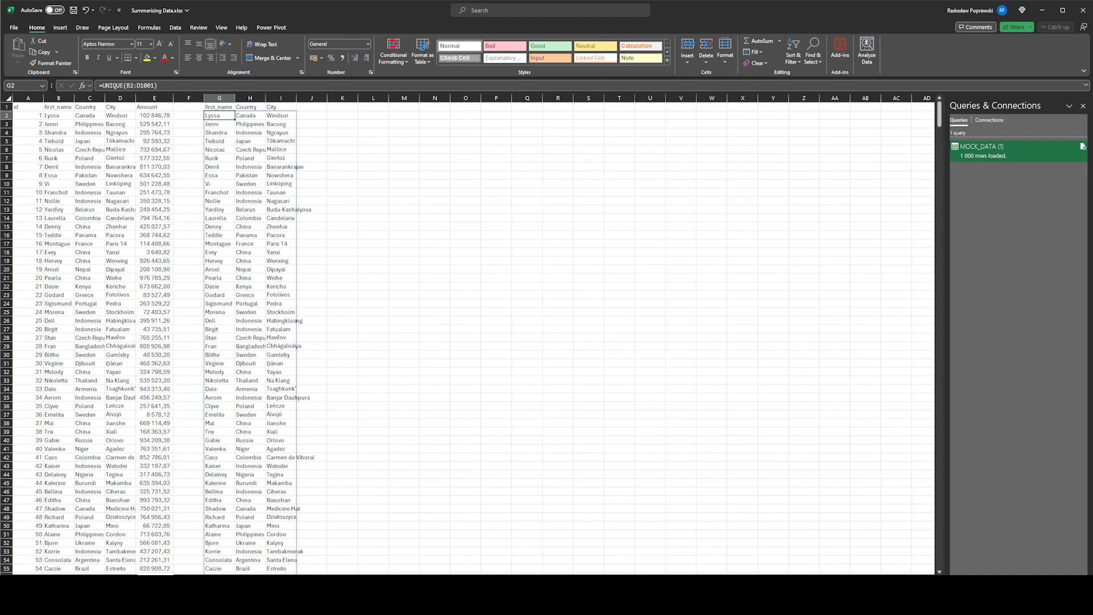
Replace the list in G2 with unique first name and country pairs using =UNIQUE(B2:C1001).
key(ctrl+Down)
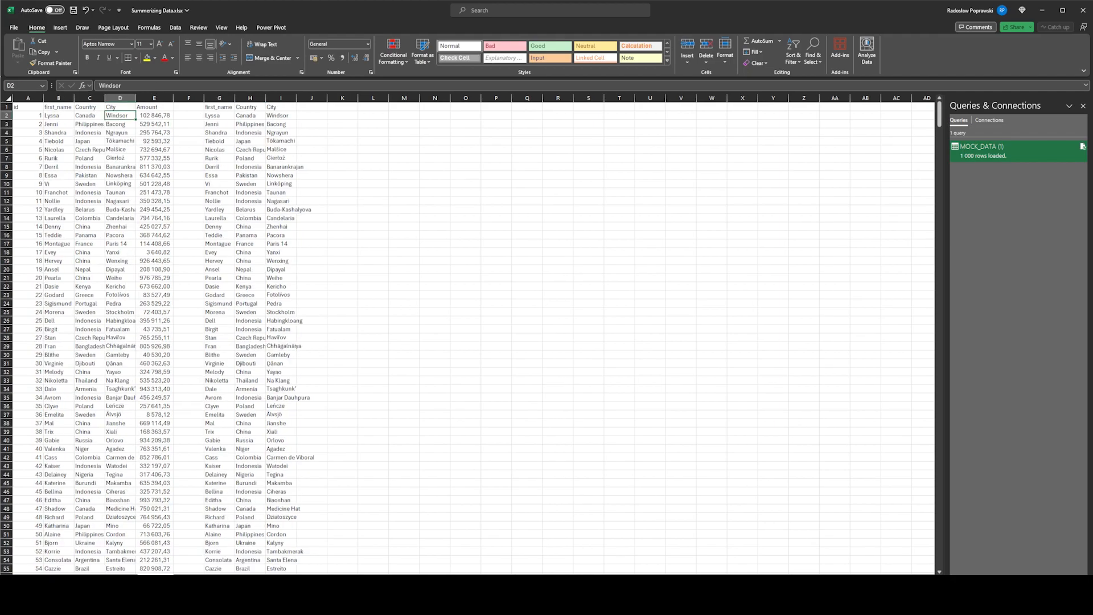
click(154, 115)
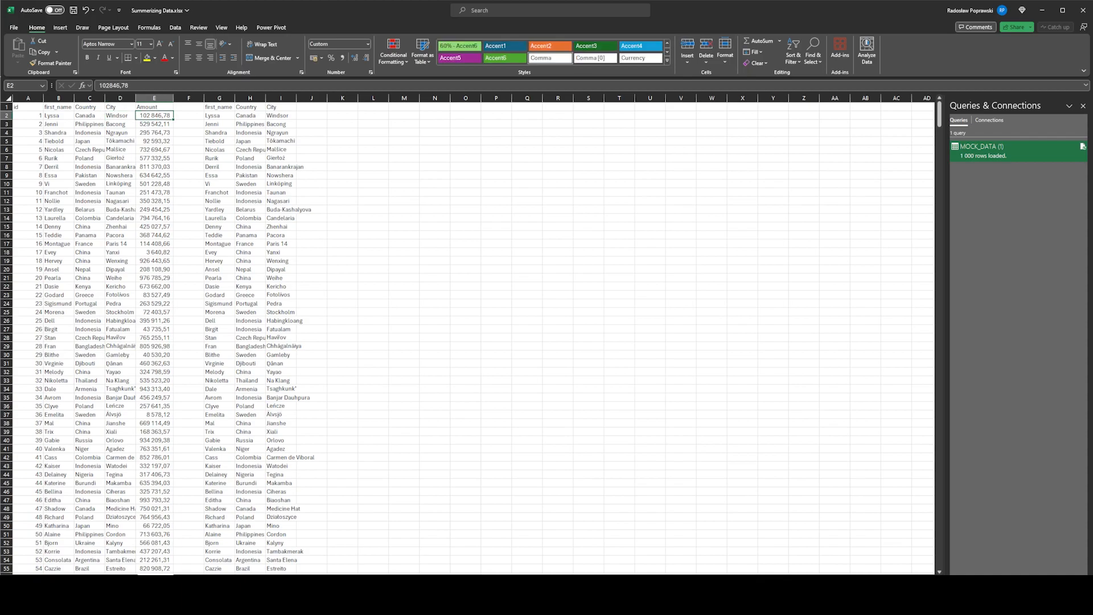
click(219, 116)
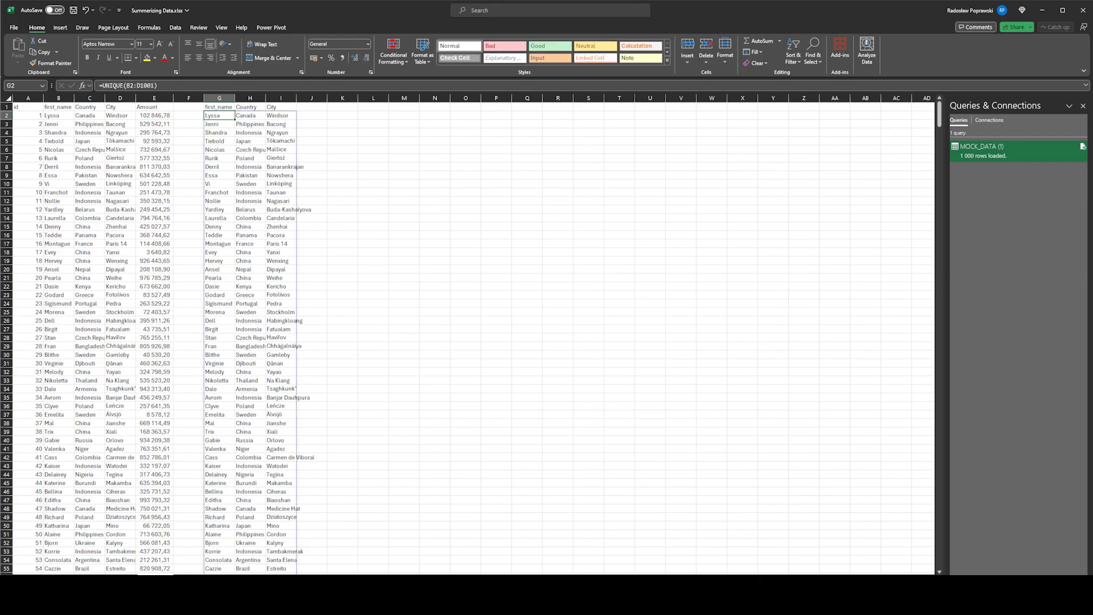
key(Delete)
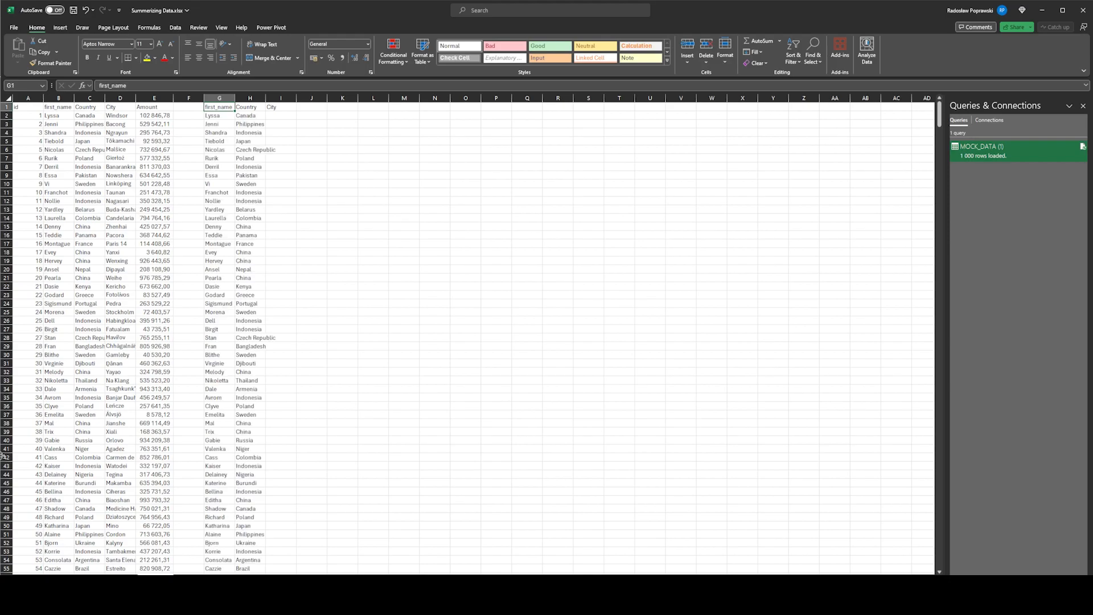
key(Down)
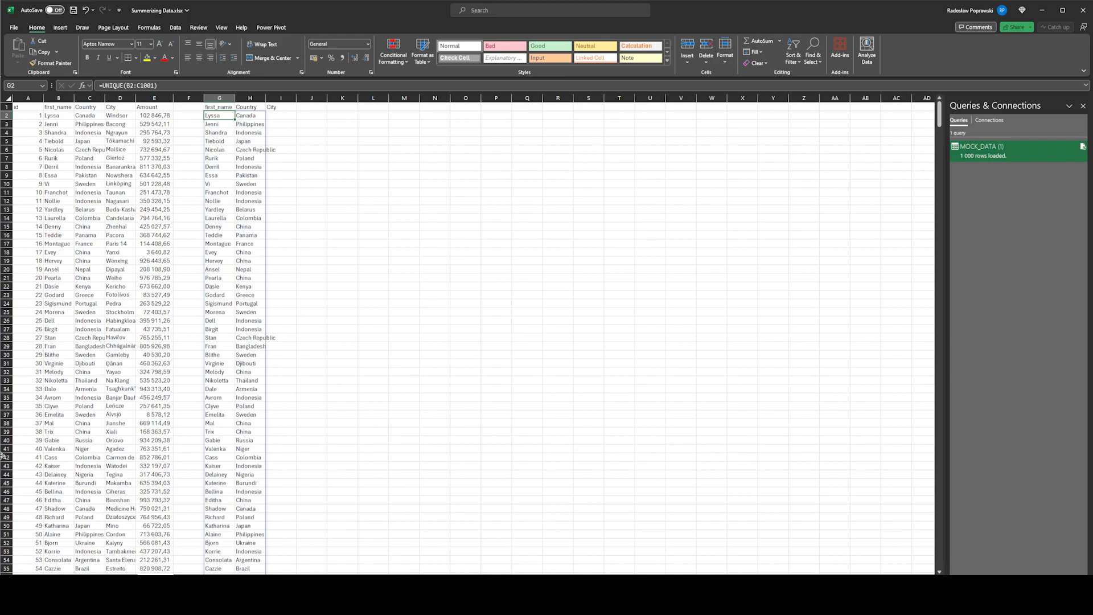
Clear the unique list from G2, insert a column before the copied headers, and title F1 concat.
text(=)
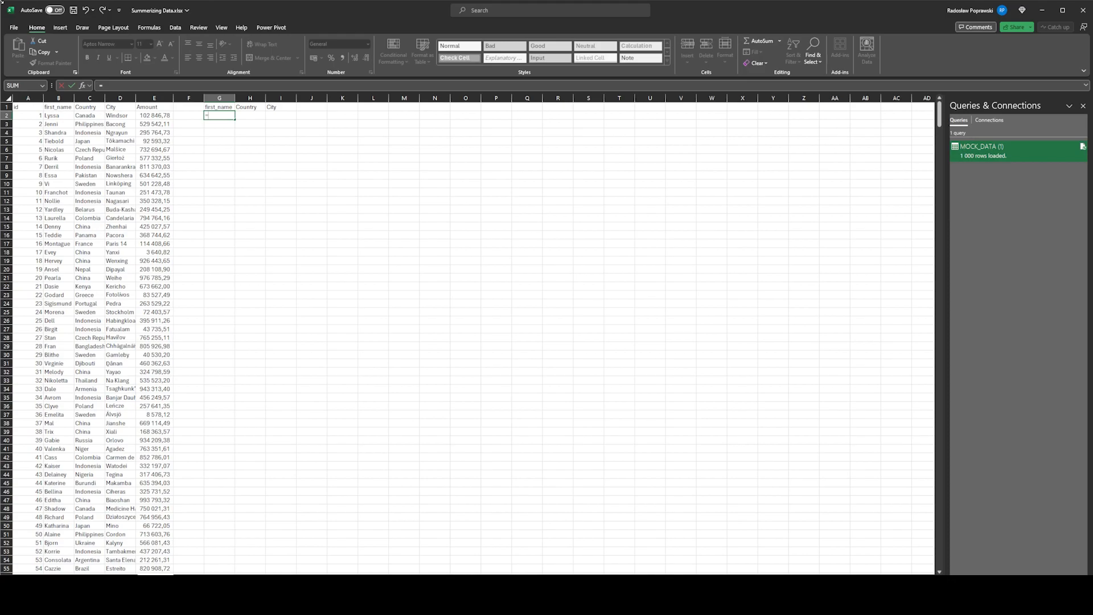
key(Escape)
key(Left)
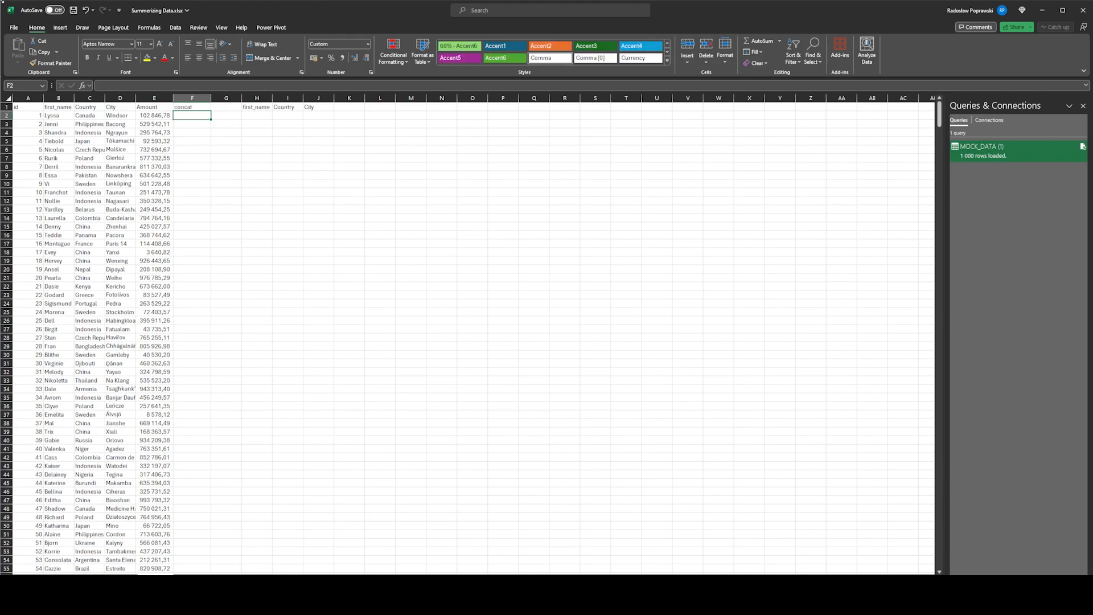
Join first names and countries with an underscore in F2 using =B2:B1001&"_"&C2:C1001.
text(=)
click(57, 115)
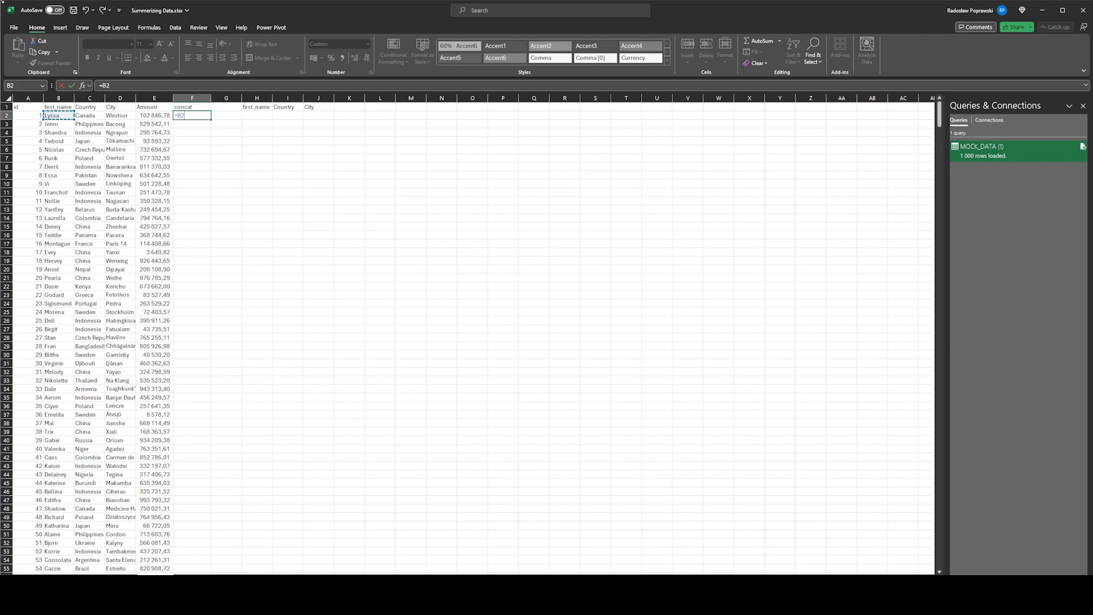
key(ctrl+shift+Down)
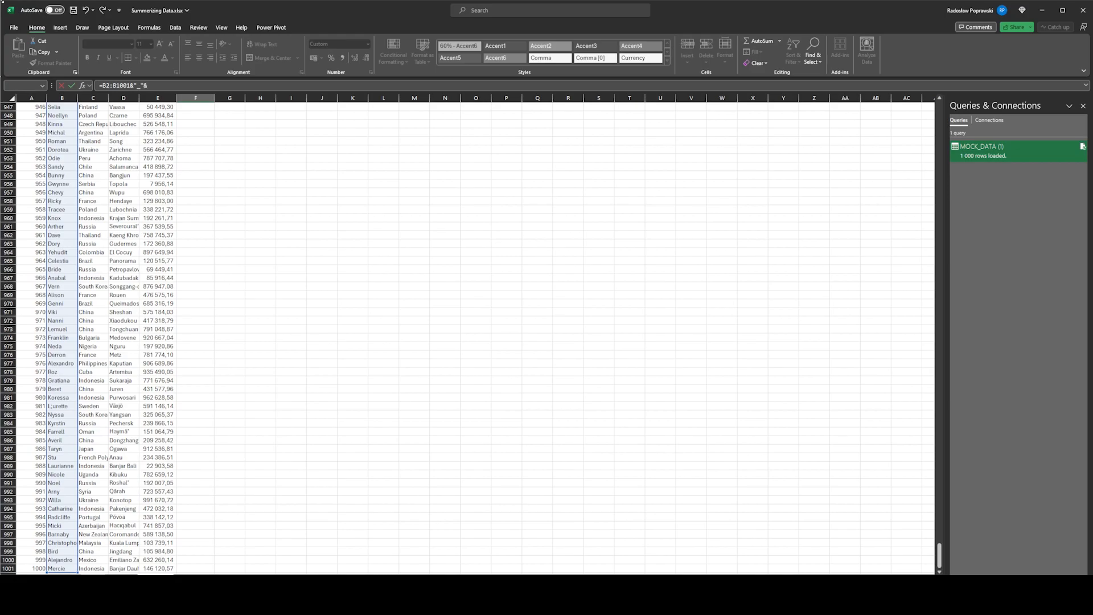
key(Left)
key(Left)
key(Left)
key(ctrl+shift+Down)
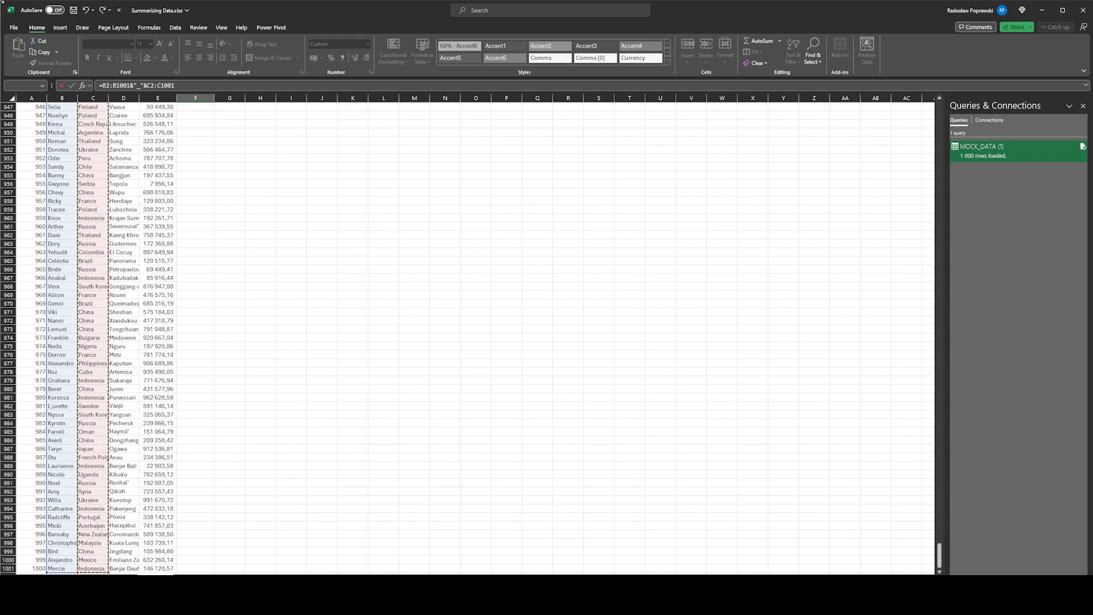
key(Return)
List the unique concatenated values in H2 with =UNIQUE(F2#).
text(hopi)
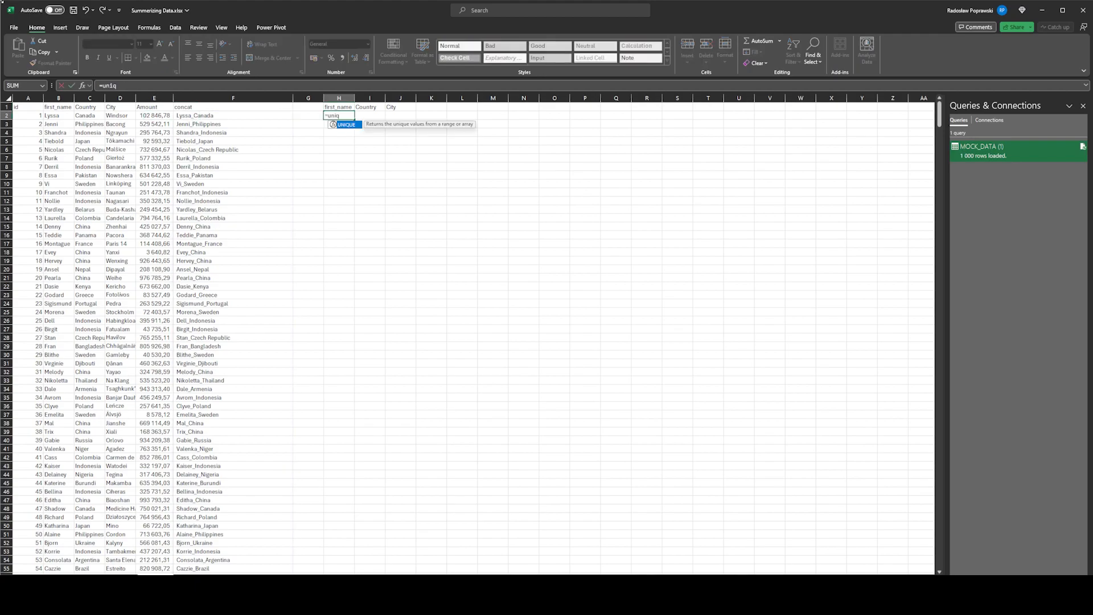
key(Tab)
key(Left)
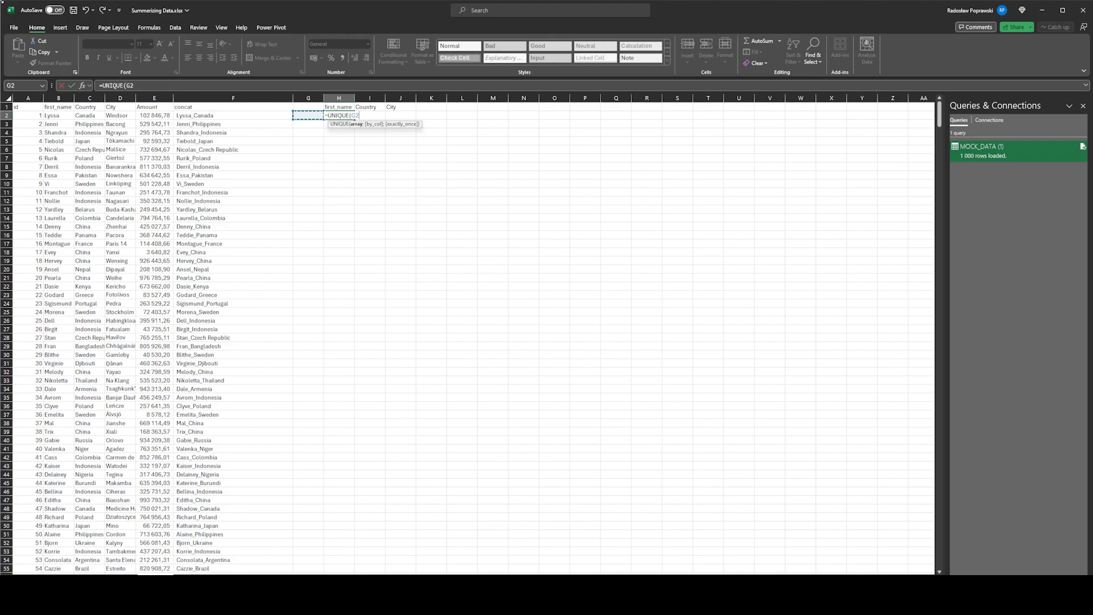
key(Left)
key(ctrl+shift+Down)
key(shift+Return)
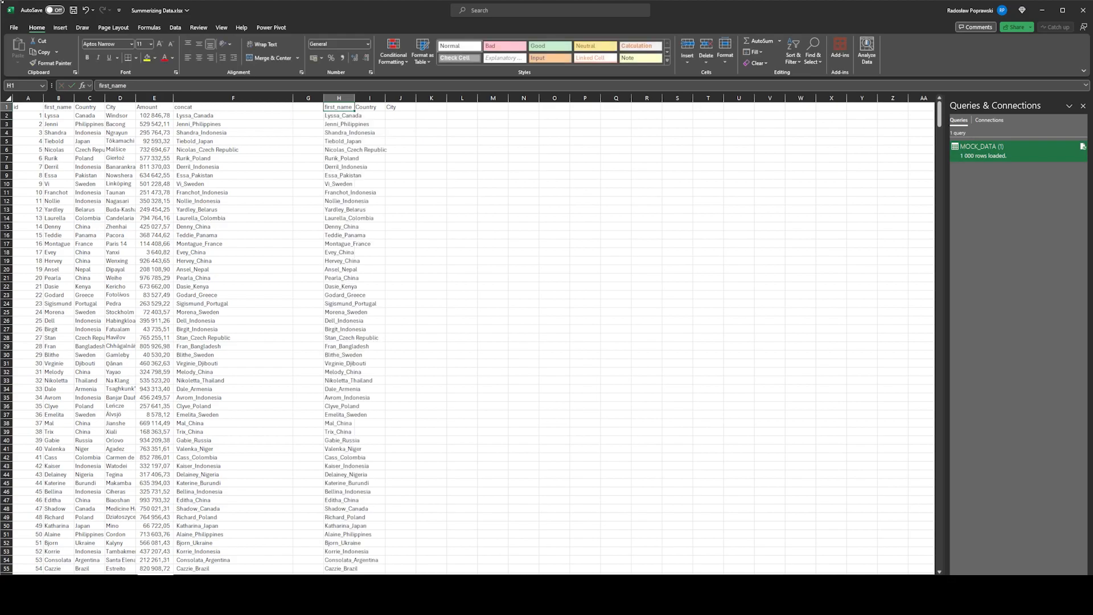
Enter =UNIQUE(B2:C1001) in I2 and compare the list with the concatenated one beside it down to the lower rows.
click(355, 116)
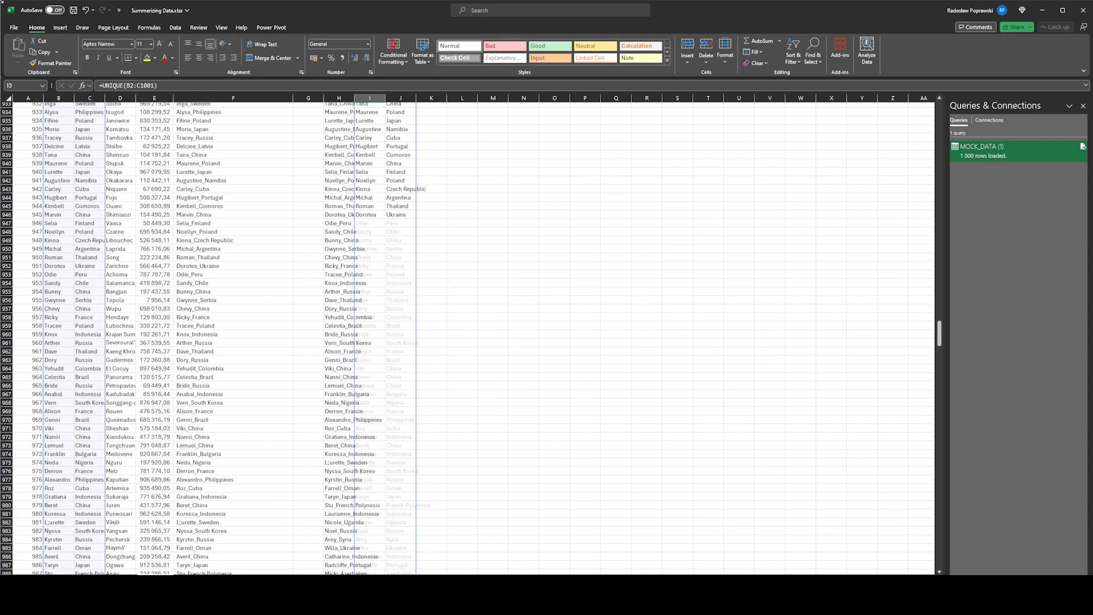
key(ctrl+Up)
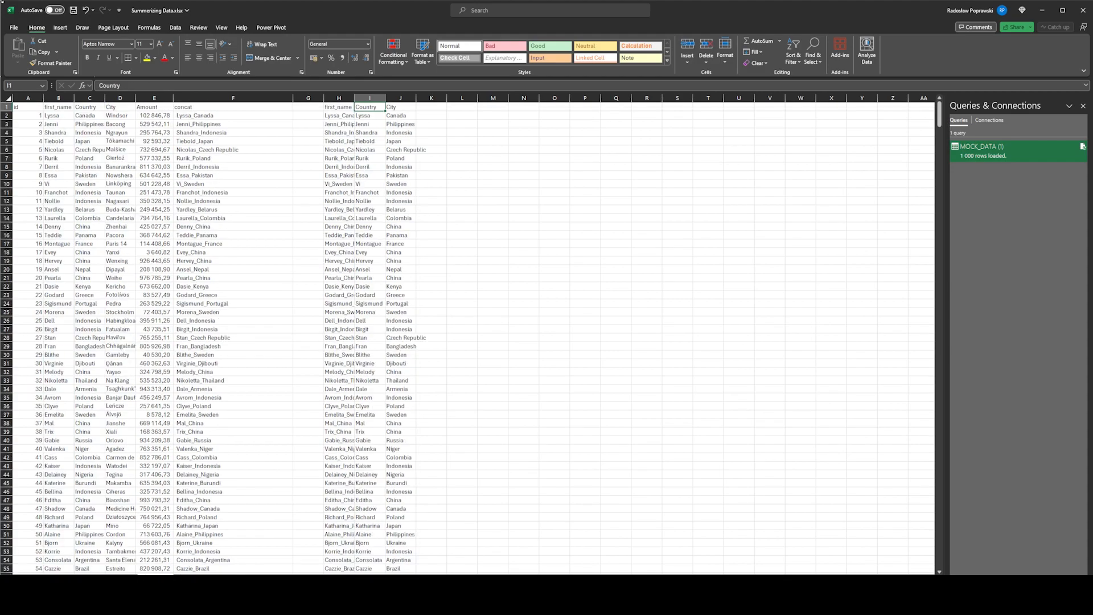
key(Down)
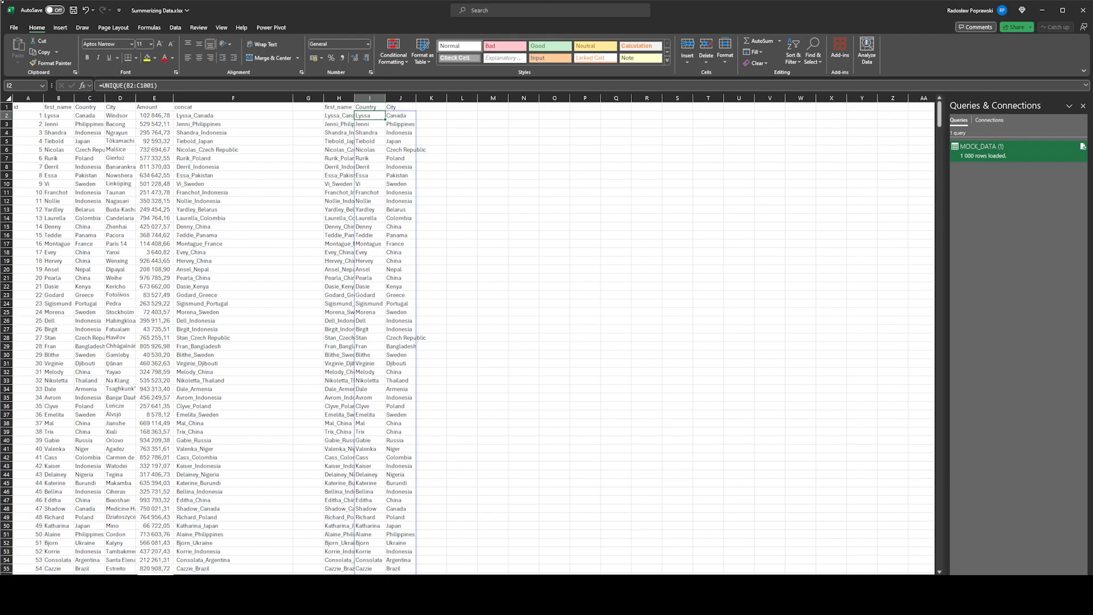
Move the UNIQUE formula for first names and countries from I2 to H2, replacing the concatenated list.
key(ctrl+x)
key(Left)
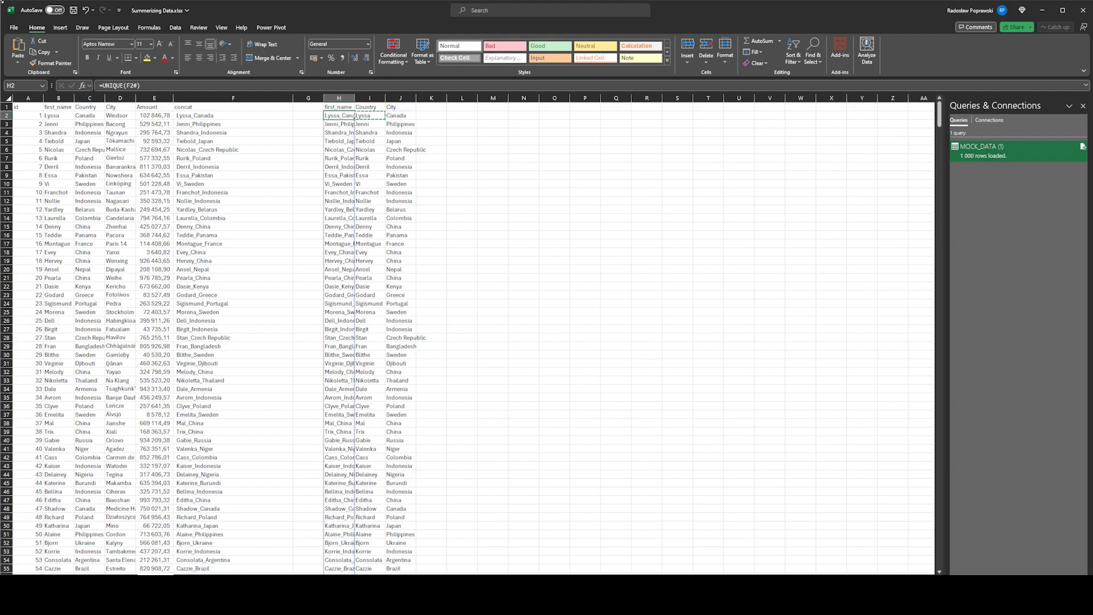
key(ctrl+v)
Rename the City header in J1 to Sum up.
key(Up)
key(Right)
key(Right)
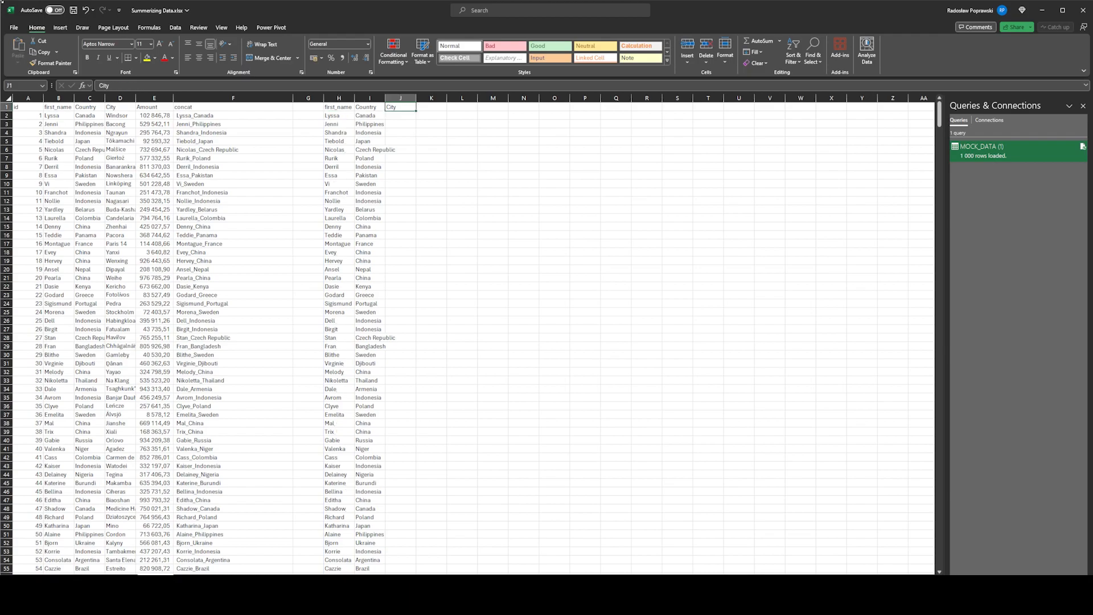
text(Su)
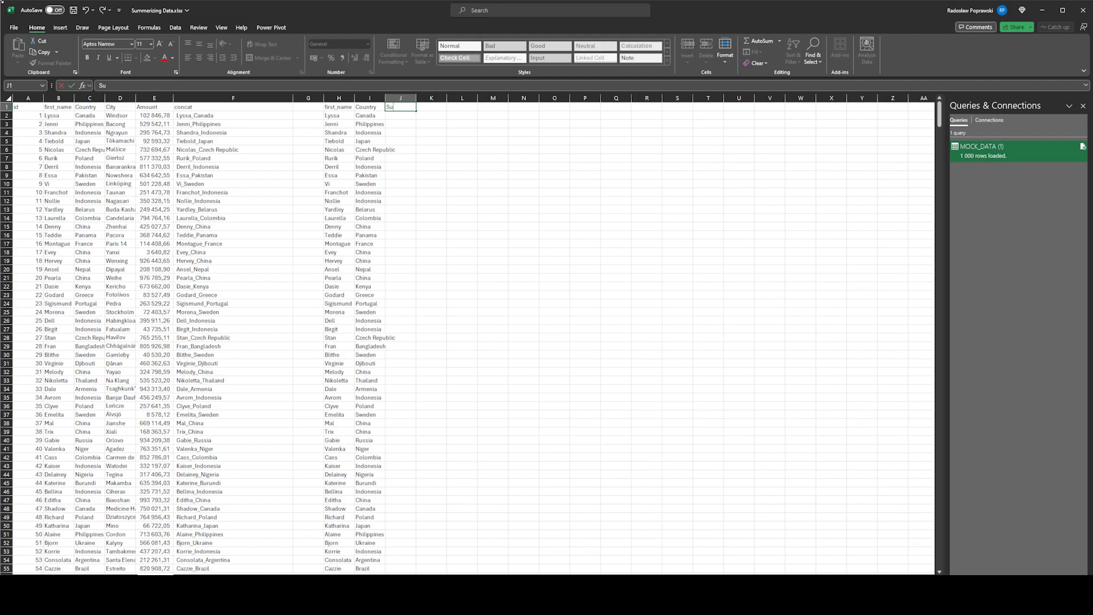
text(m up)
key(Return)
Start a SUMIFS formula in J2 with the amounts in E2:E1001 as the sum range.
text(=SUMIFS()
key(Left)
key(Left)
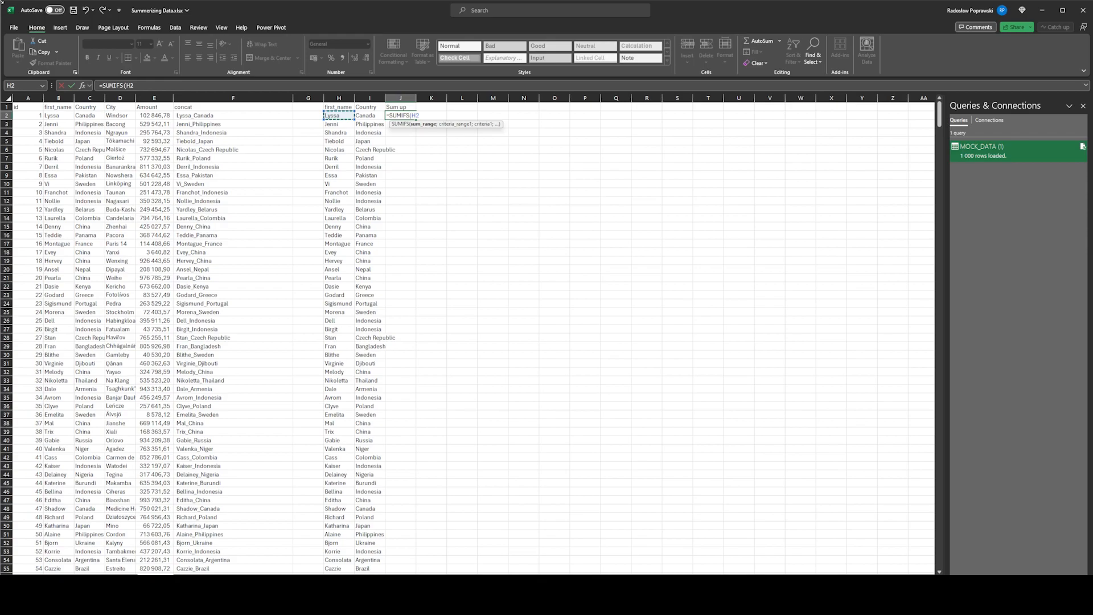
key(Left)
key(Left)
key(Left)
key(ctrl+shift+Down)
Set the source first names in B2:B1001 as the first criteria range of the SUMIFS formula.
text(;)
key(Left)
key(Left)
key(Left)
key(Left)
key(Left)
key(Left)
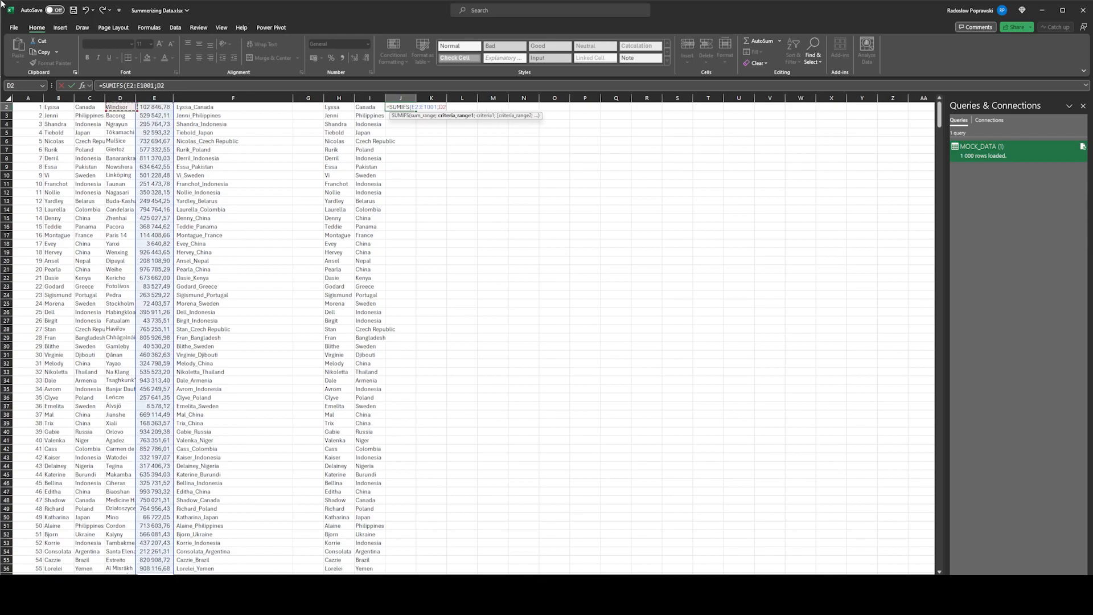
key(Left)
key(Left)
key(ctrl+shift+Down)
Use H2:H993 as the first criteria, add C2:C1001 matched to I2:I993, and complete the SUMIFS formula.
text(;)
key(Left)
key(Left)
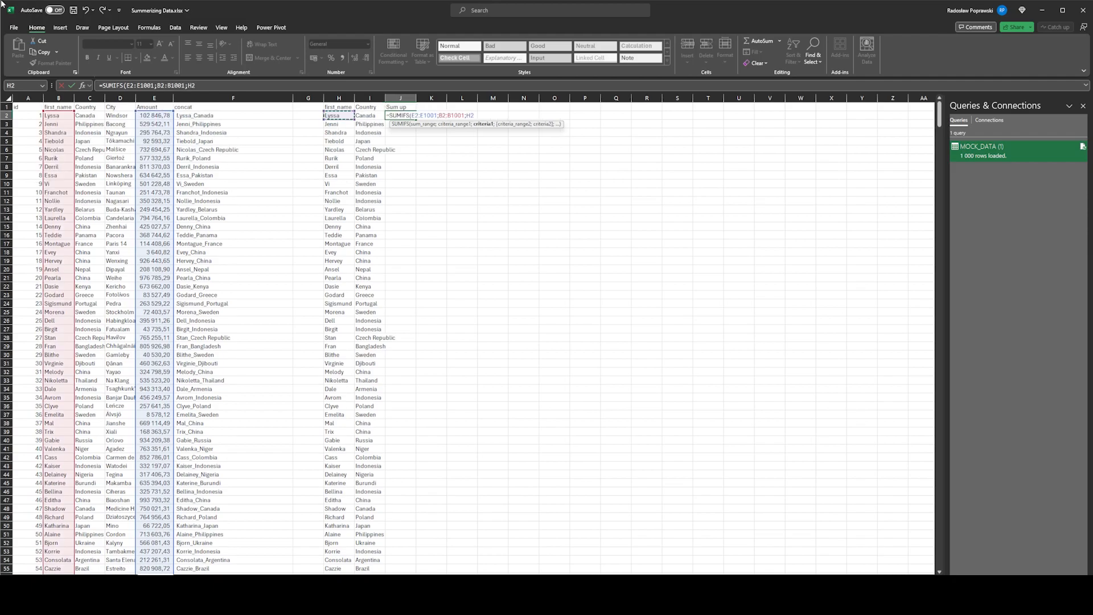
key(ctrl+shift+Down)
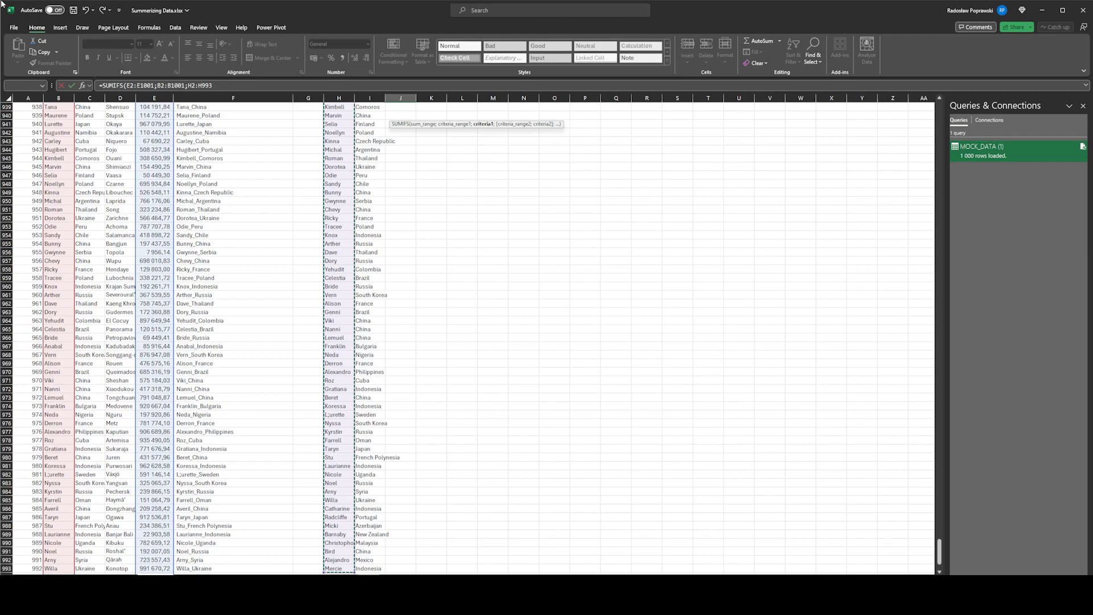
text(;)
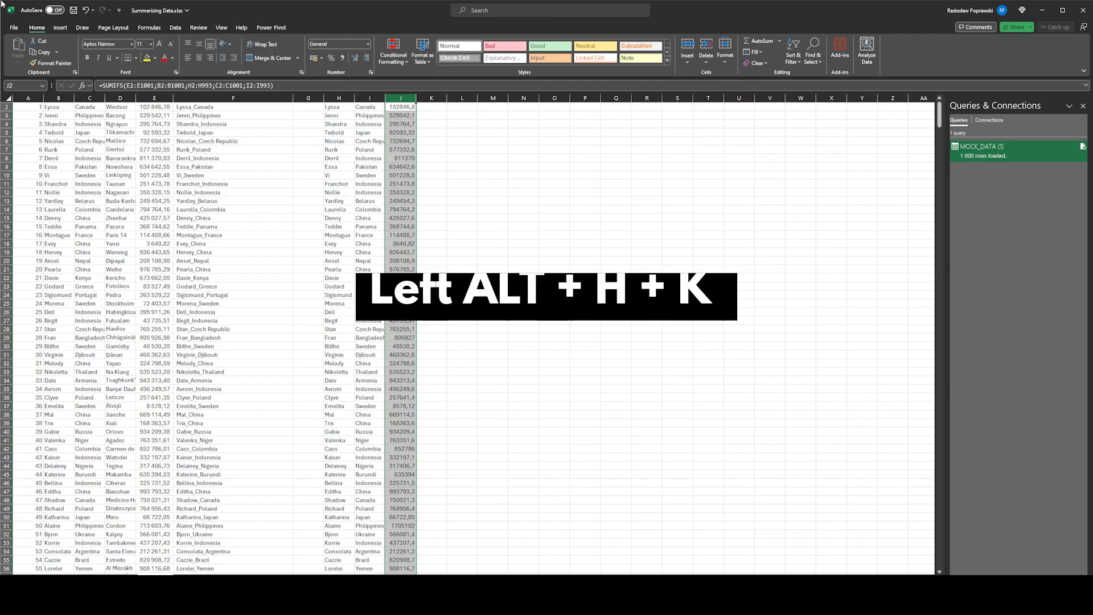
Apply the comma number style with two decimals to the Sum up values in column J.
key(alt+h)
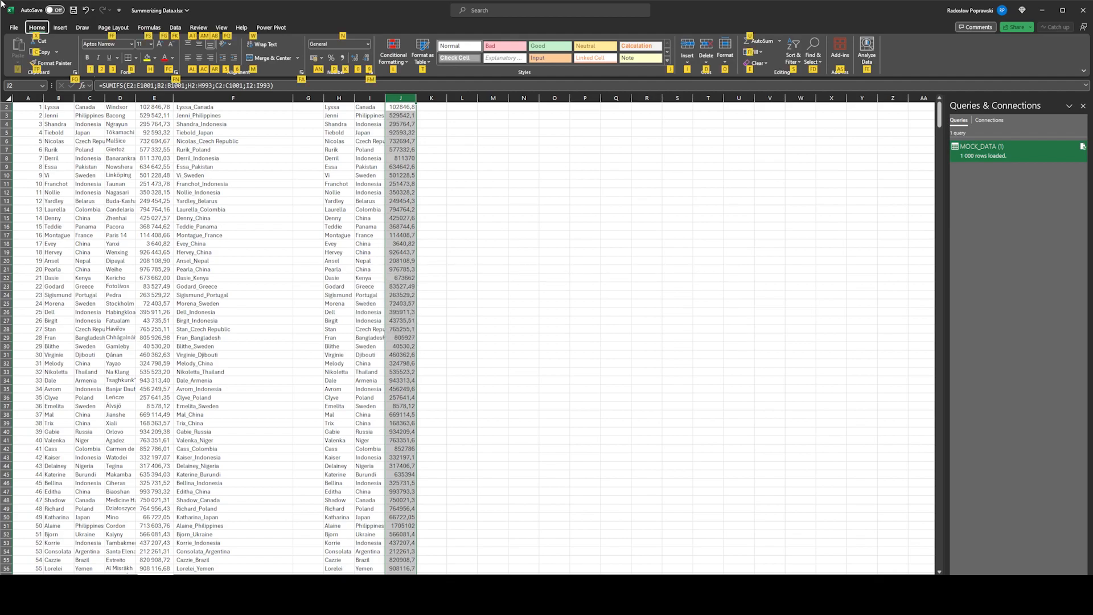
key(k)
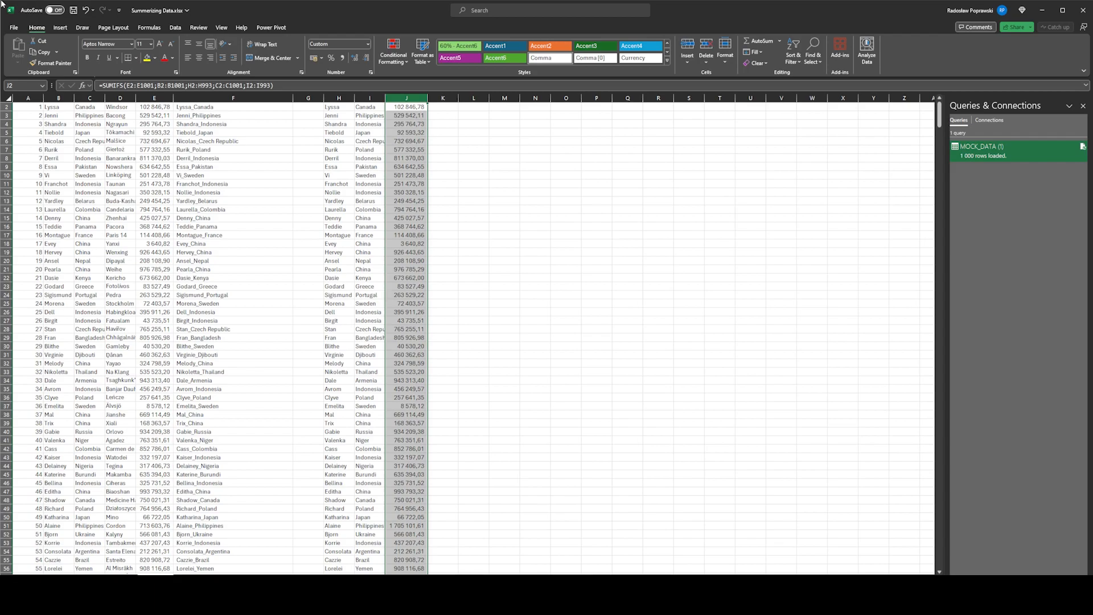
key(Up)
key(Down)
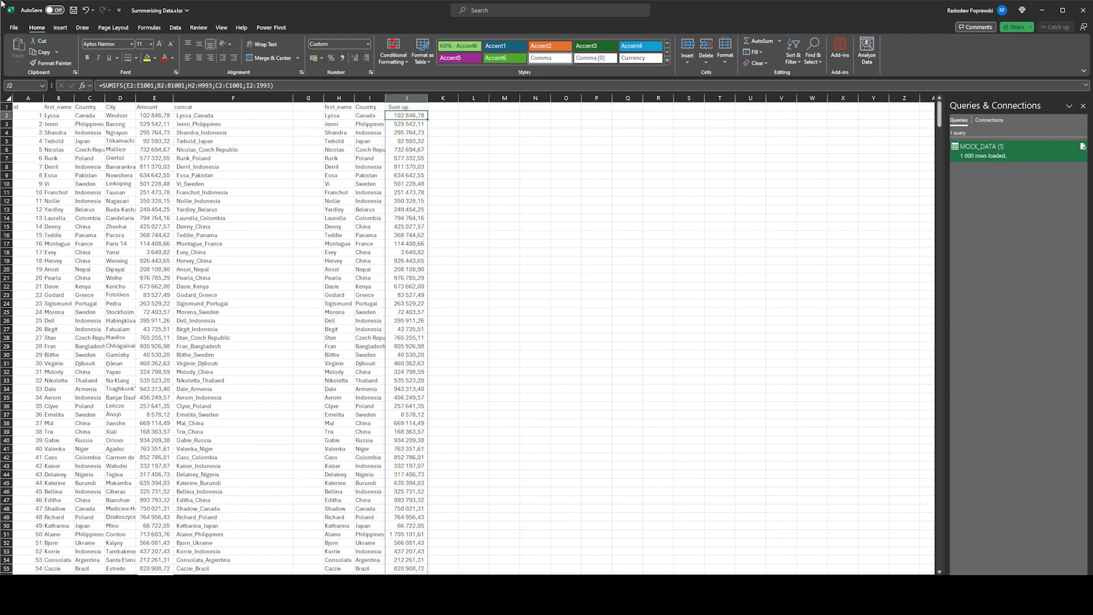
key(Left)
key(Left)
key(Right)
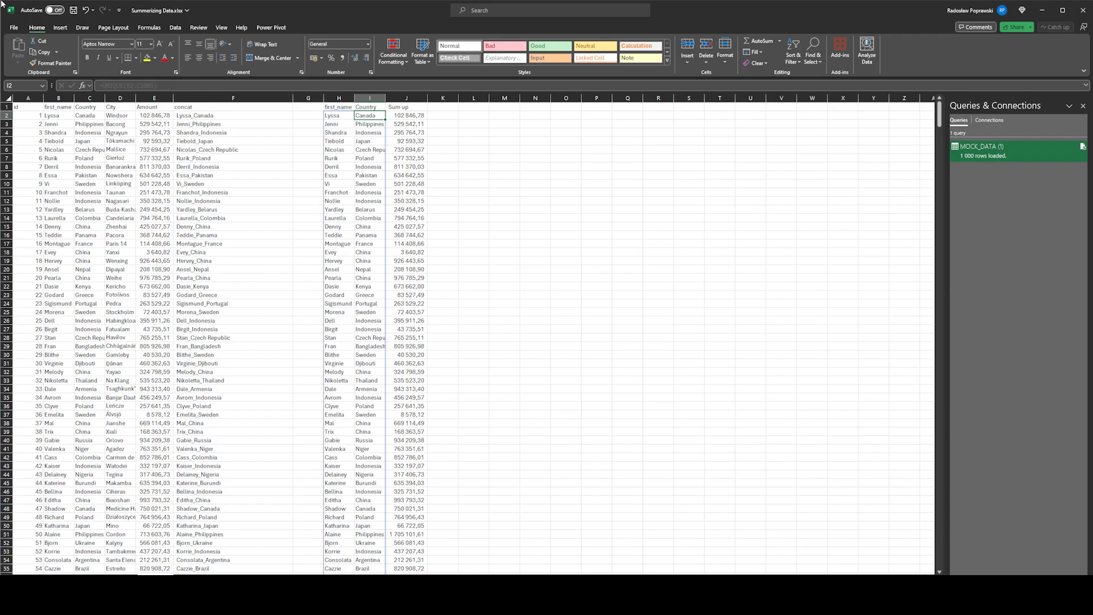
Add first_name and Sum up headers in M1 and N1, and list the unique first names from B2:B1001 in M2 with UNIQUE.
click(504, 107)
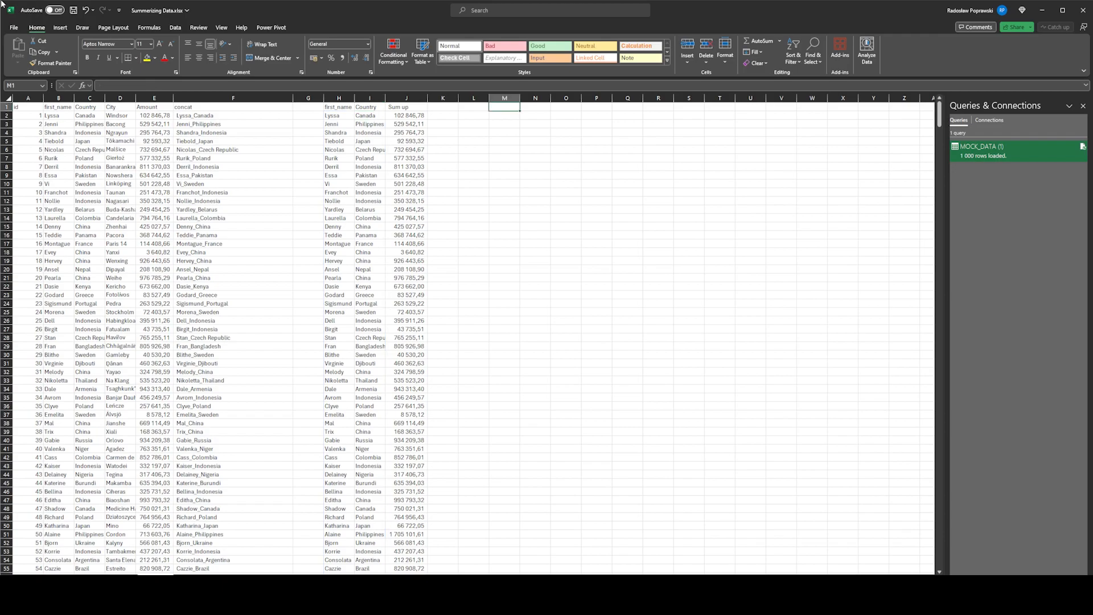
text(=UNIQUE()
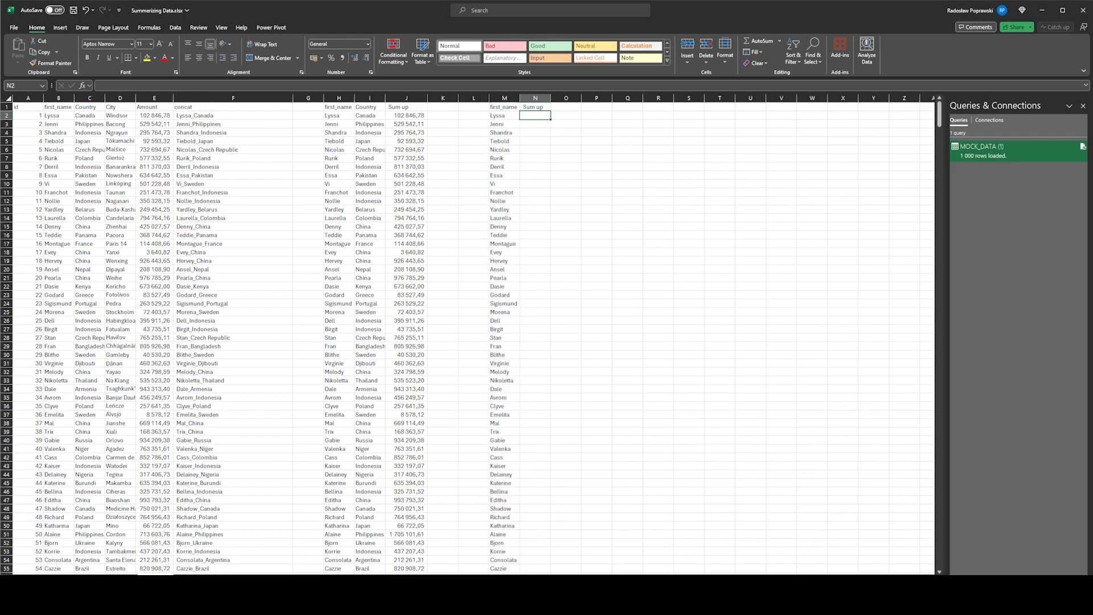
Sum E2:E1001 in N2 with SUMIFS, matching B2:B1001 to M2#, and apply the comma number style to the totals in column N.
text(=s)
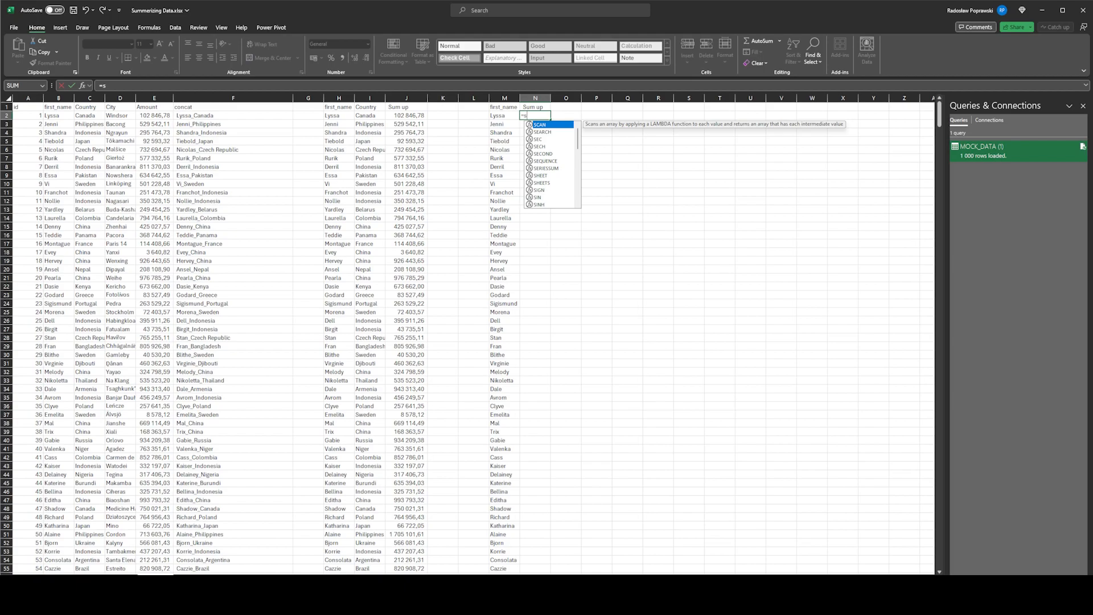
text(um)
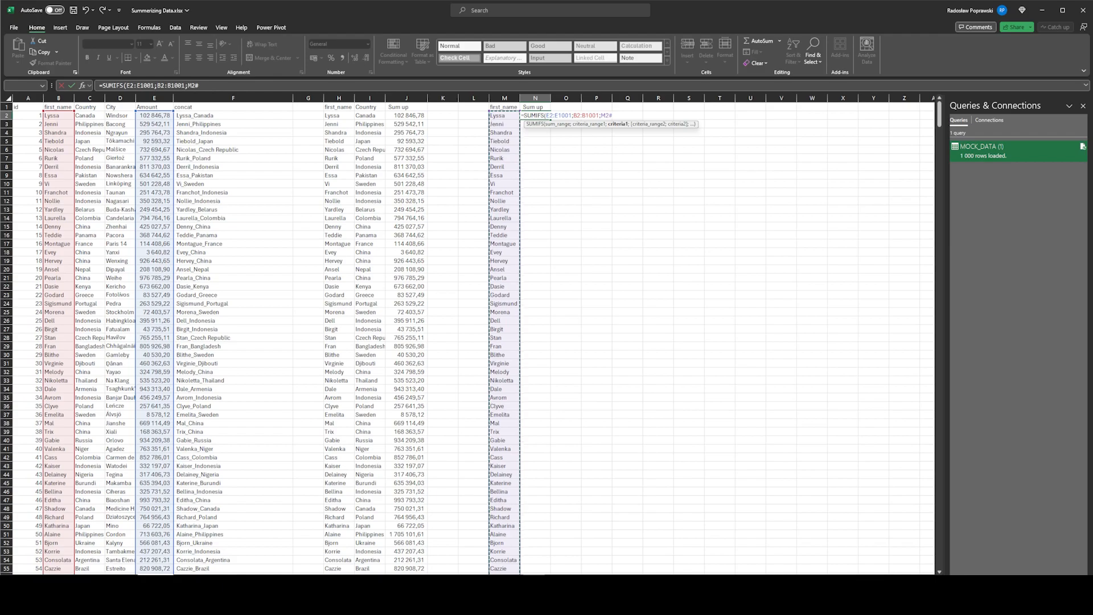
key(Return)
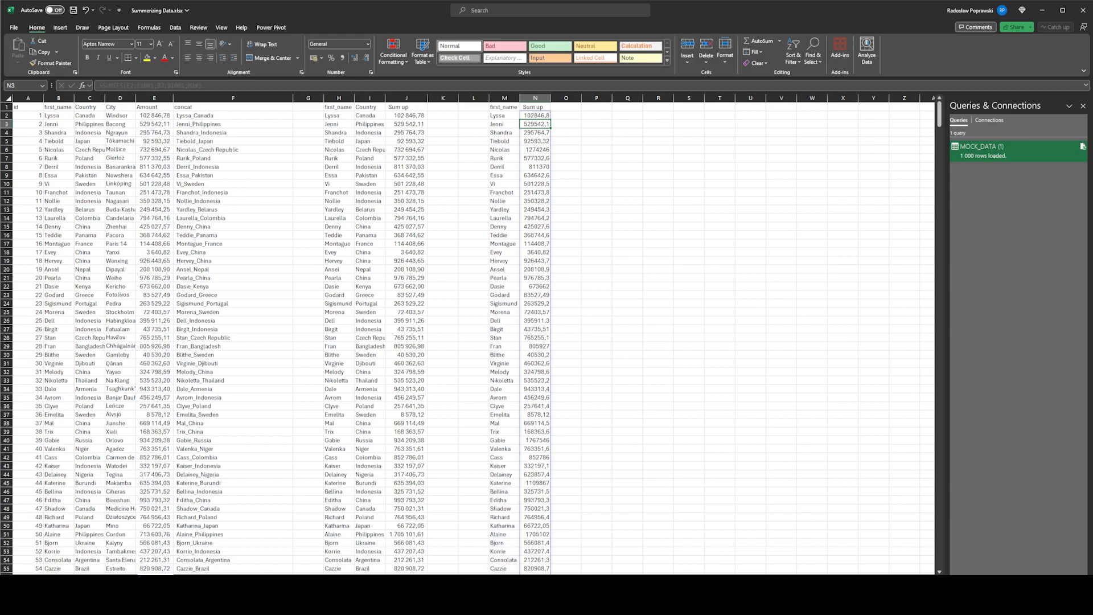
key(ctrl+space)
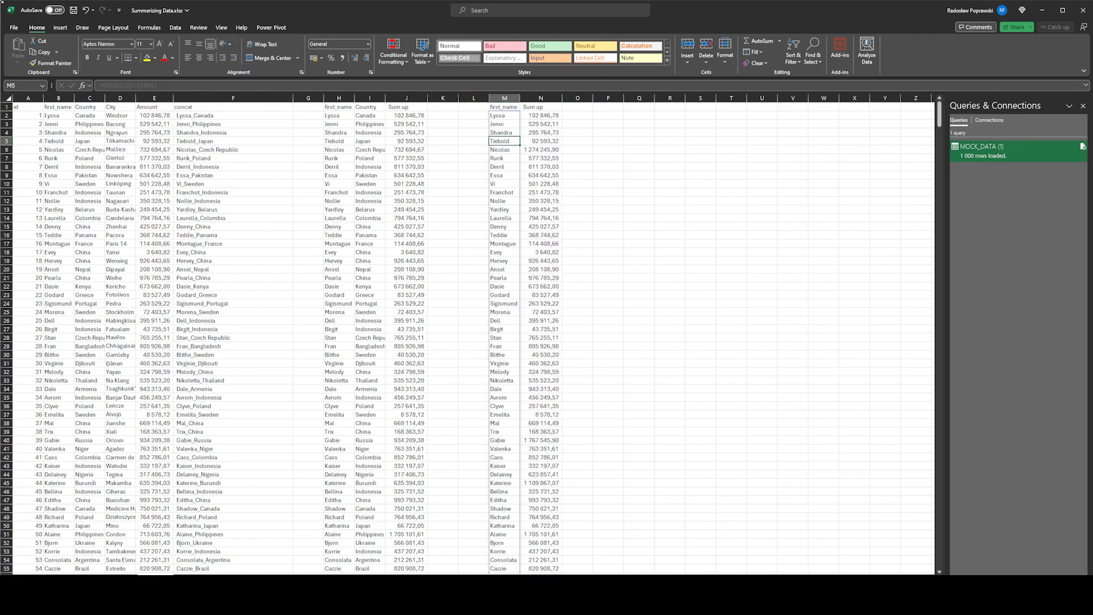
Examine the unique first names in column M with their totals, ending at the UNIQUE formula in M2.
key(Down)
key(Down)
key(Down)
key(Down)
key(Down)
key(Up)
key(Up)
key(Up)
key(Up)
key(Up)
key(Up)
key(Up)
key(Up)
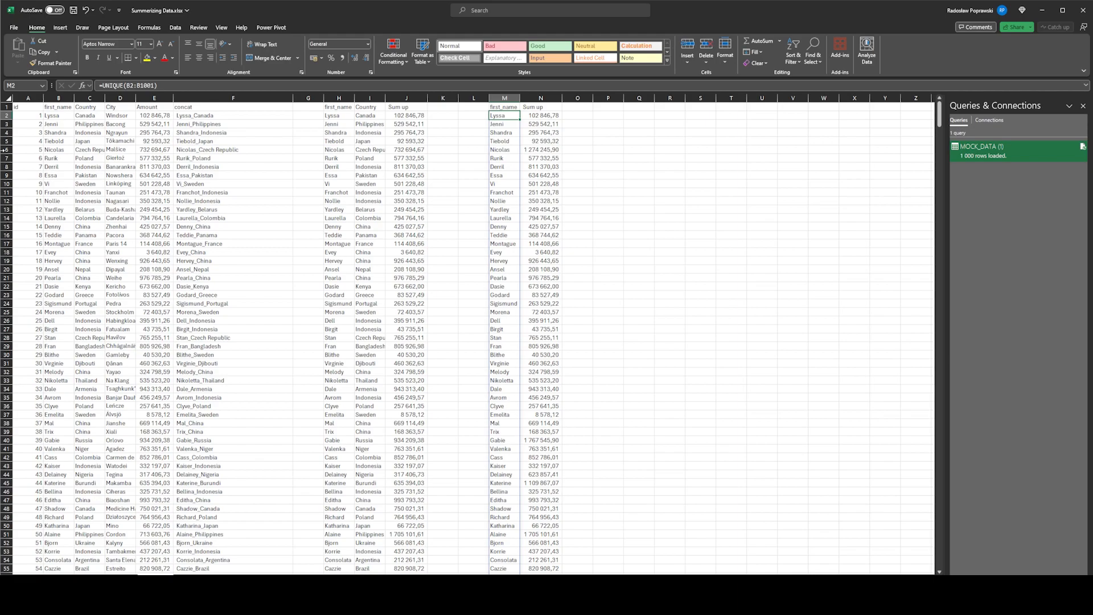